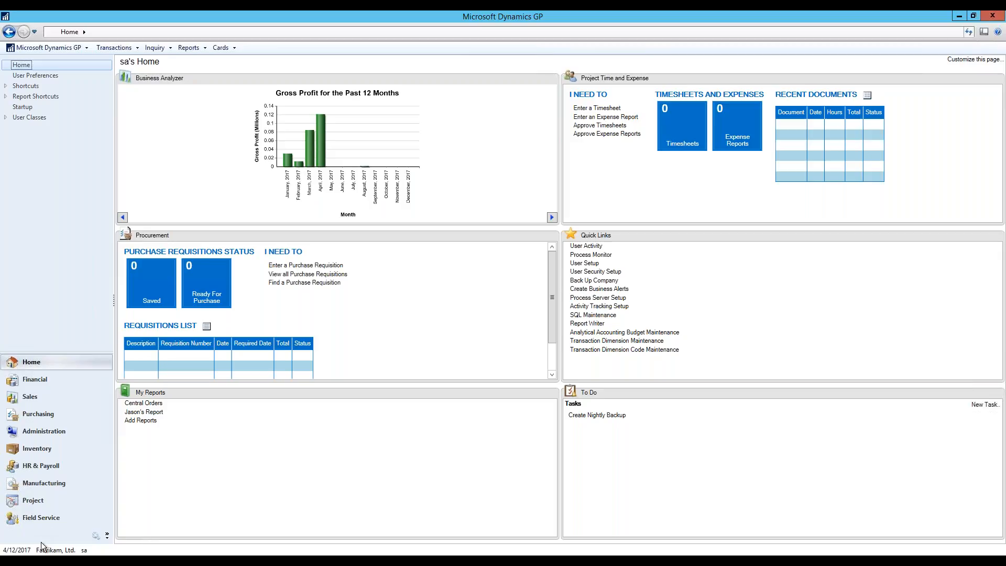
- Examine the companies available in the company login, and cancel without switching company
click(46, 553)
click(544, 294)
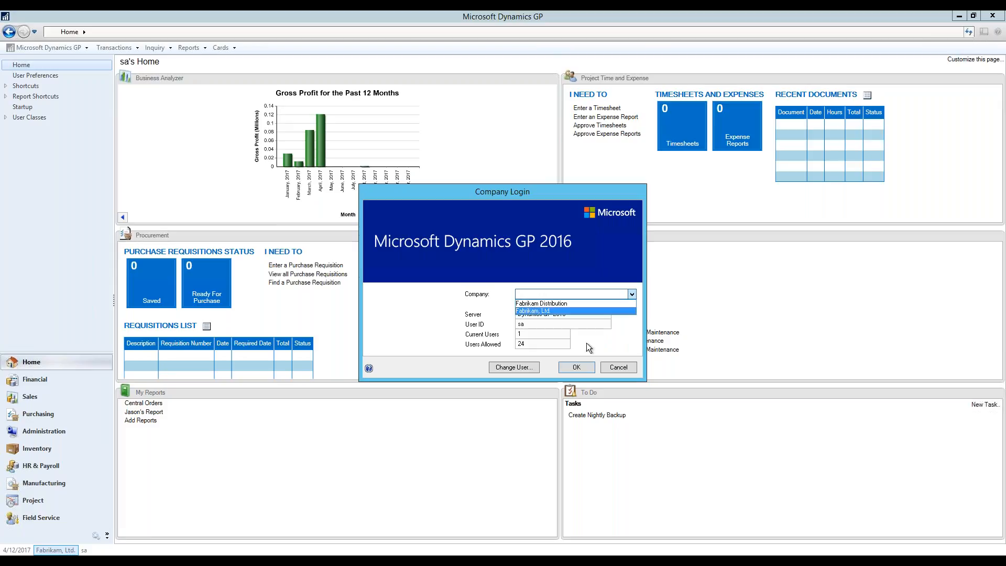
click(614, 367)
click(614, 366)
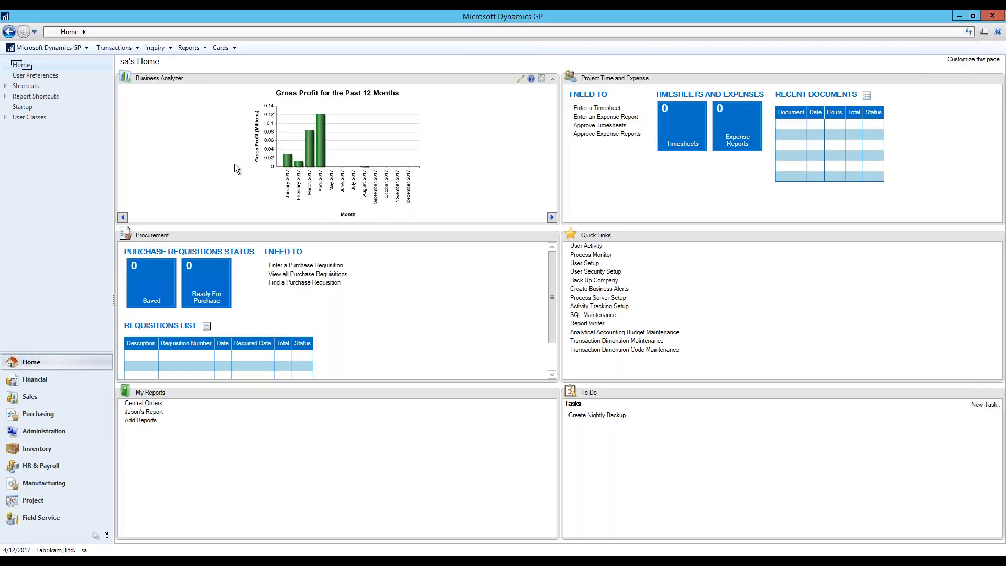
- Launch Integration Manager from Microsoft Dynamics GP
click(48, 48)
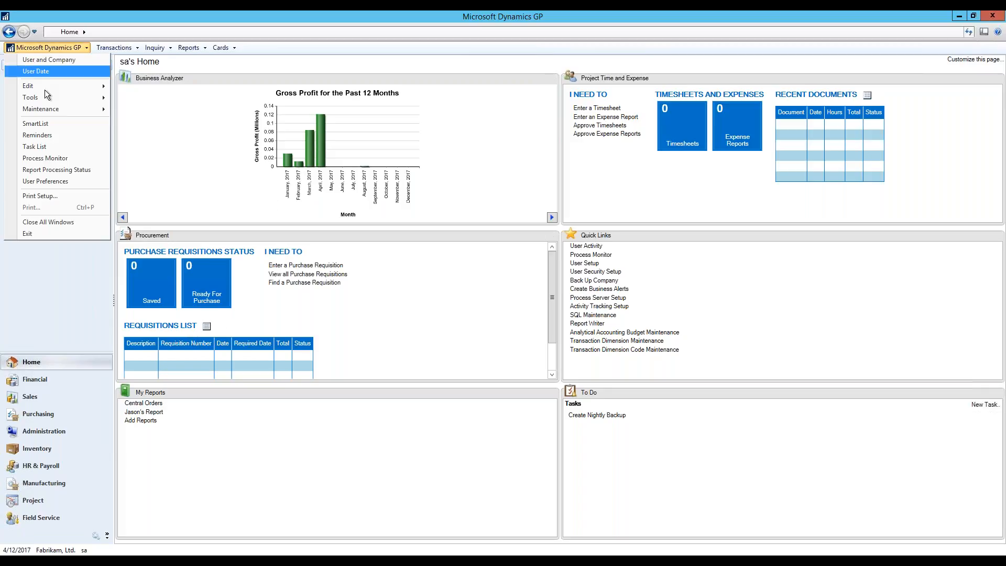
mouse_move(42, 97)
mouse_move(159, 156)
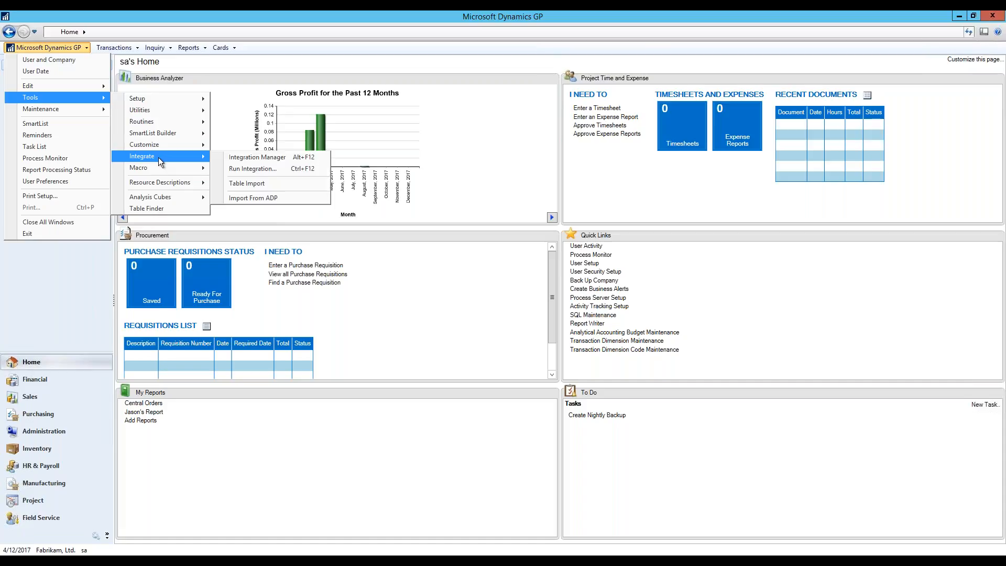
click(236, 157)
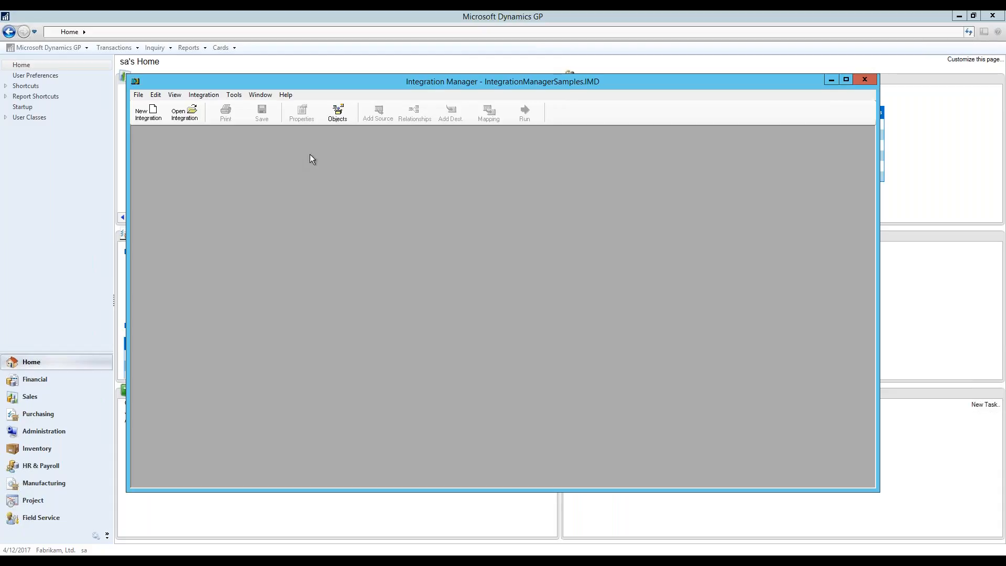
- Minimize the Integration Manager and Dynamics GP windows, and open the Customer workbook from the desktop in Excel
click(829, 81)
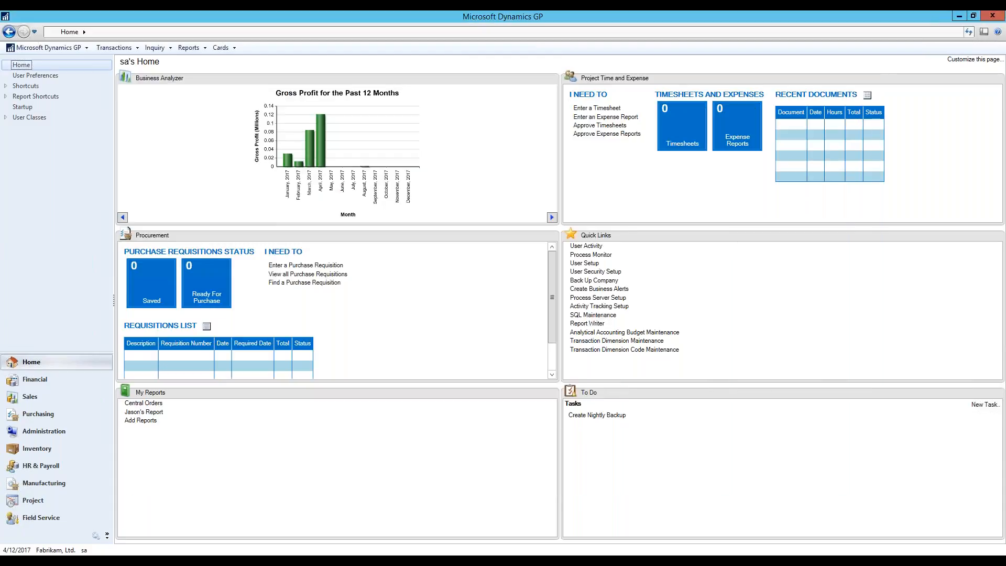
click(956, 17)
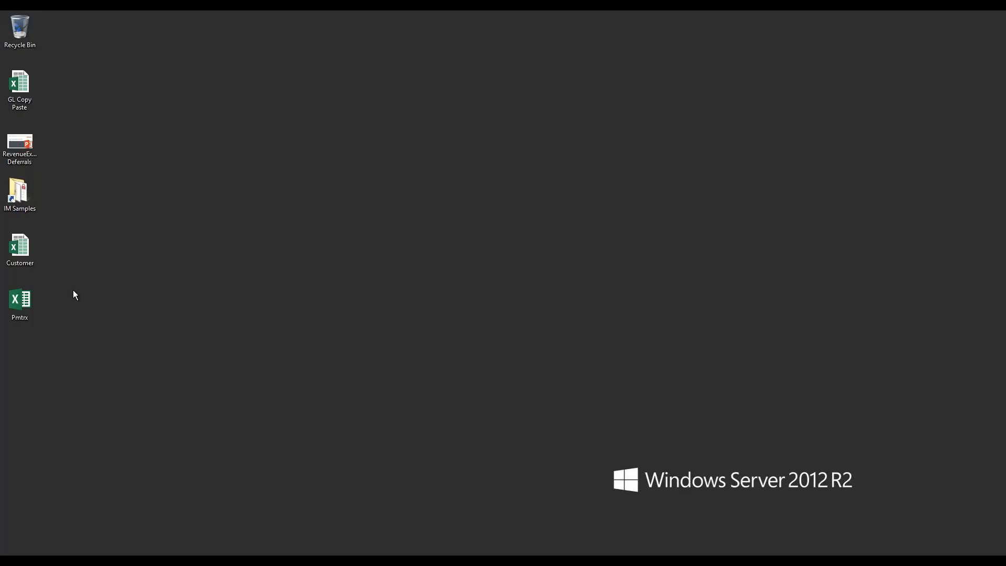
double_click(21, 249)
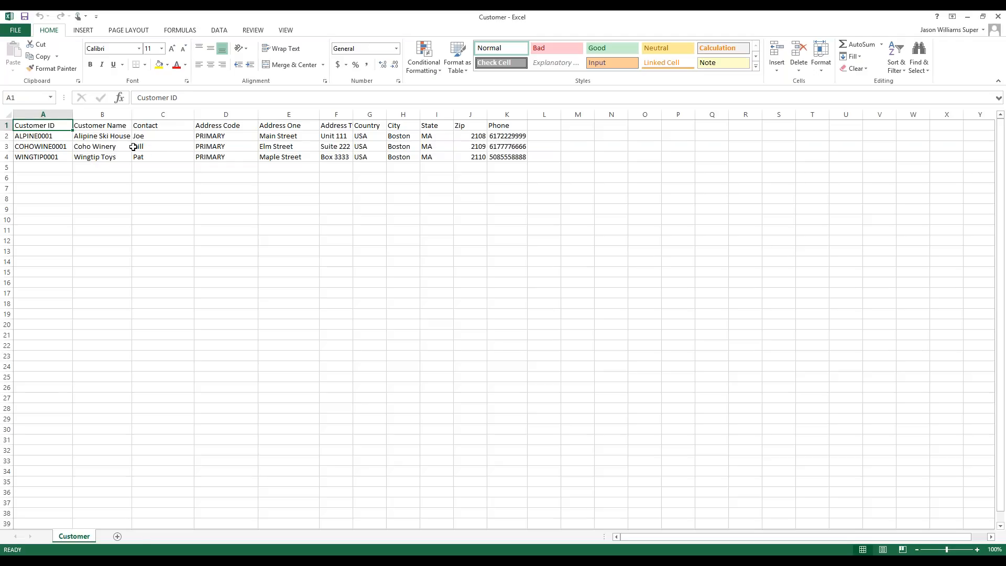
- Review the file types available for saving the Customer workbook to the Desktop, and cancel the save
click(16, 30)
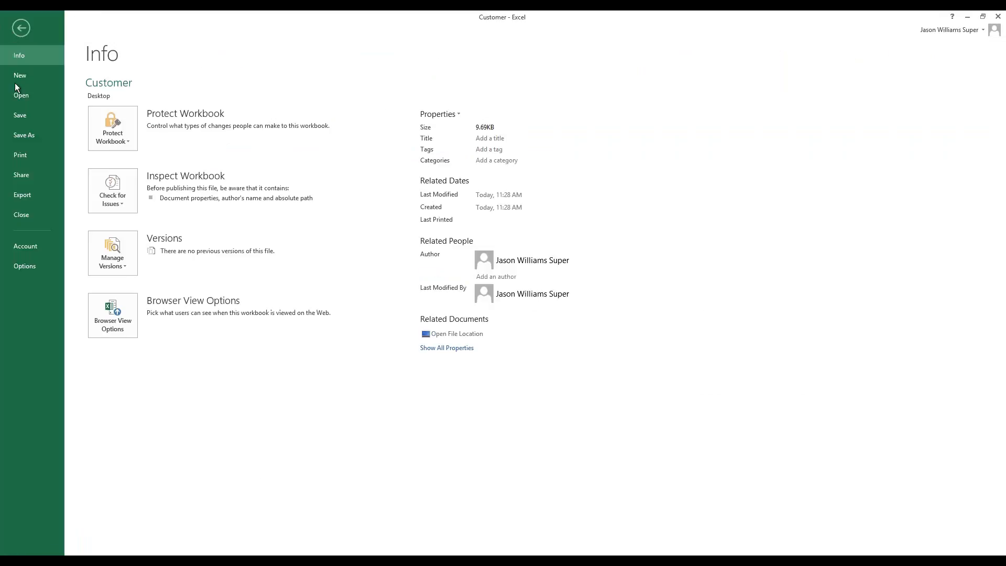
click(17, 135)
click(268, 283)
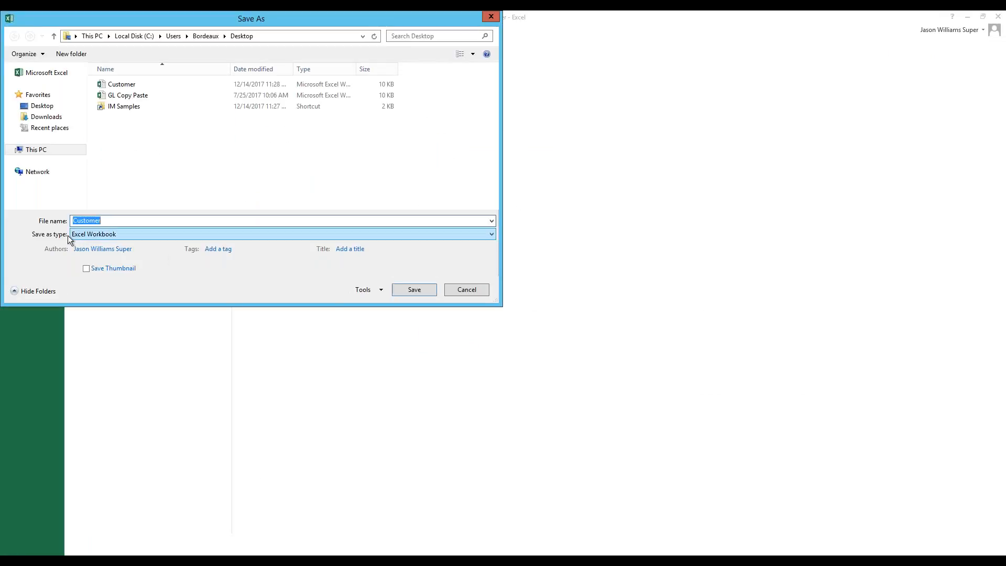
click(93, 236)
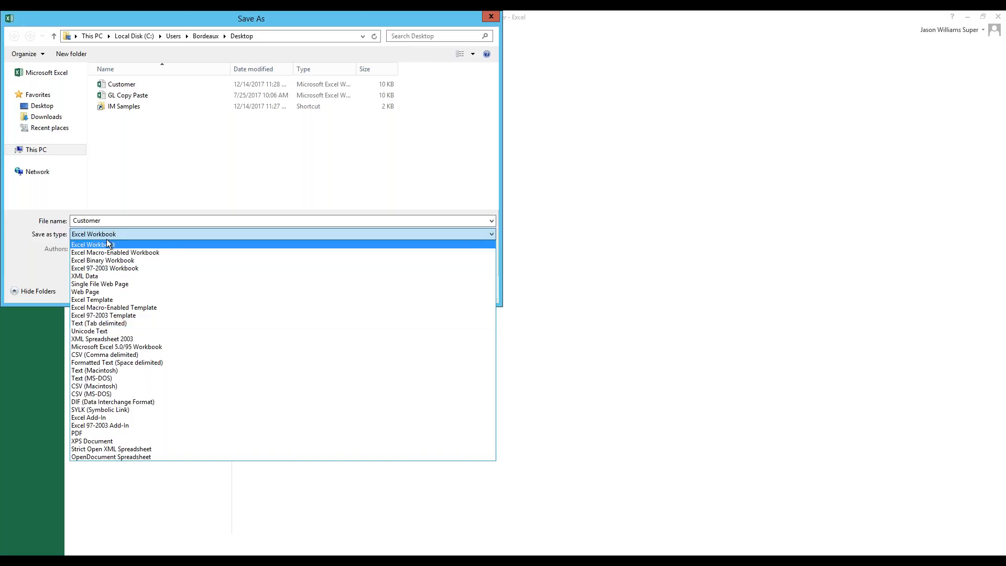
click(58, 226)
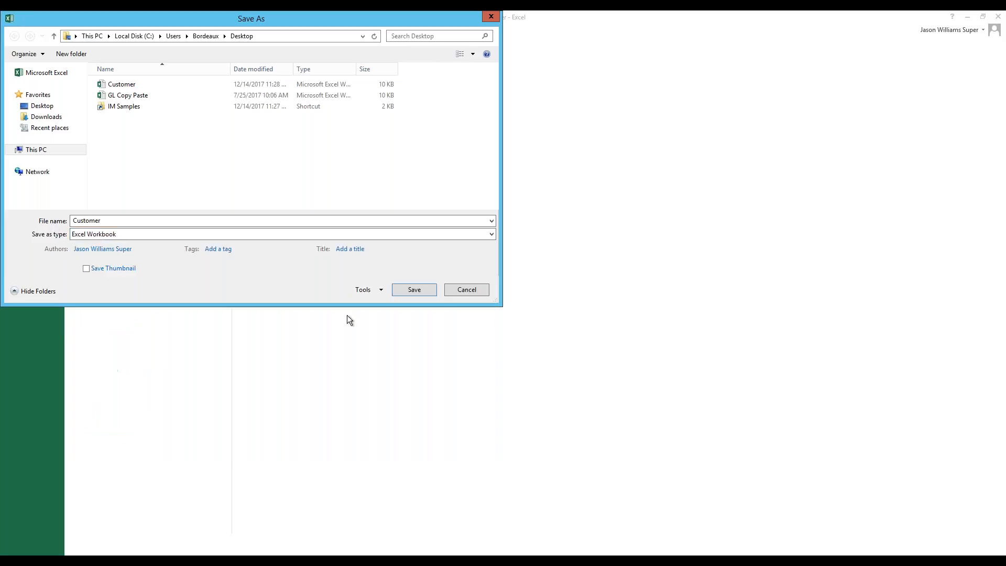
click(452, 289)
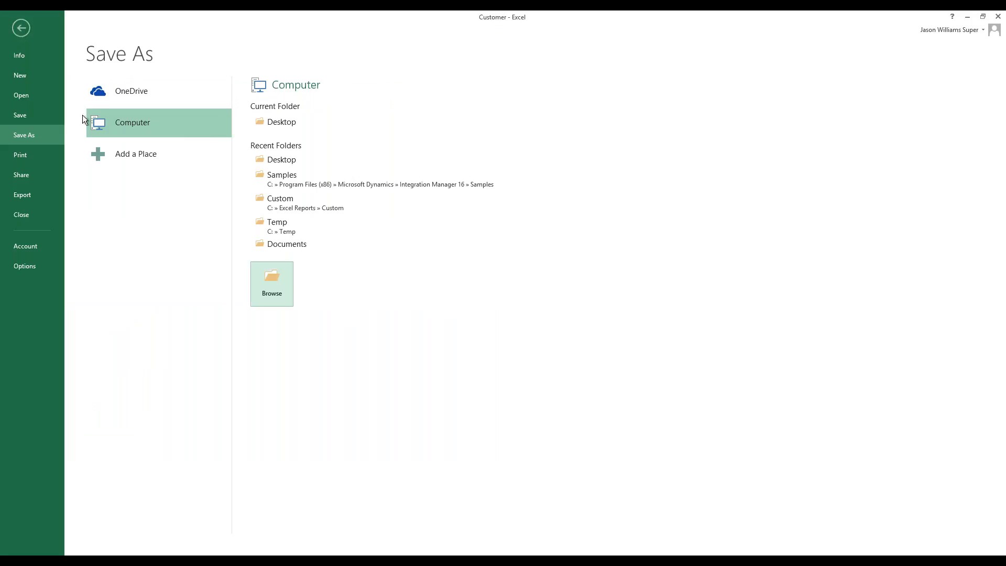
key(Escape)
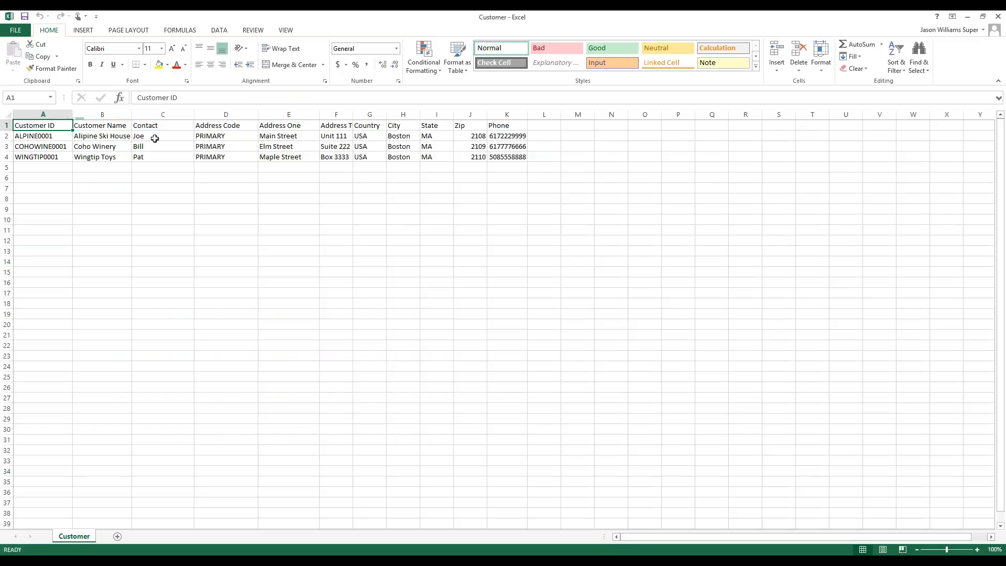
- Switch to Integration Manager, open the existing Customer integration, and maximize the window
click(966, 17)
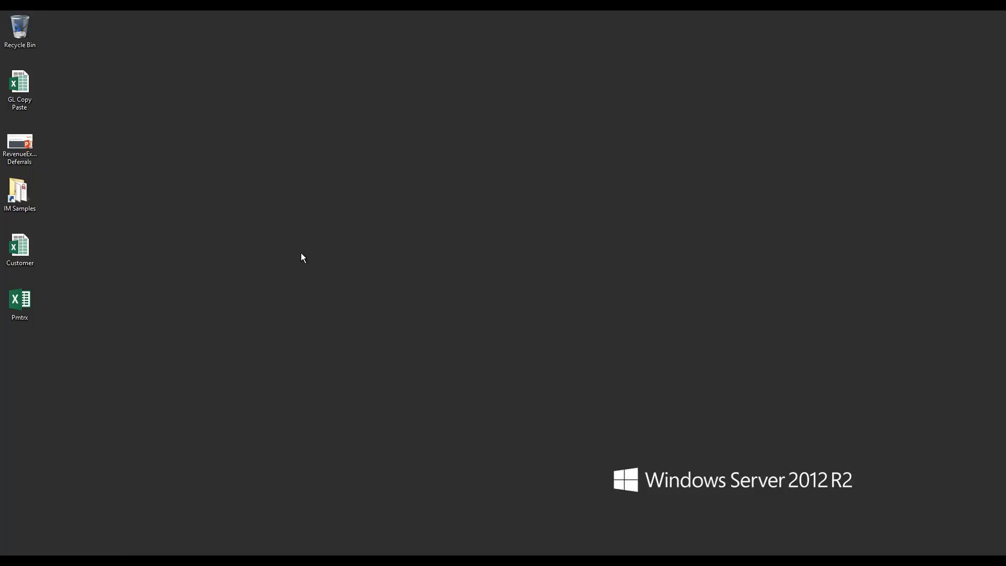
click(160, 550)
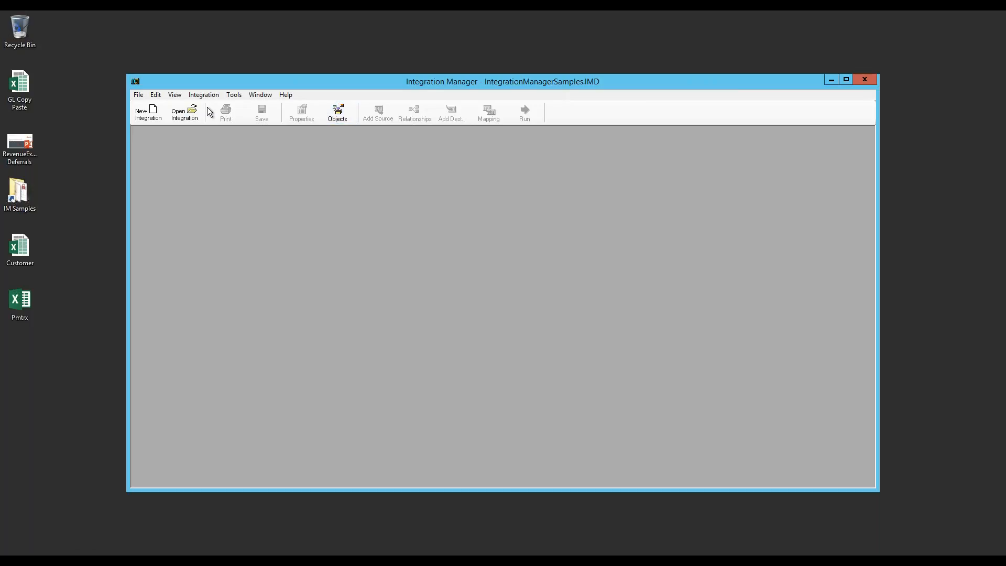
click(186, 116)
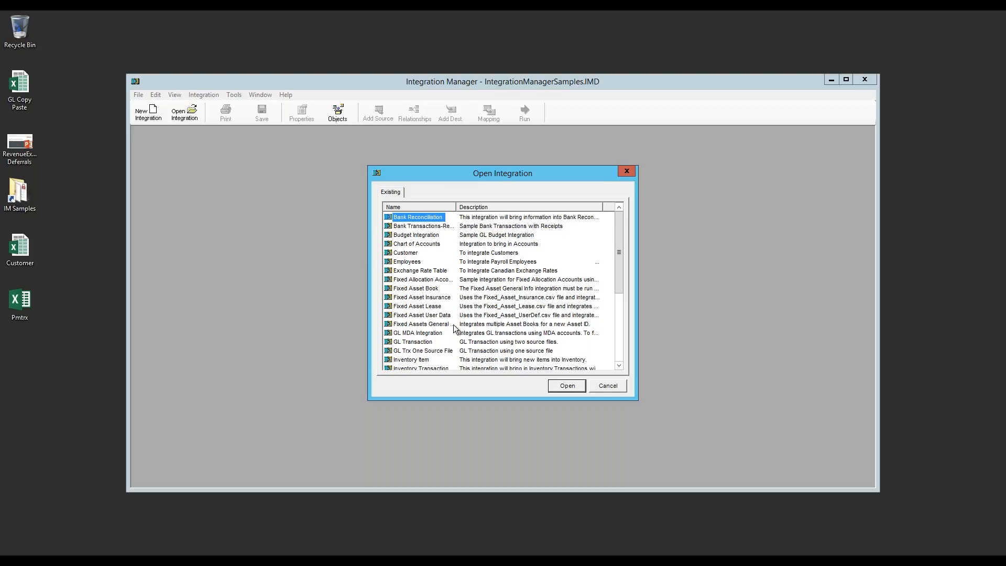
click(407, 255)
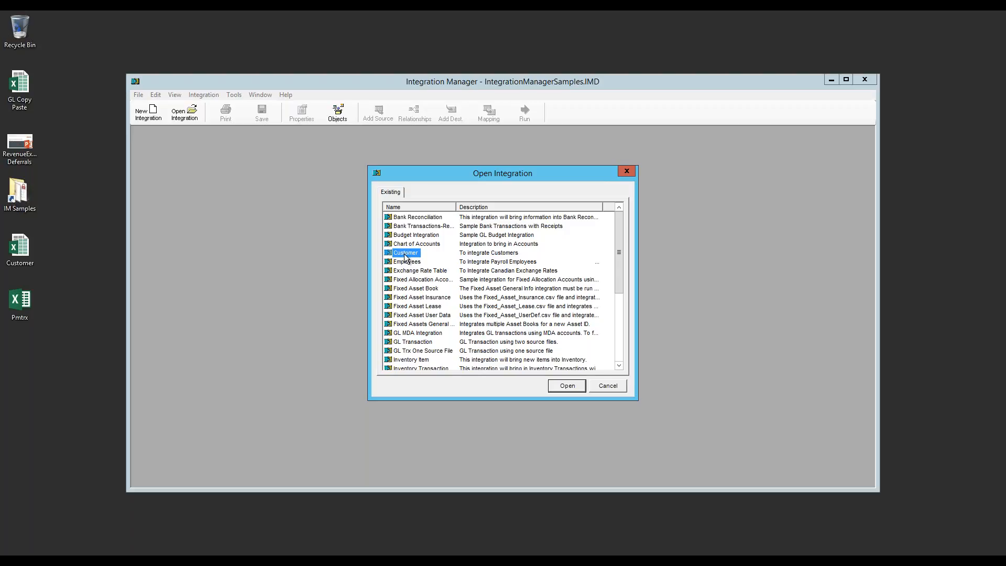
click(557, 385)
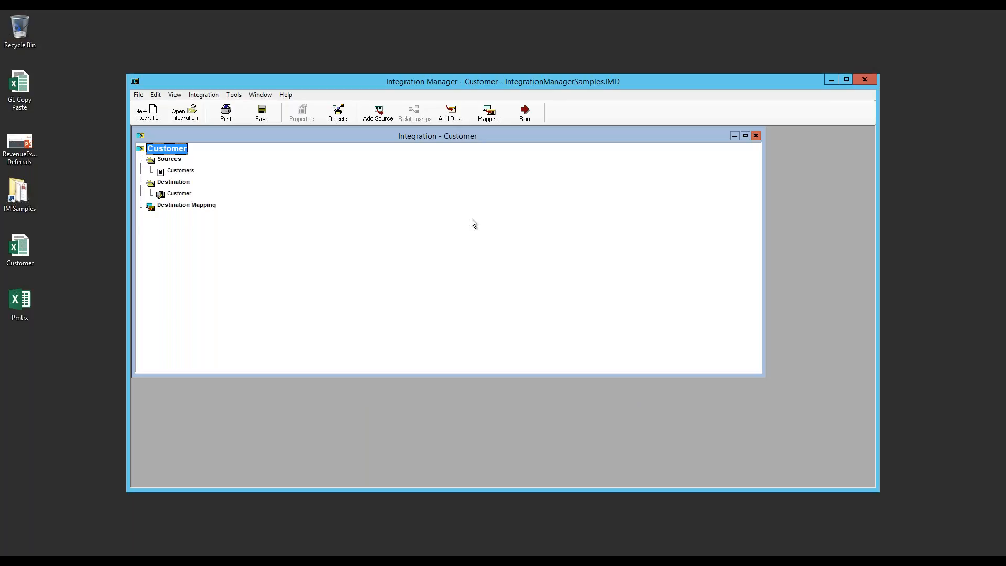
click(847, 81)
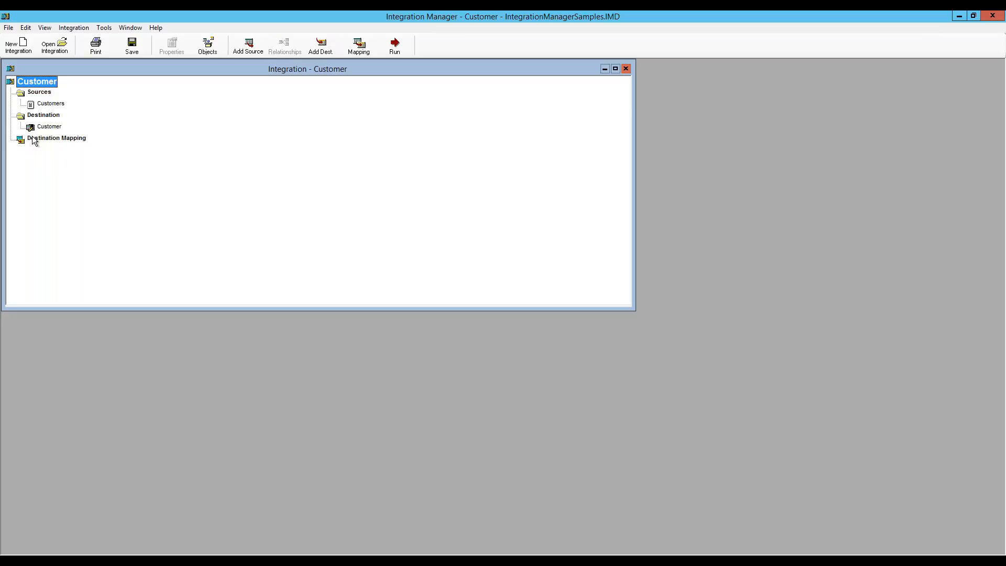
- Examine the Customers source properties, including its columns, file and delimiter, and close them without changes
click(45, 108)
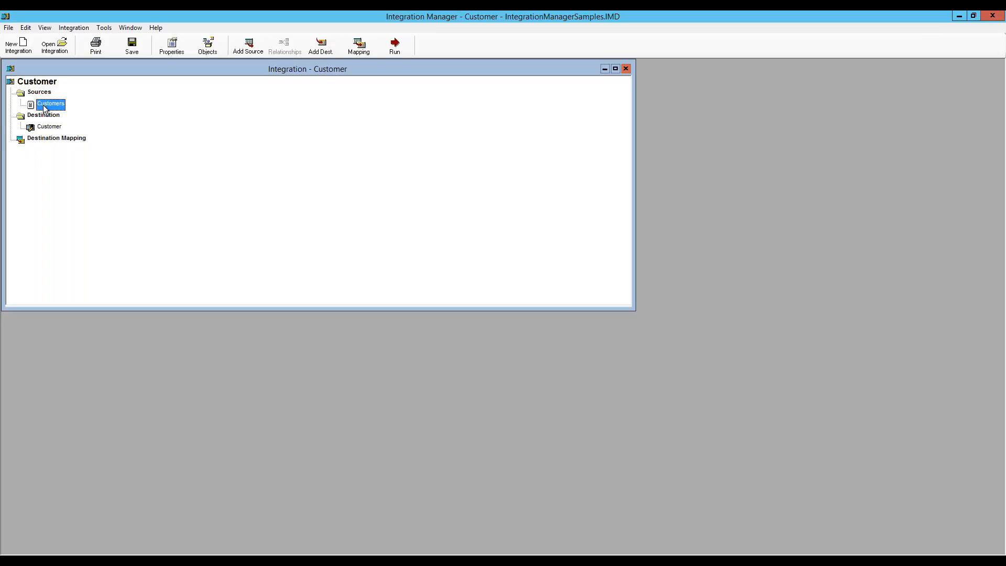
double_click(44, 107)
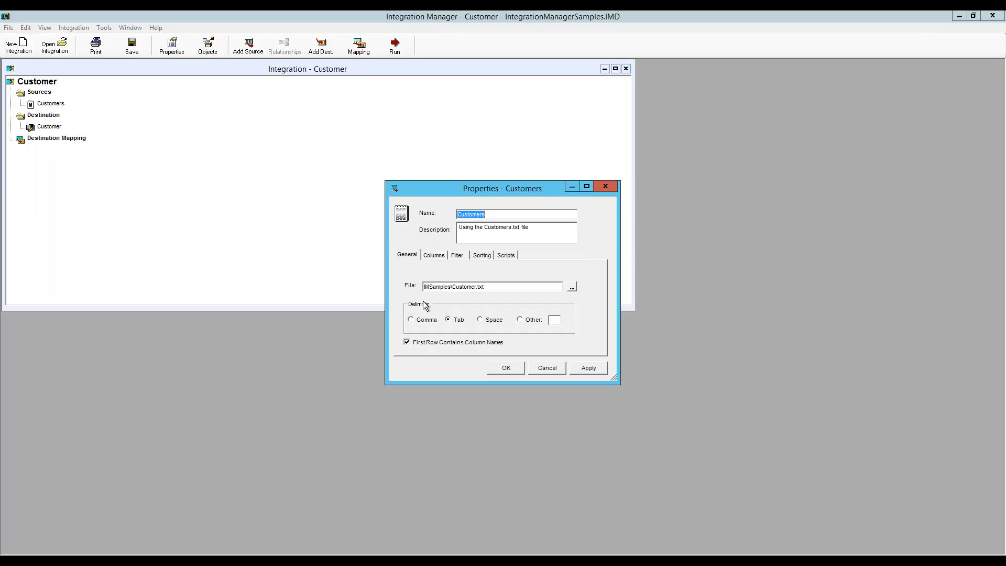
click(435, 259)
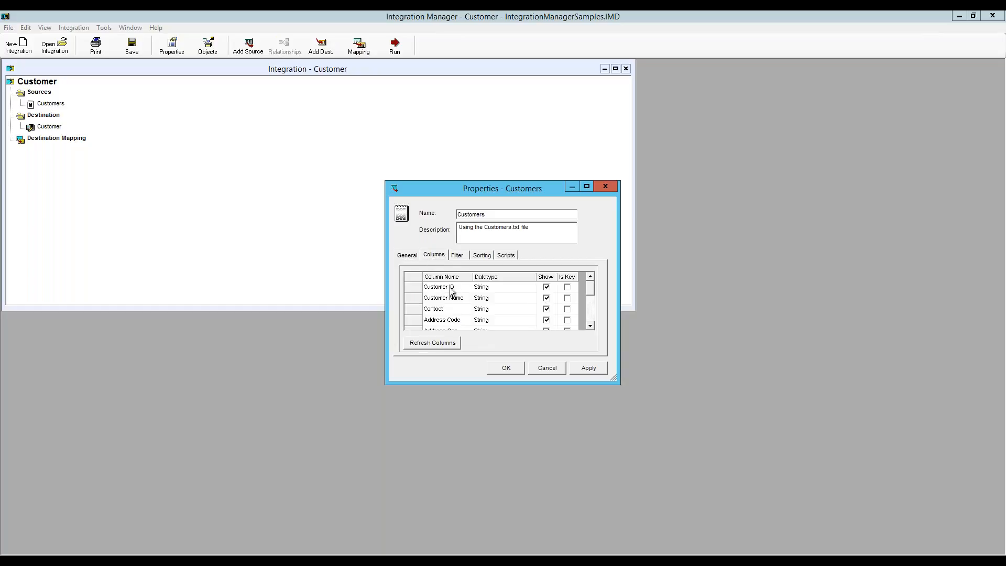
mouse_move(592, 291)
mouse_down()
mouse_move(589, 304)
mouse_move(589, 285)
mouse_up()
click(414, 258)
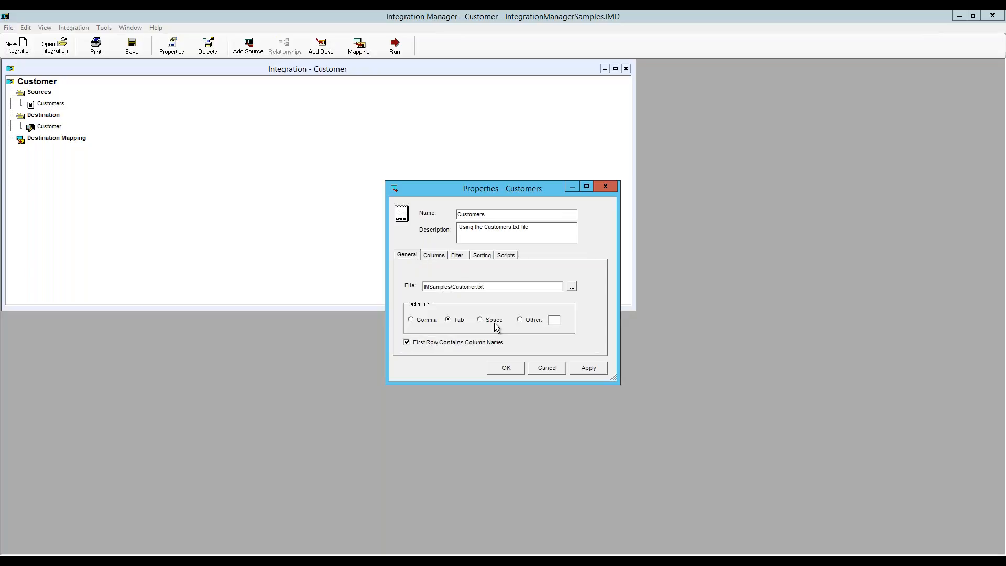
click(546, 367)
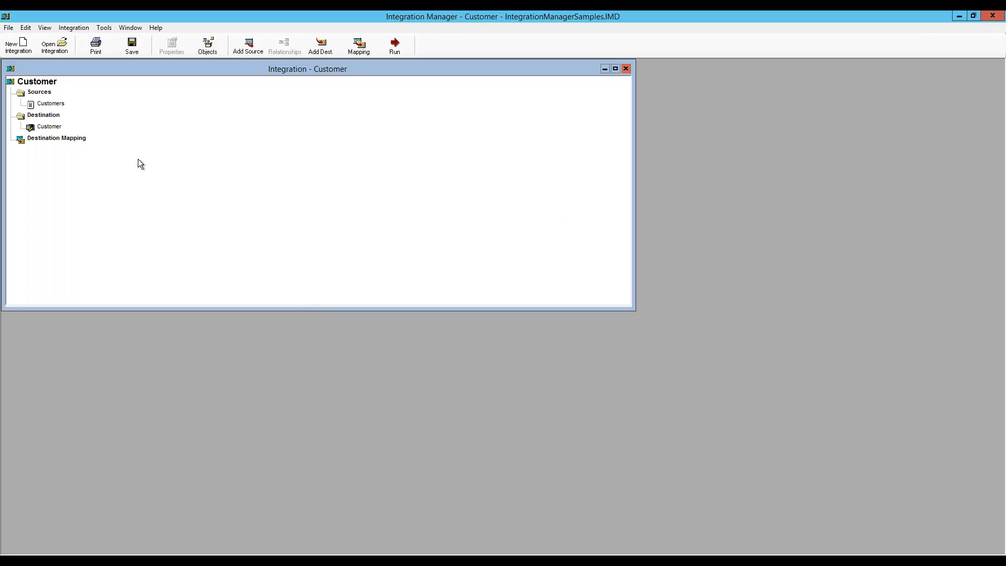
- Preview the data records of the Customers source, and close the data viewer
right_click(52, 106)
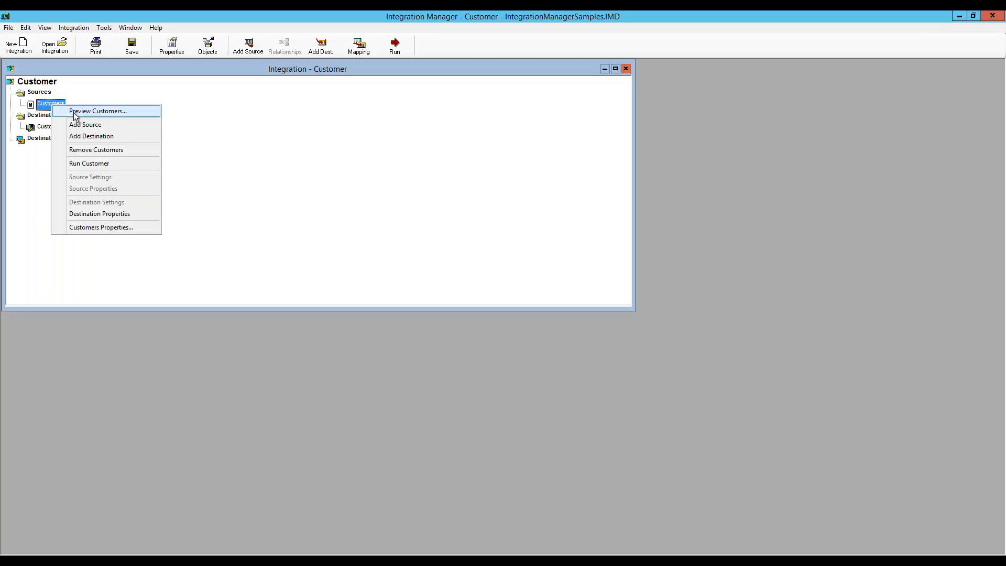
click(74, 111)
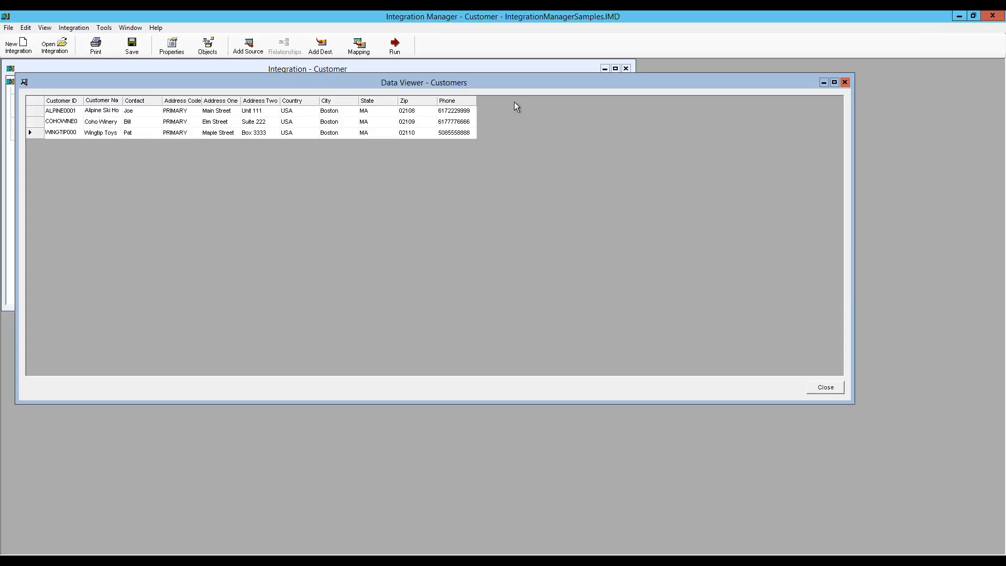
click(845, 83)
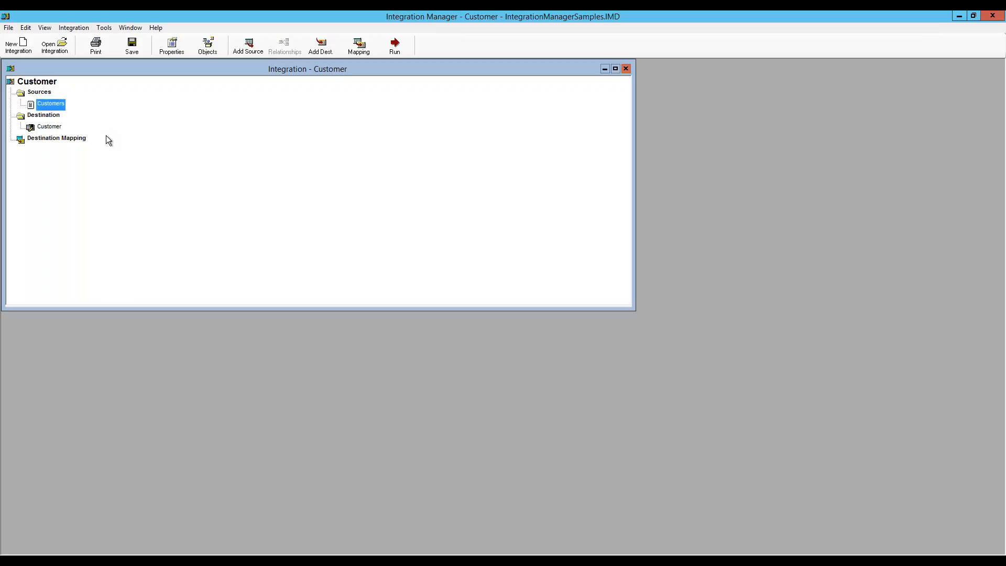
- Examine the general attributes of the Customer destination, and close its properties
click(43, 132)
double_click(43, 132)
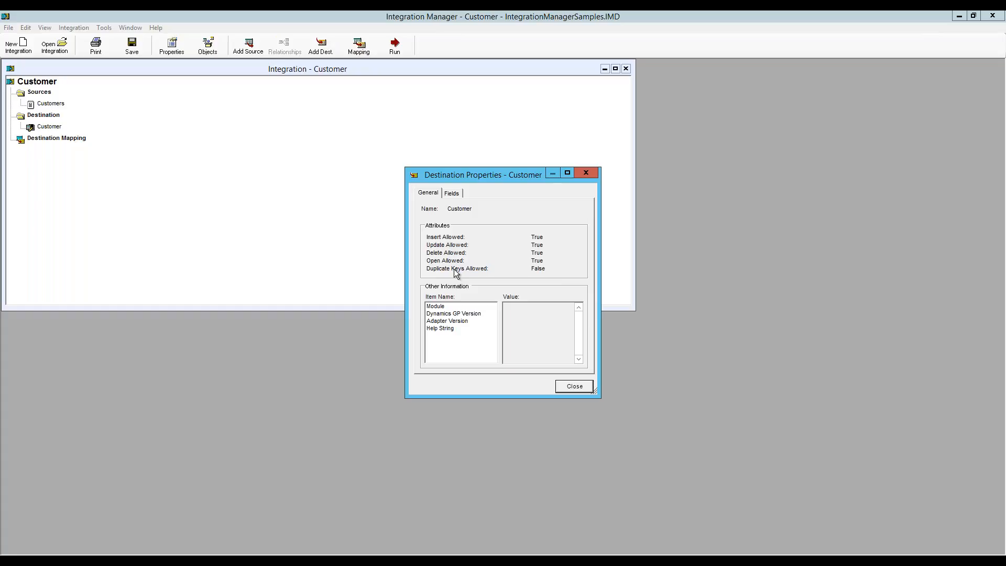
click(576, 387)
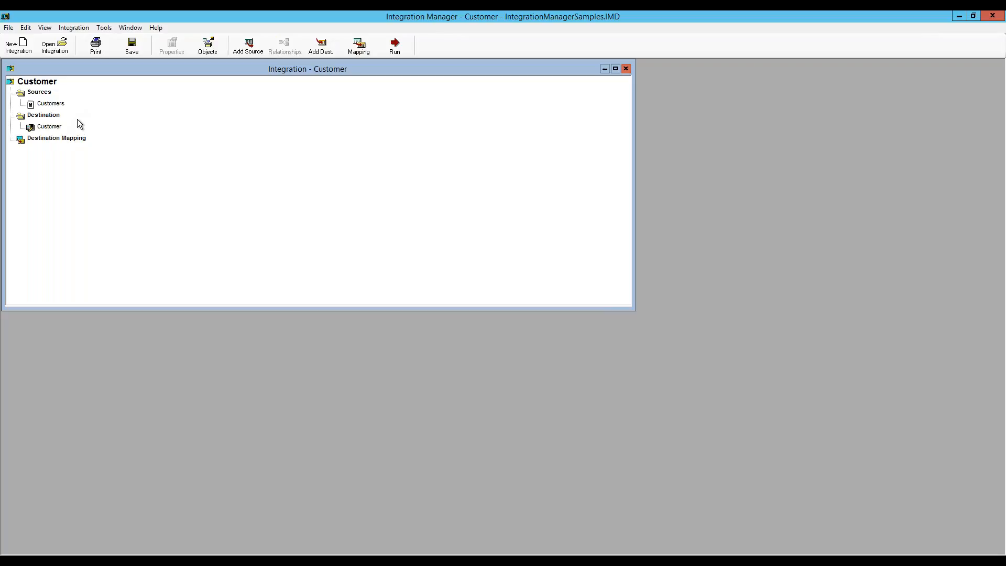
- Open the destination mapping of the Customer integration, and examine the field rules for Customer and Accounts
click(60, 138)
double_click(63, 140)
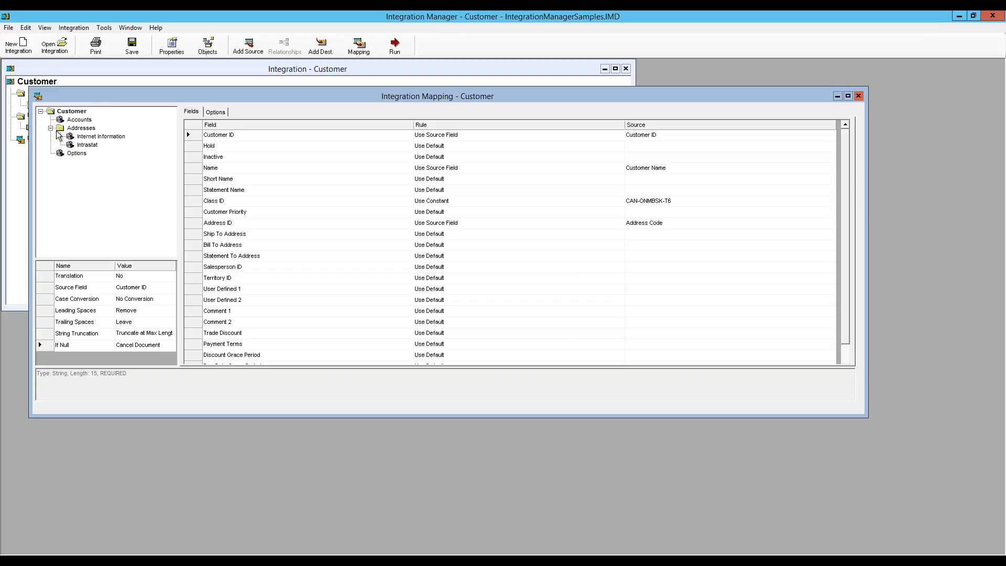
click(69, 111)
click(78, 120)
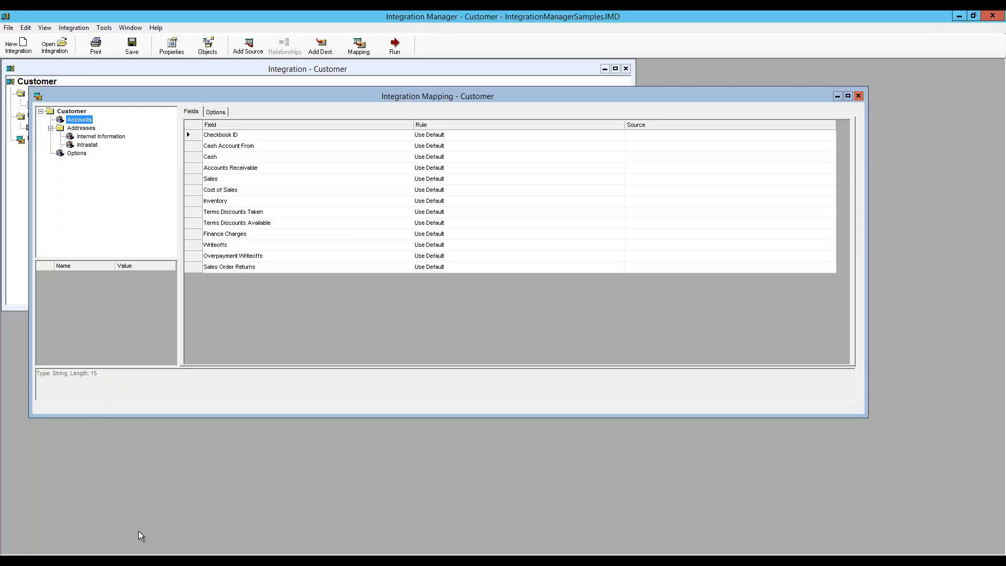
- Switch to Microsoft Dynamics GP and open the Customer card for maintenance in the Sales area
click(138, 548)
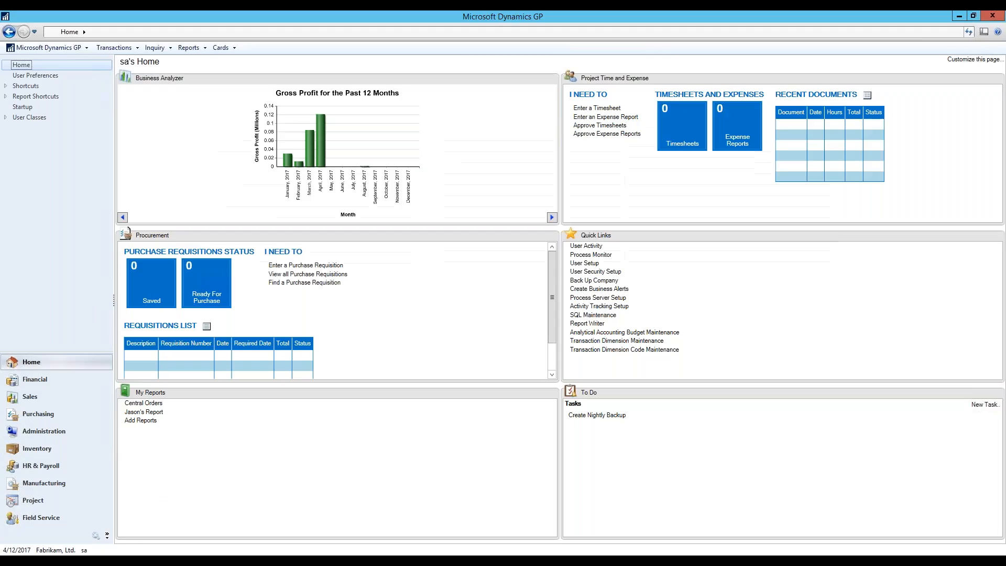
click(45, 398)
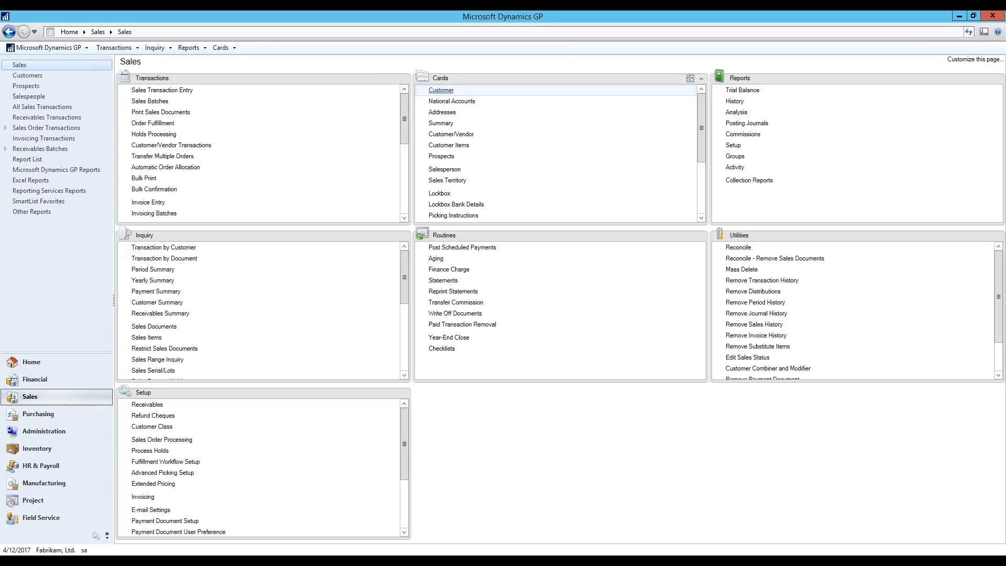
click(435, 90)
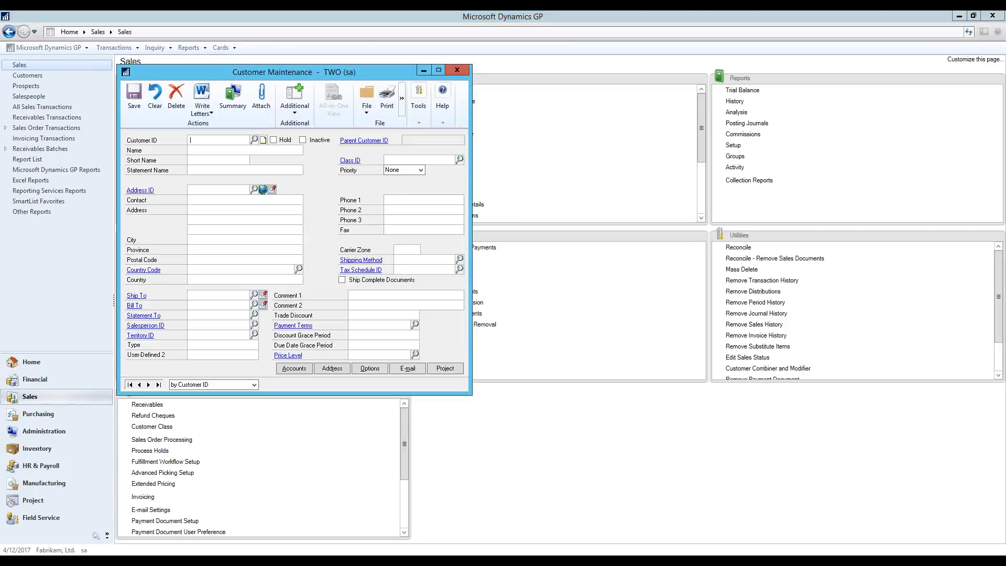
- Display the first customer record, examine its default posting accounts, and close both customer windows
click(149, 384)
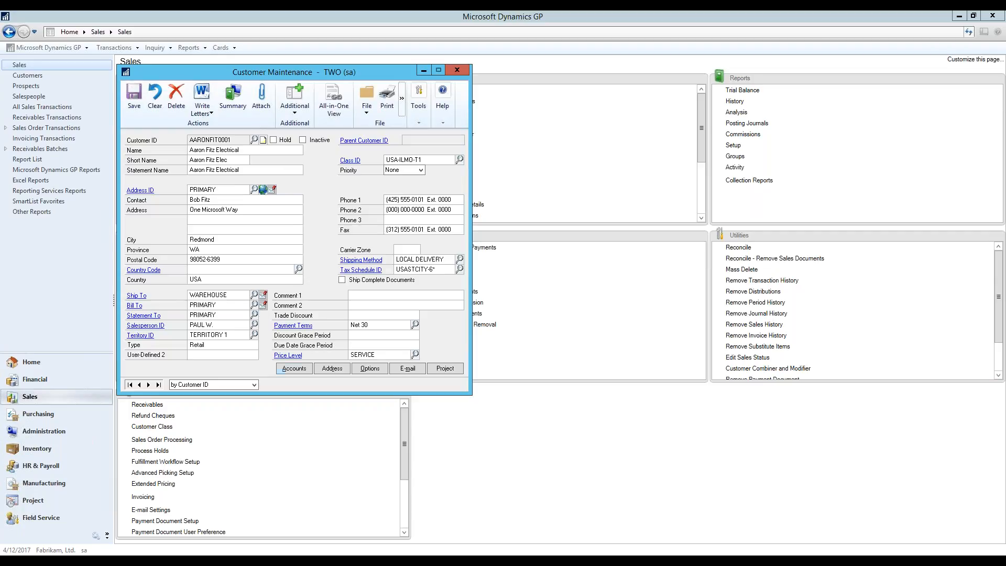
click(287, 369)
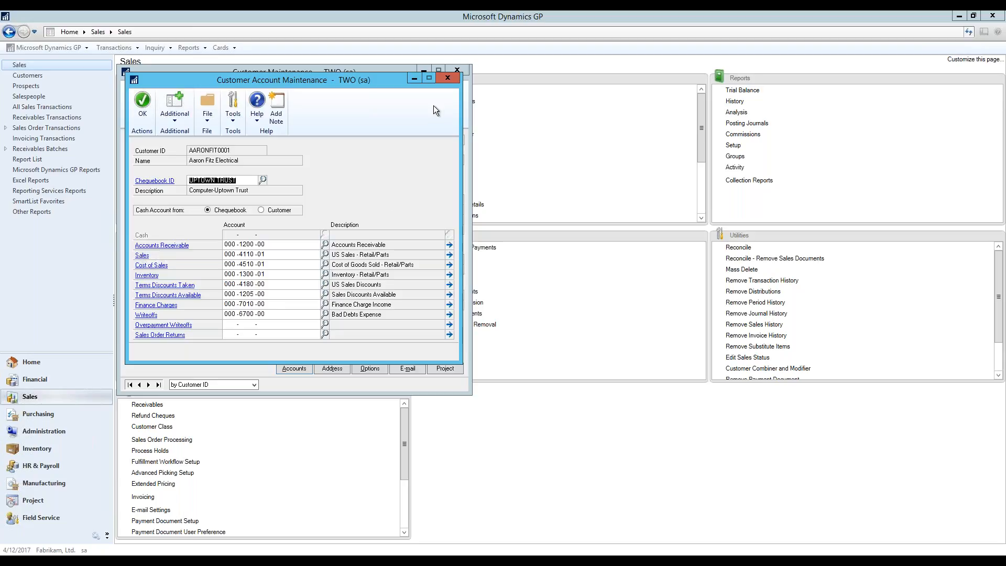
click(447, 77)
click(458, 69)
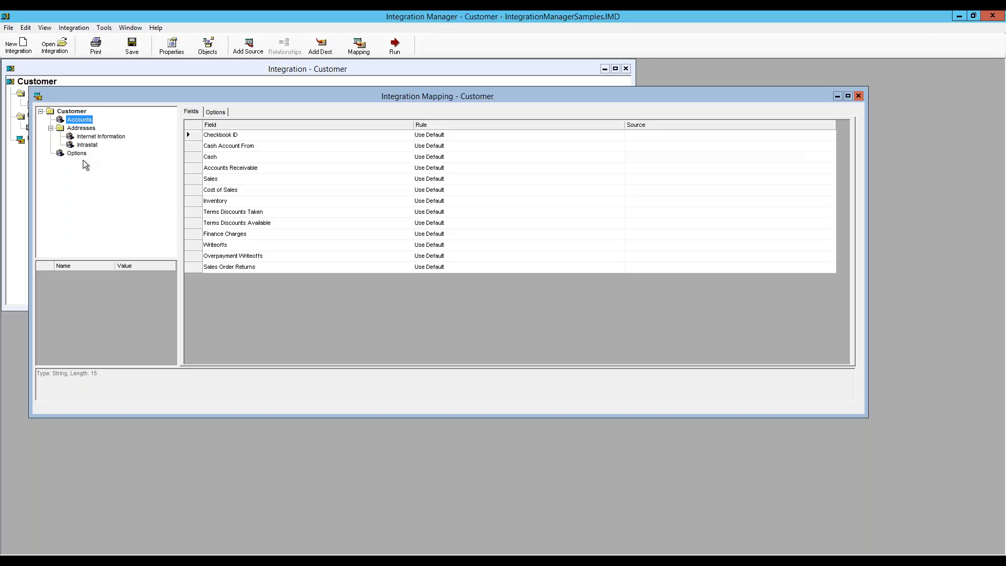
- In Integration Manager, examine the mapping options for Customer, Accounts and Addresses, and return to the Customer field rules
click(64, 111)
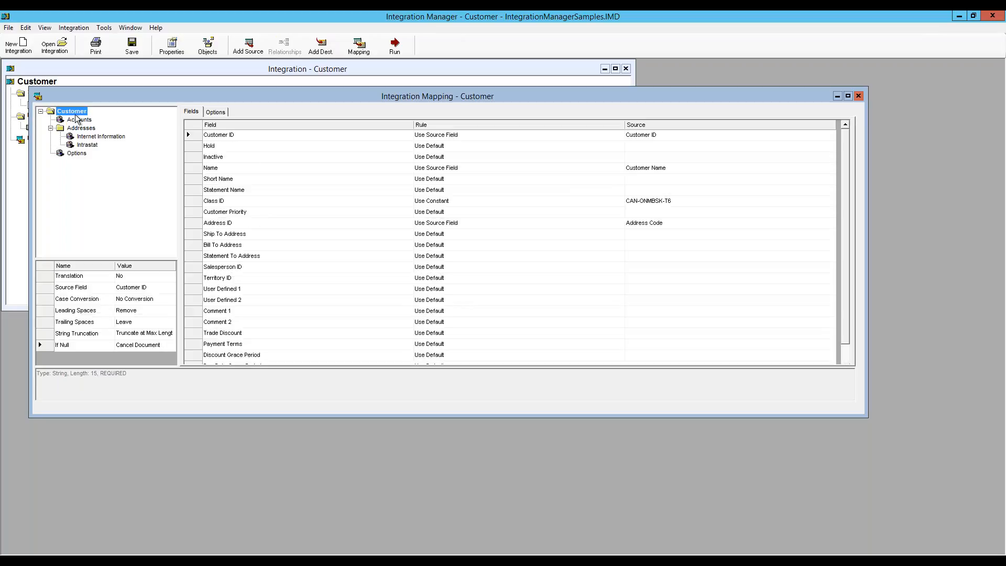
click(217, 112)
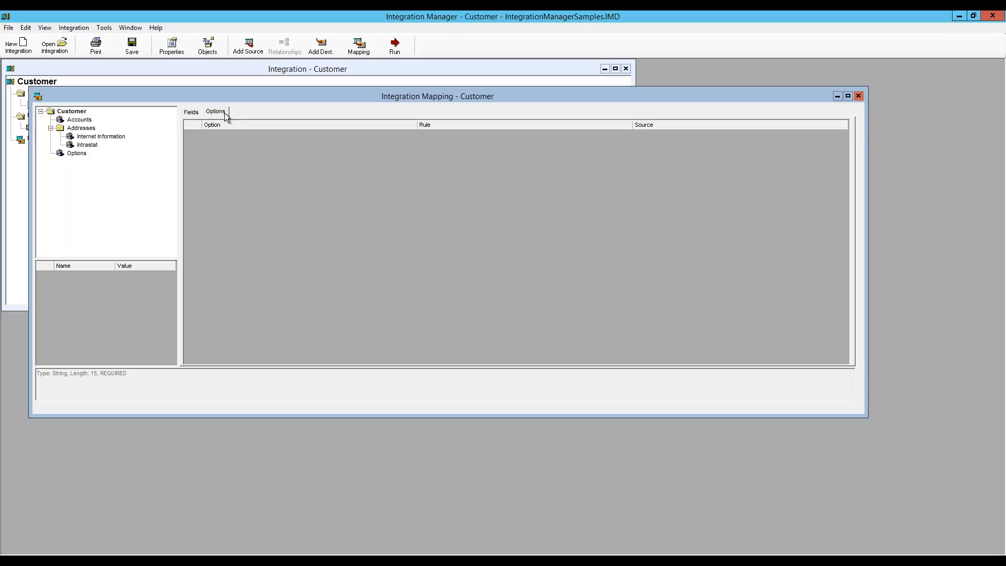
click(79, 120)
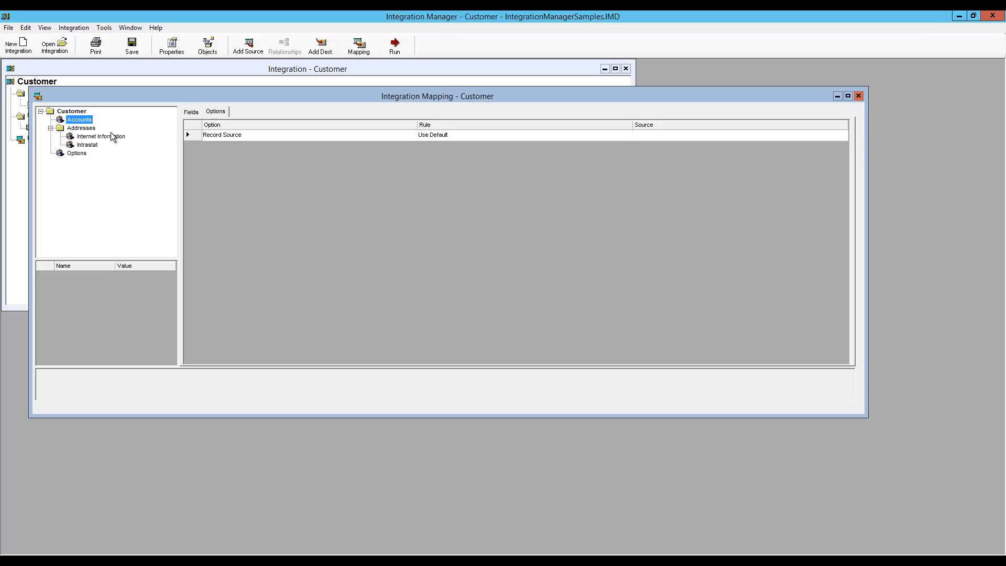
click(93, 129)
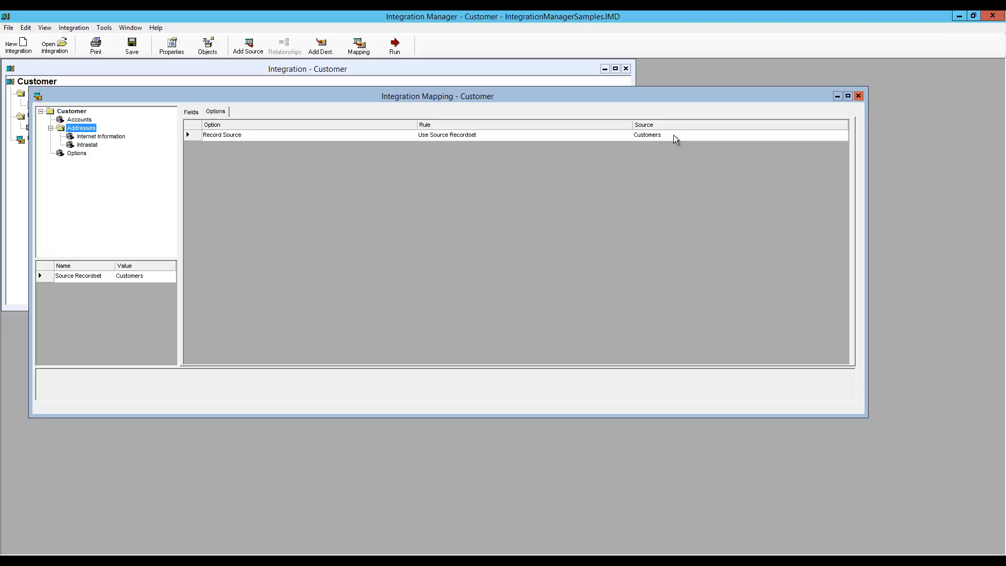
click(72, 111)
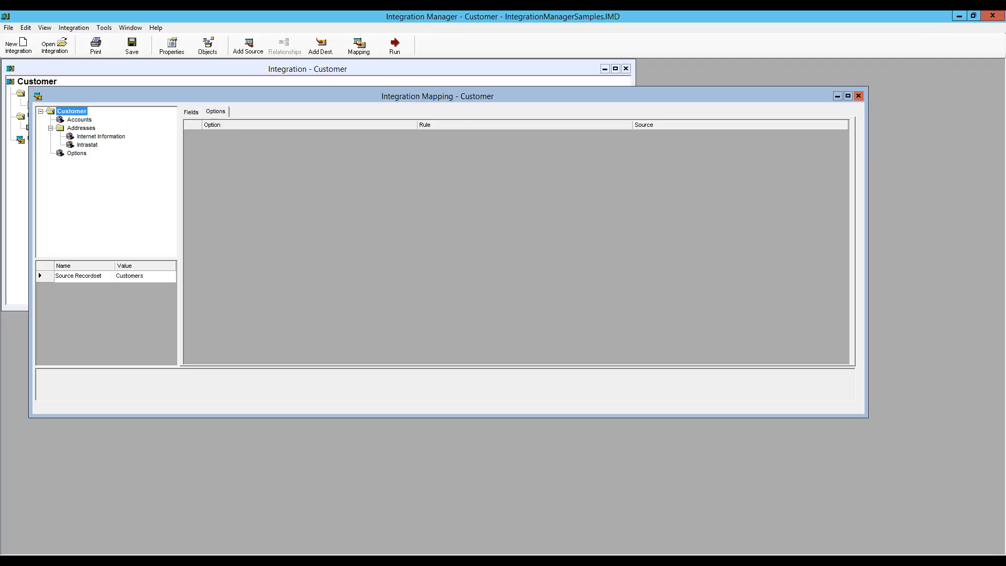
click(189, 112)
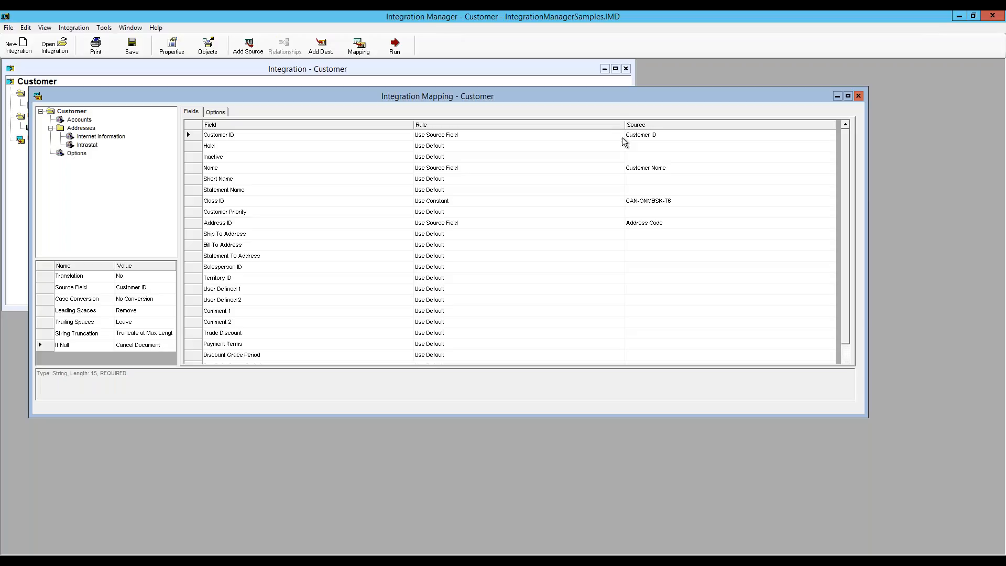
- Change the Class ID field's mapping rule to Use Default
click(534, 203)
click(461, 203)
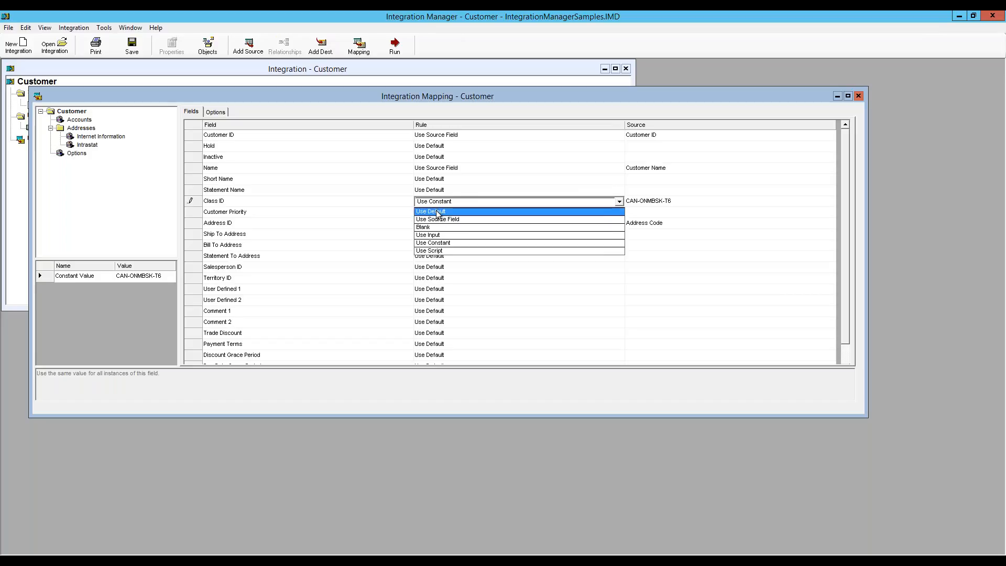
click(438, 212)
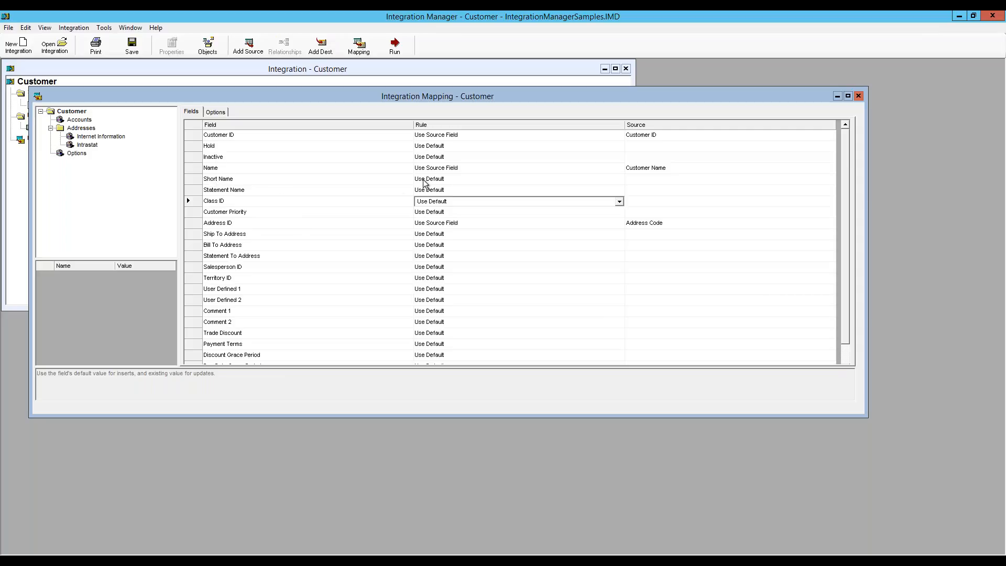
- In Microsoft Dynamics GP, start a customer card with a new customer ID and the name GP365 Sample Record, and discard it
click(219, 553)
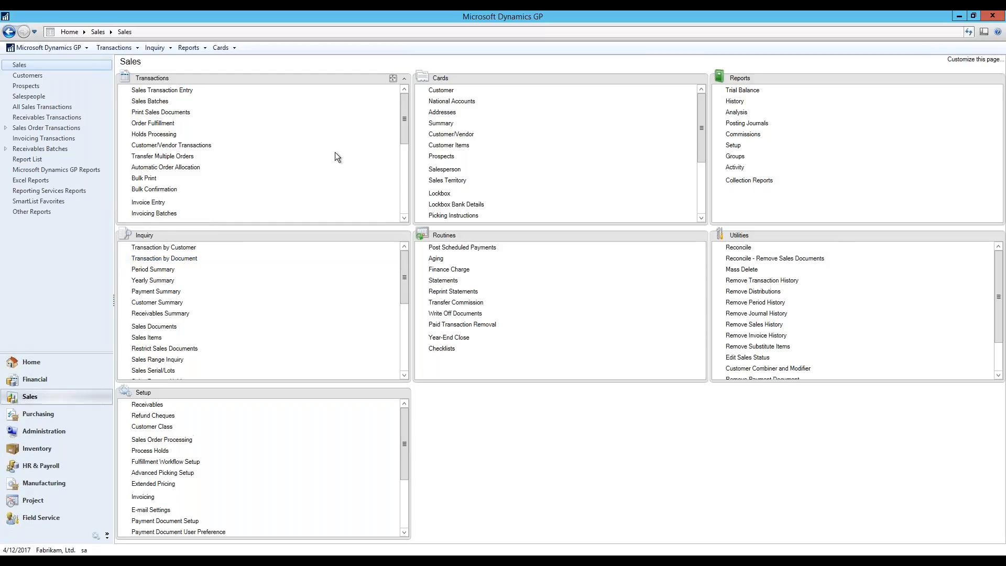
click(438, 91)
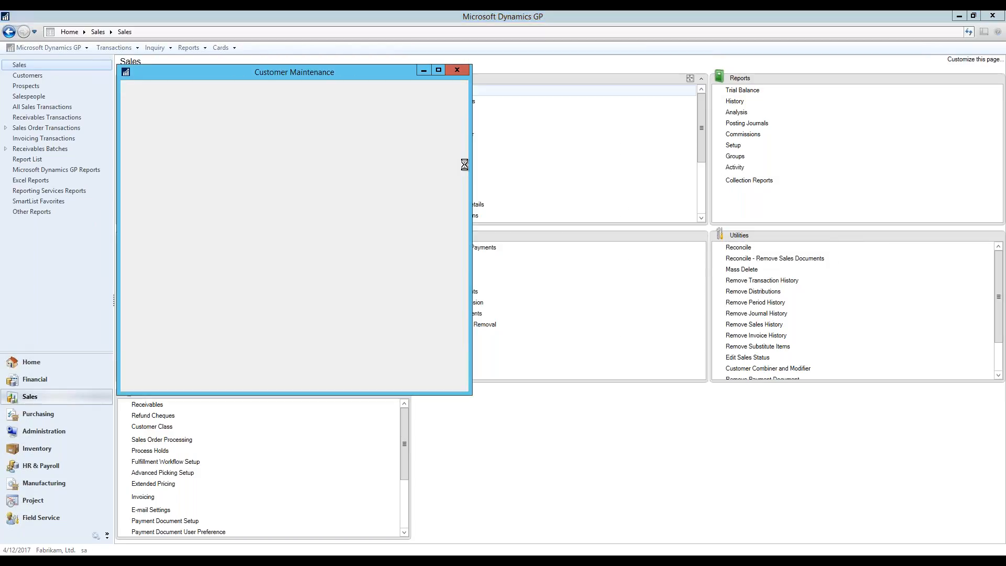
text(G)
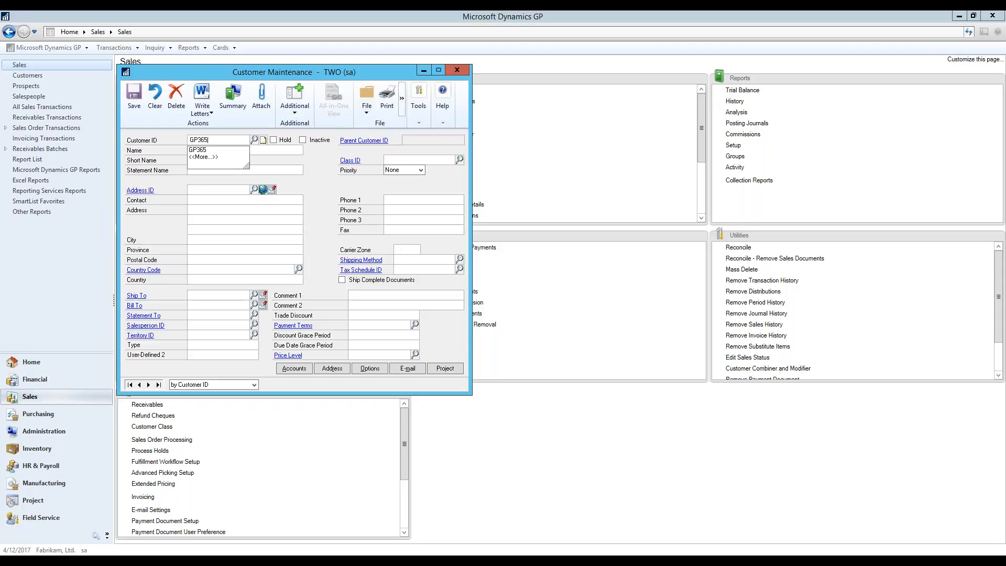
text(P365)
key(Tab)
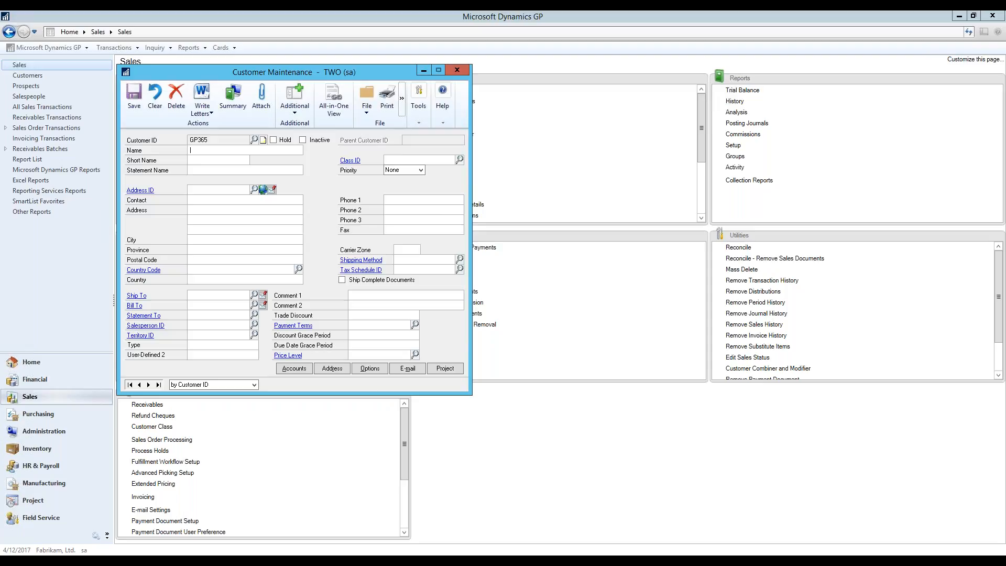
text(GP365 Sample Record)
key(Tab)
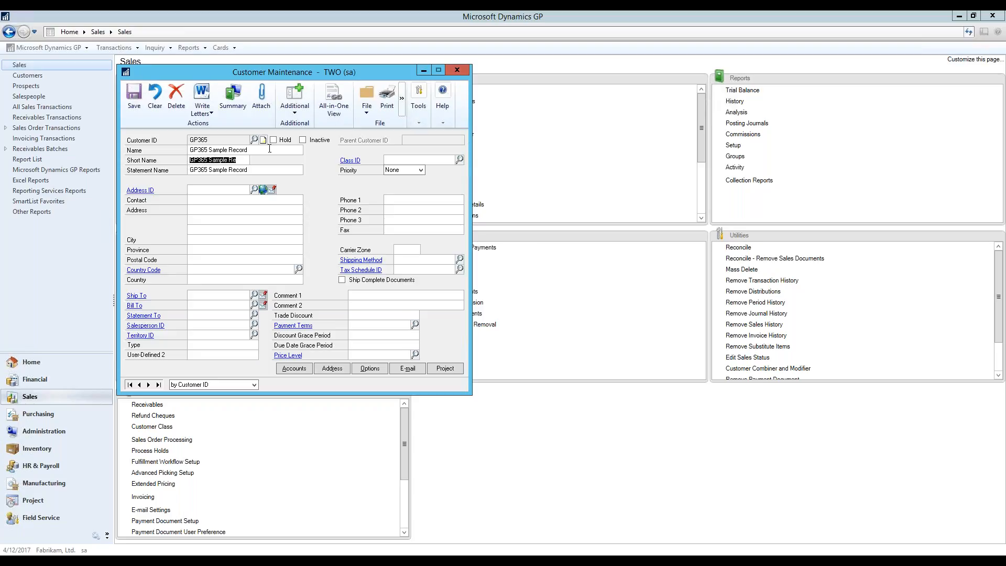
click(456, 74)
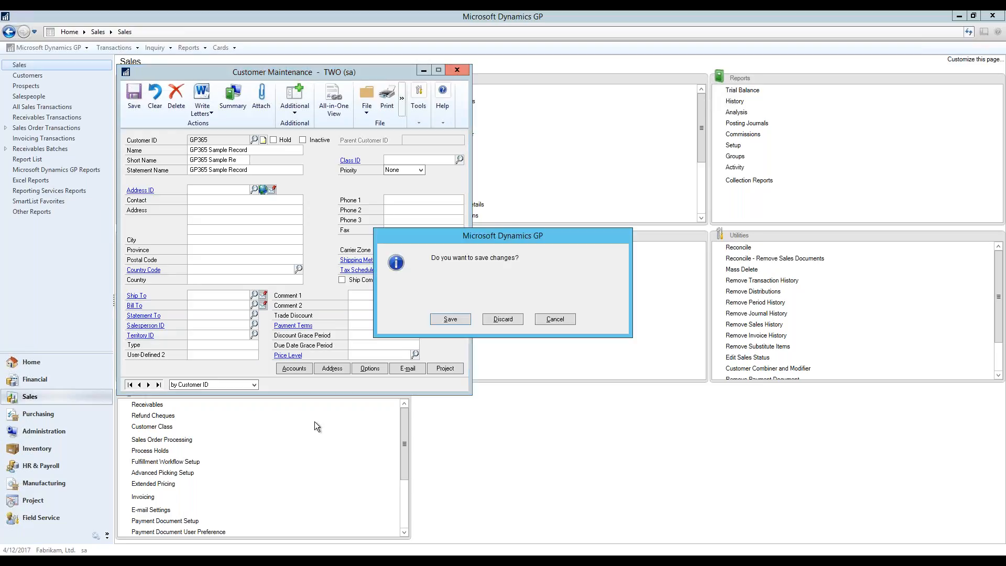
click(490, 320)
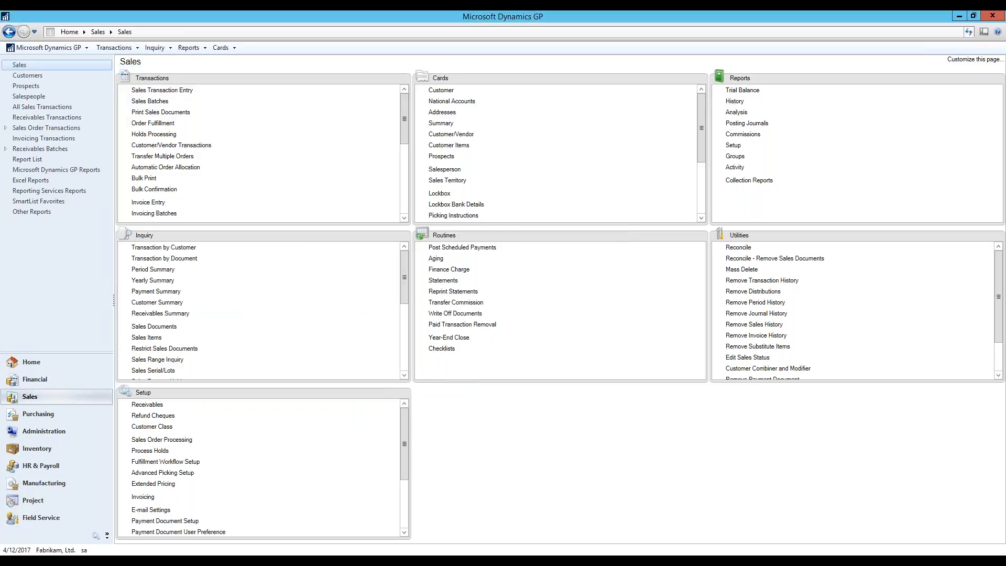
- Switch to Integration Manager, set the Class ID rule to Use Source Field, and view the available Customers source fields without selecting one
click(335, 561)
click(456, 203)
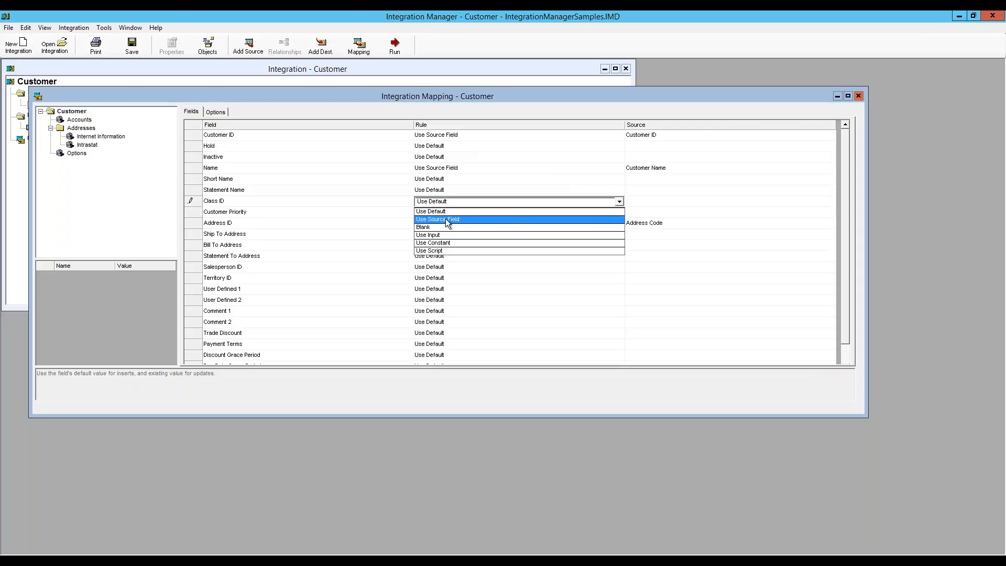
click(447, 219)
click(635, 200)
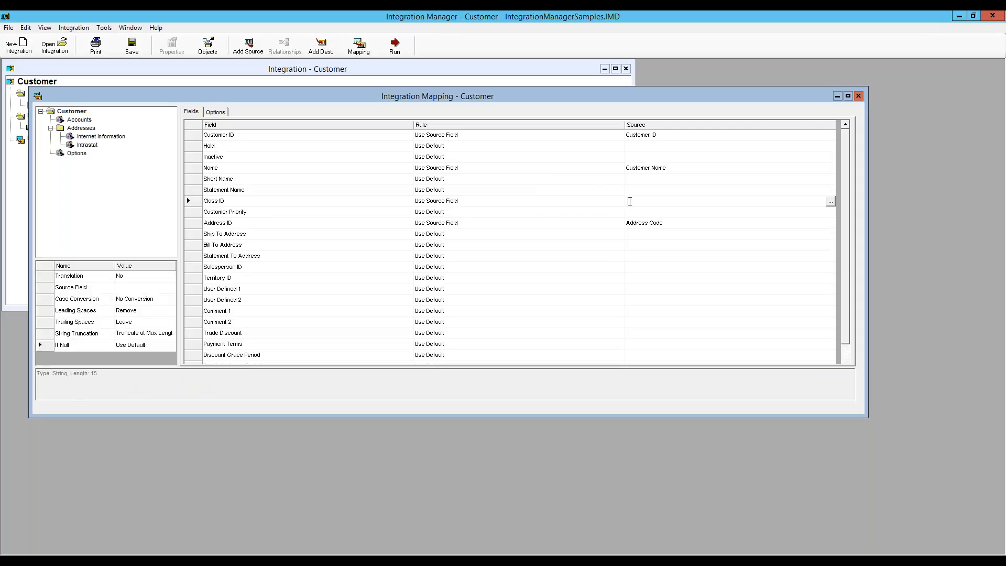
click(831, 203)
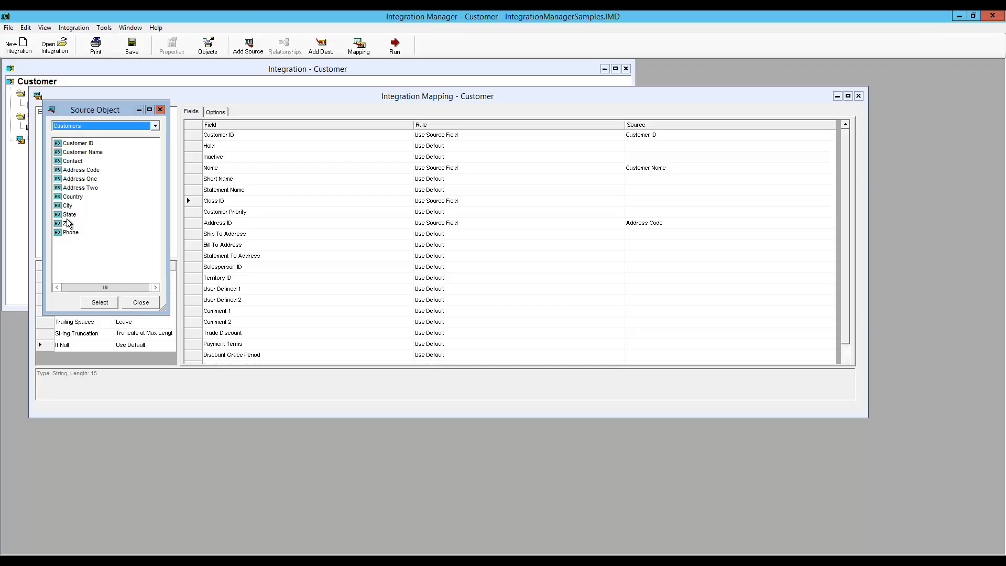
click(134, 304)
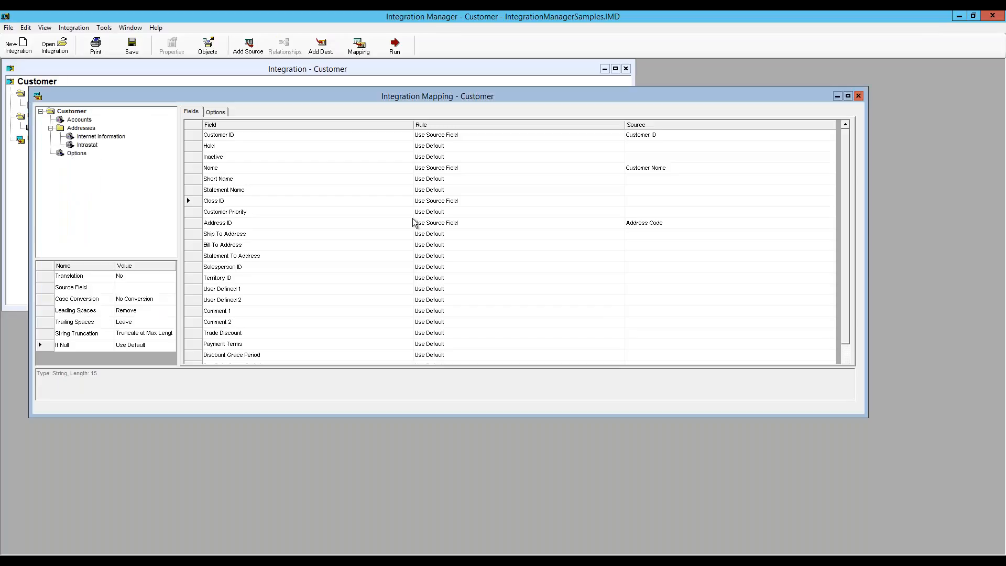
- Set the Class ID rule back to Use Default, save the integration, and select the Customer ID field
click(439, 201)
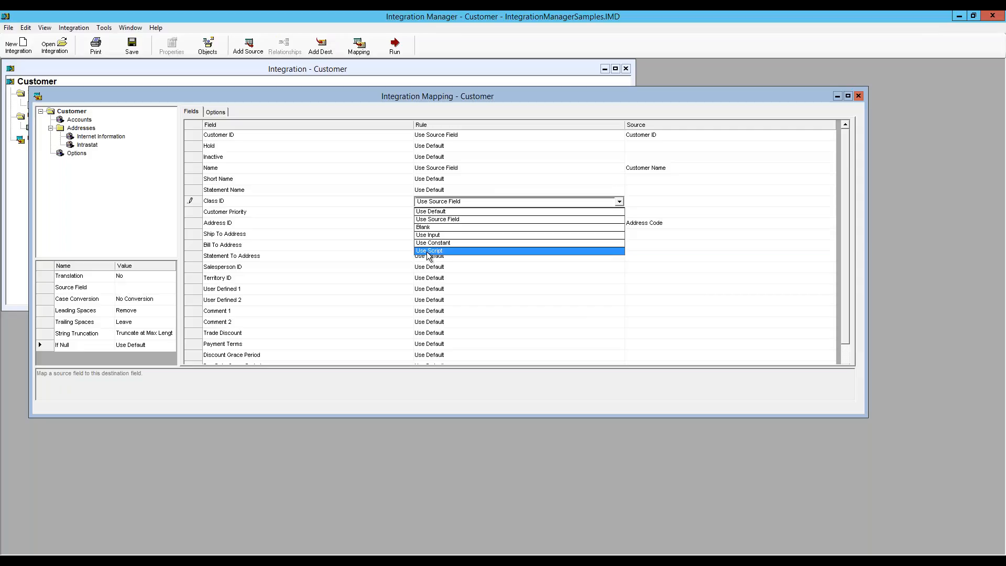
click(428, 212)
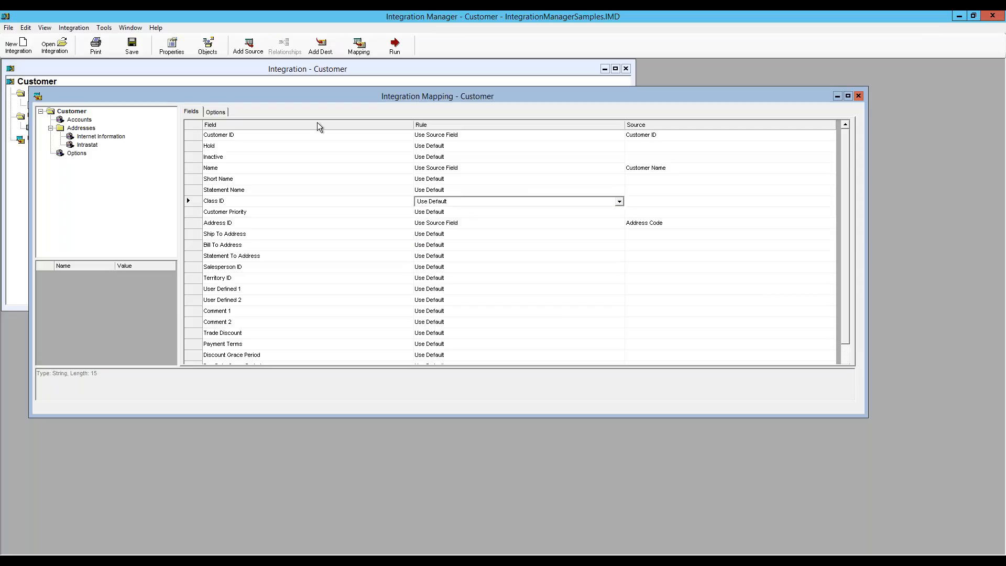
click(132, 45)
click(224, 137)
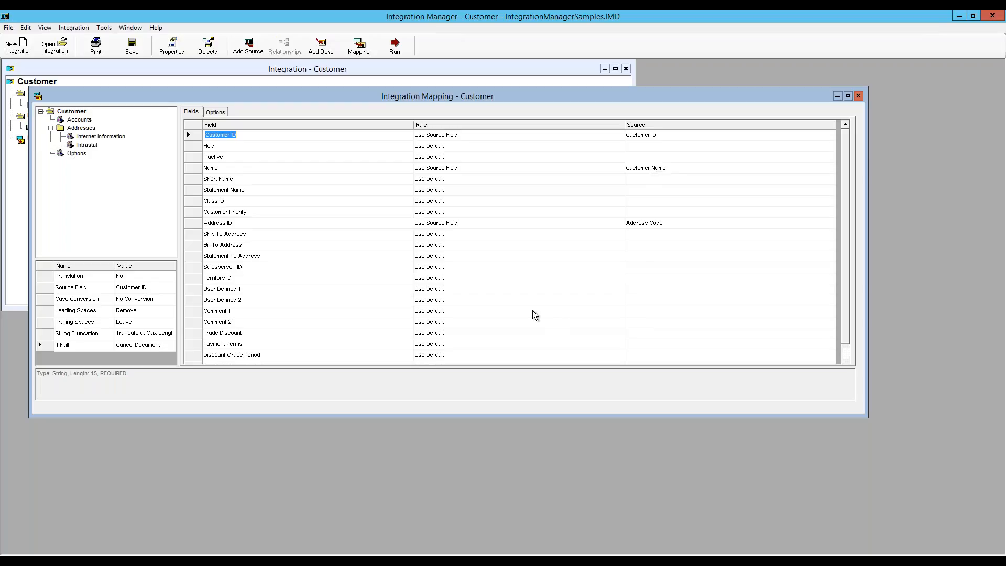
- Open the Addresses field mapping, and view the first customer's list of address IDs in Microsoft Dynamics GP
click(84, 129)
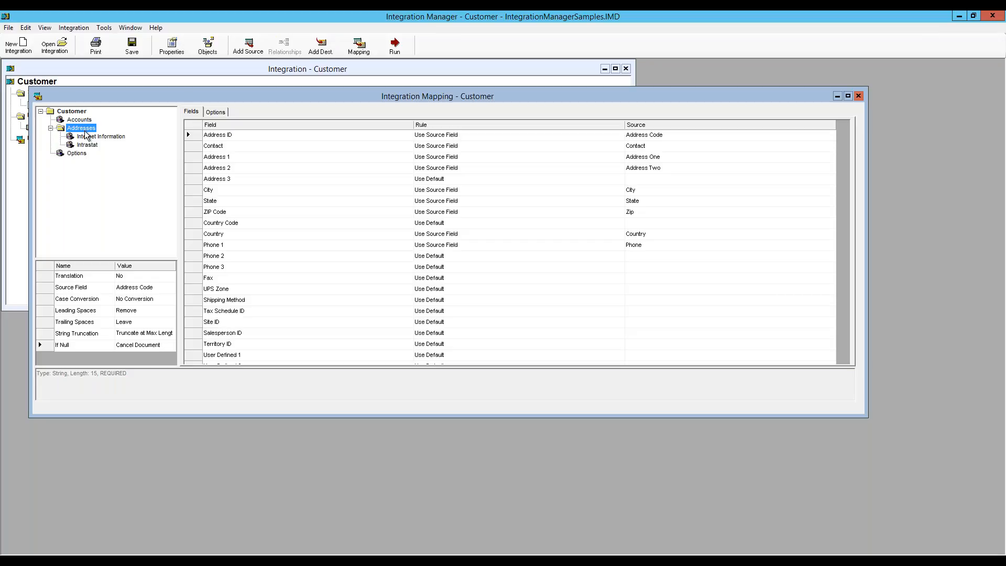
click(149, 560)
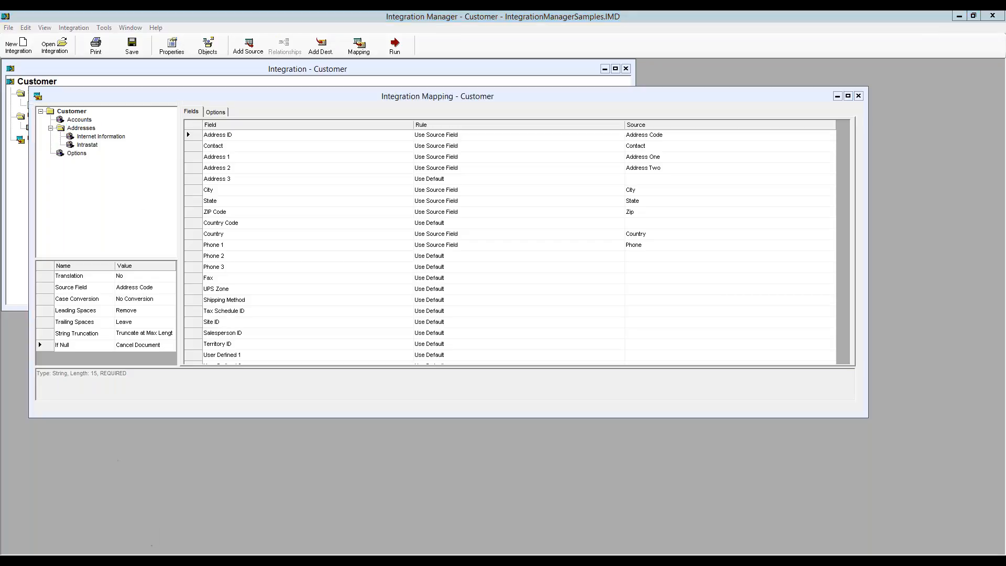
click(441, 90)
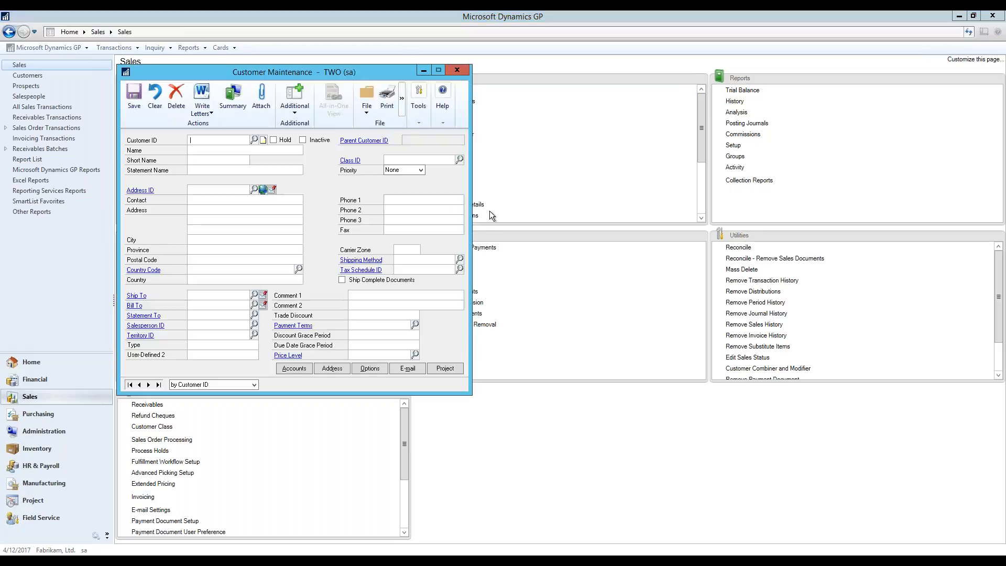
click(148, 385)
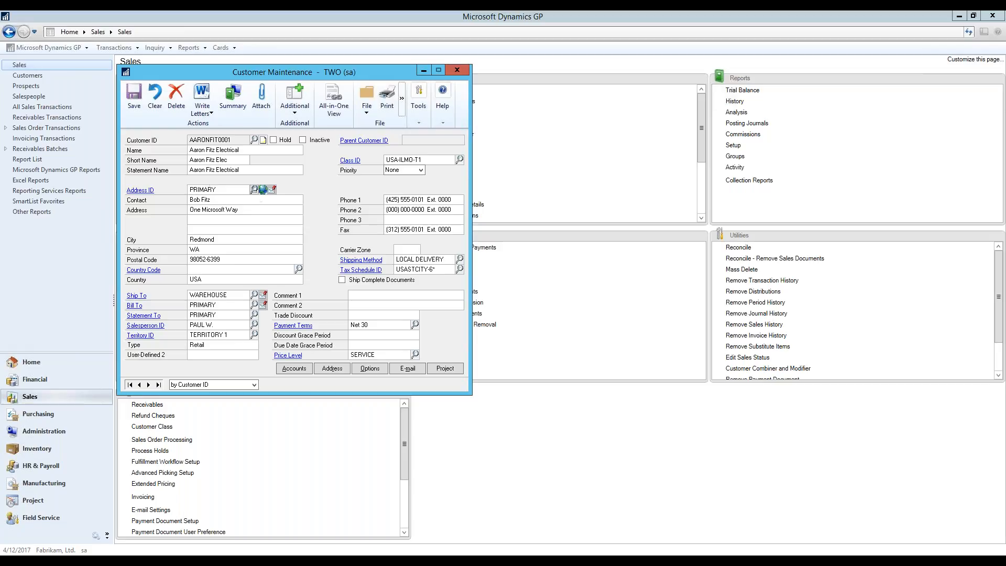
click(254, 189)
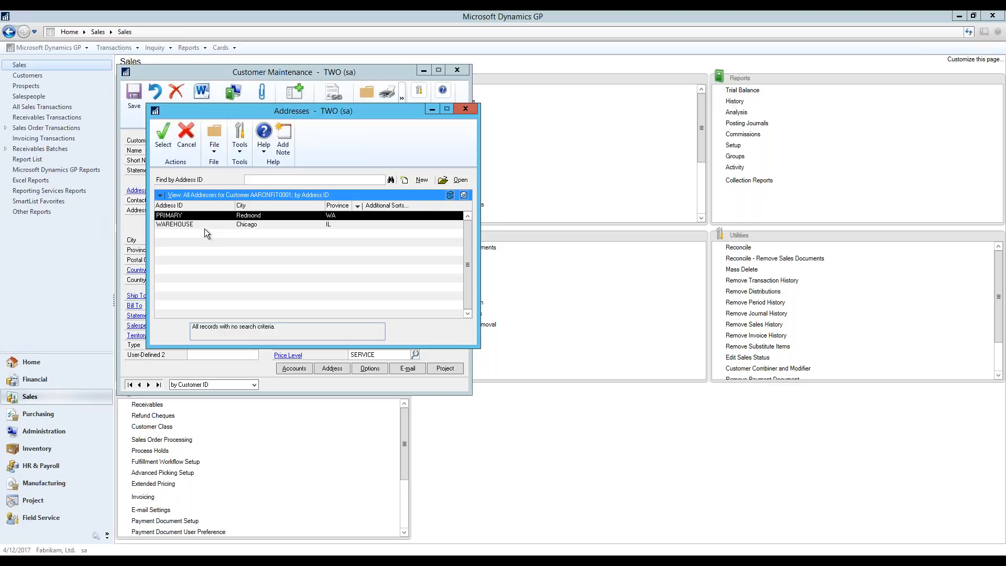
click(463, 109)
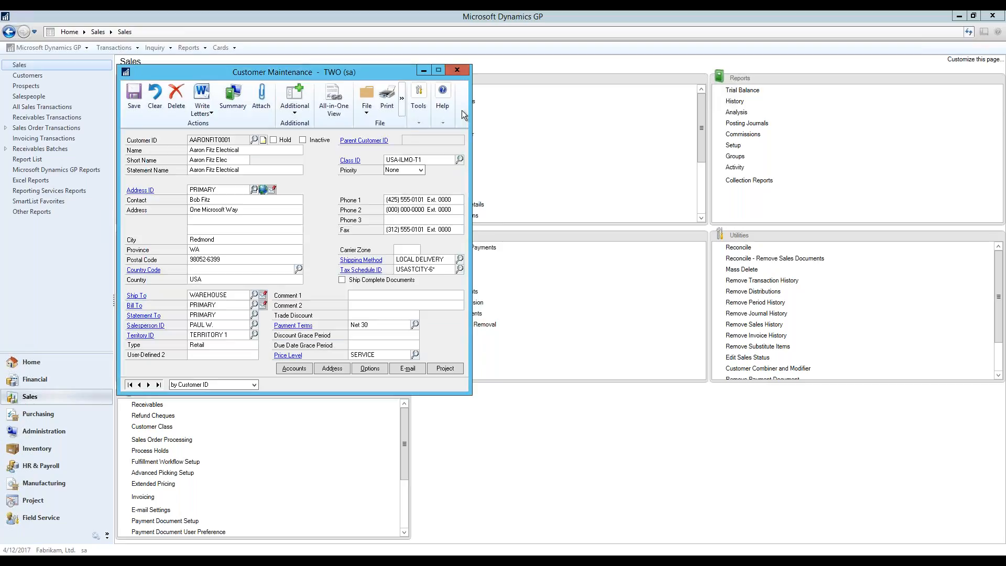
click(457, 70)
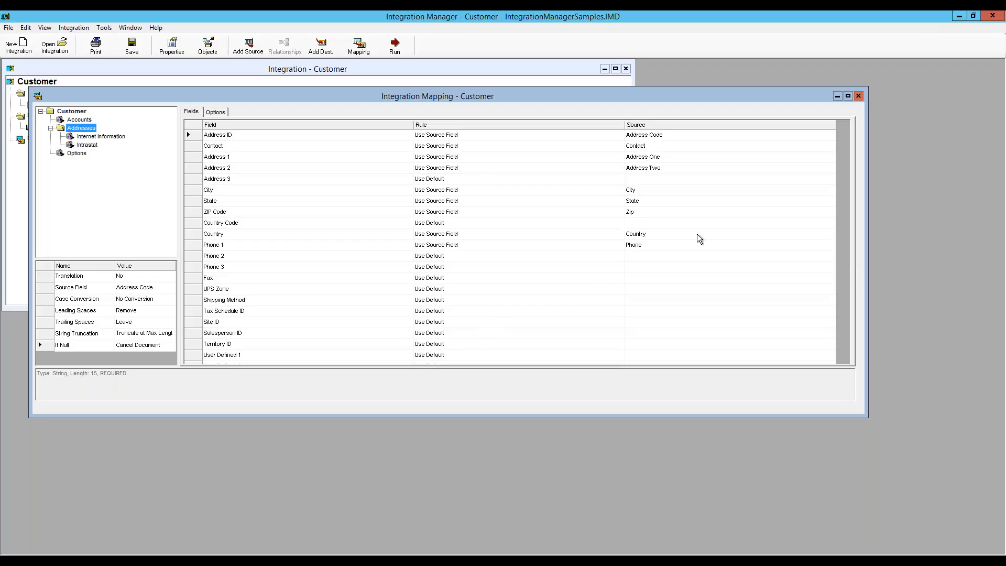
- Close the integration mapping, run the Customer integration, and review its progress messages
click(858, 97)
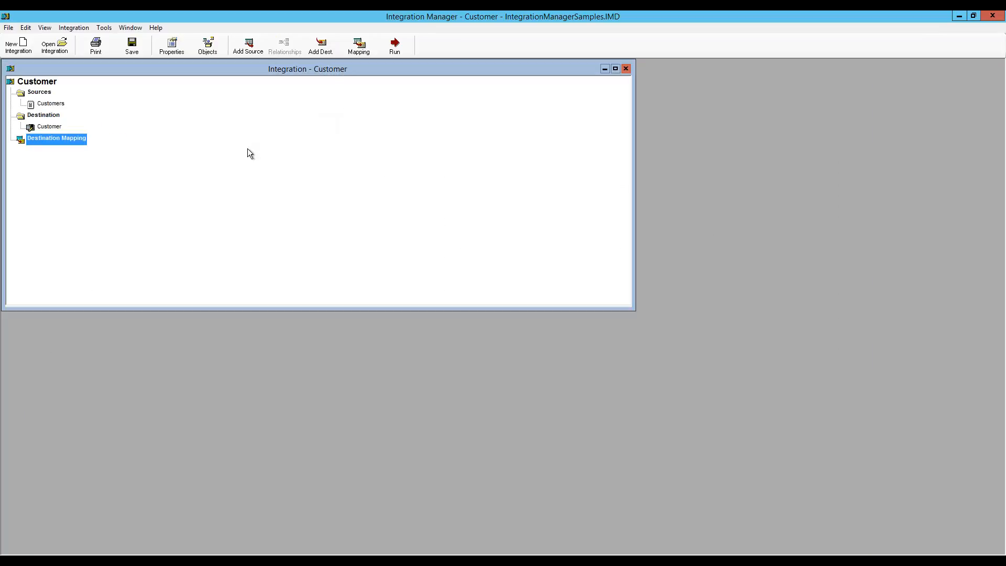
click(394, 47)
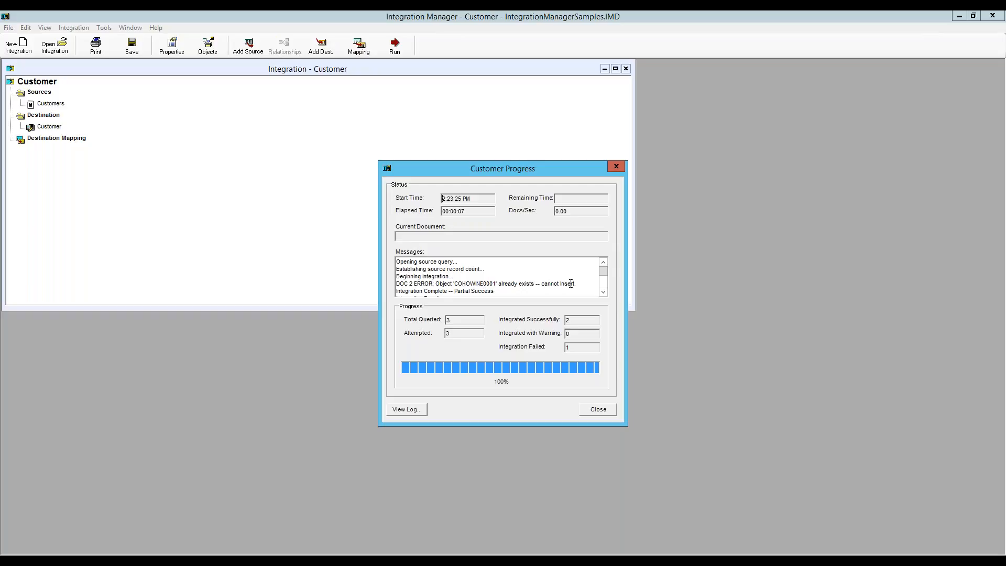
click(604, 292)
click(604, 292)
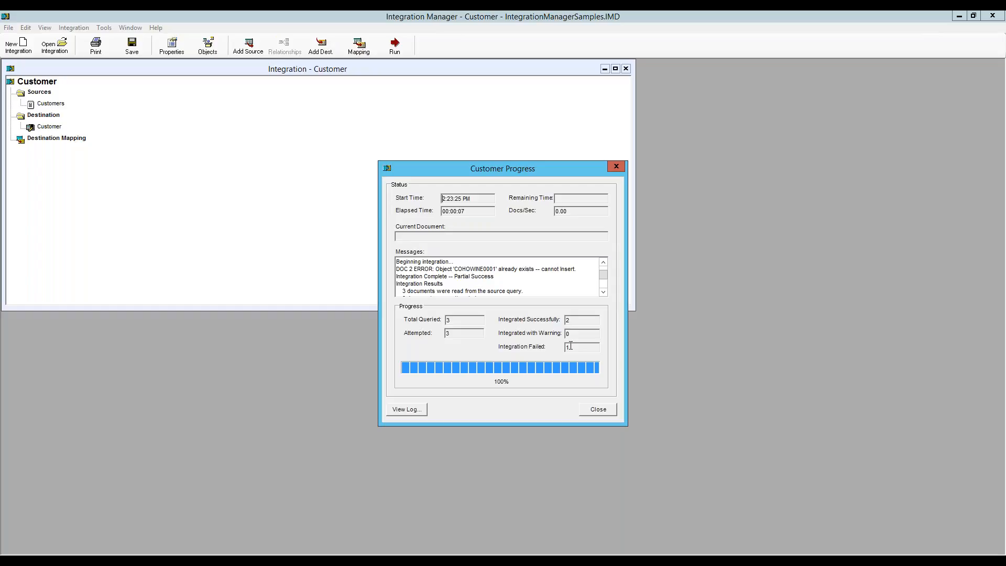
- Close the integration progress window, and examine the Coho Winery and Wingtip Toys customer IDs in the Customer workbook in Excel
click(598, 410)
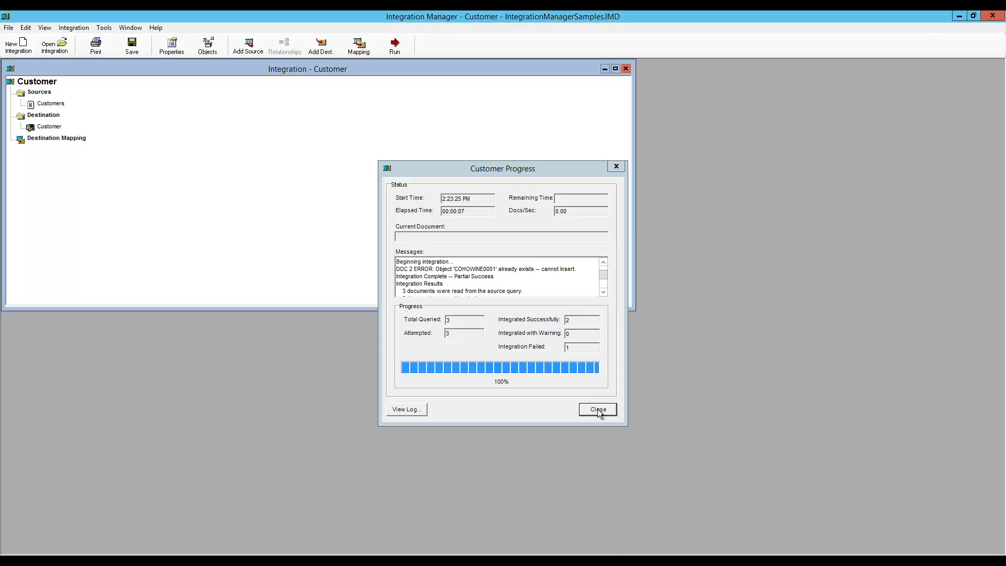
click(246, 559)
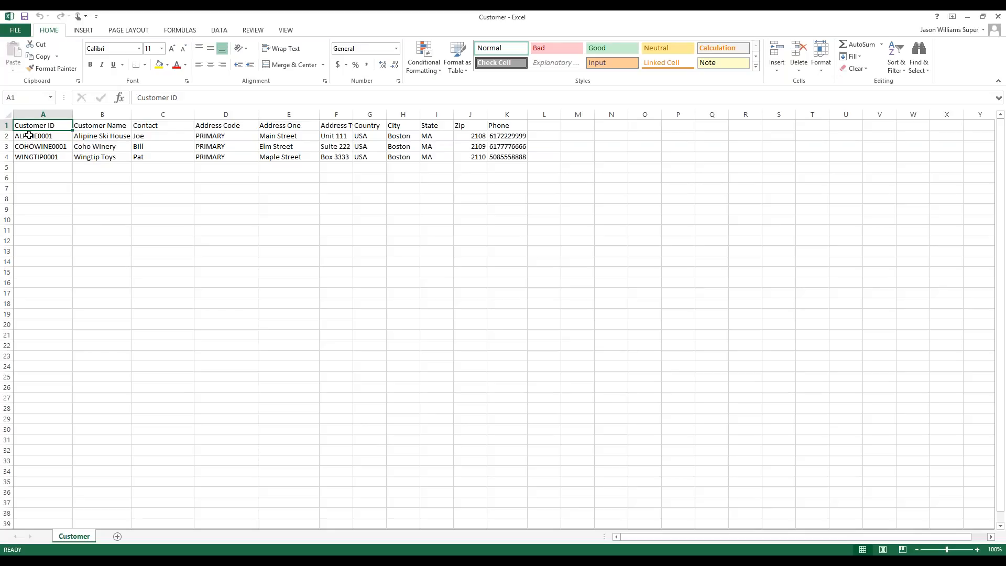
click(30, 147)
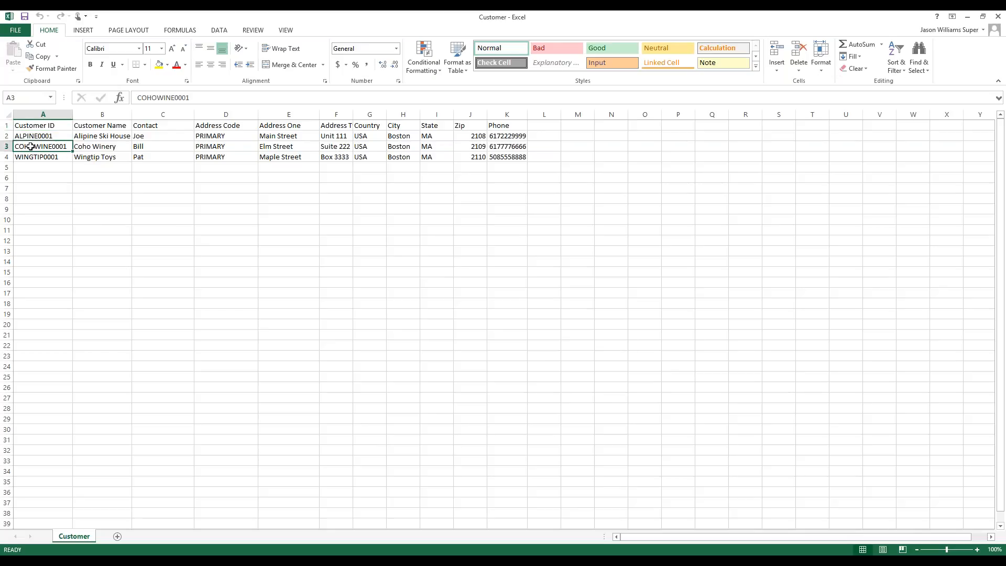
click(30, 158)
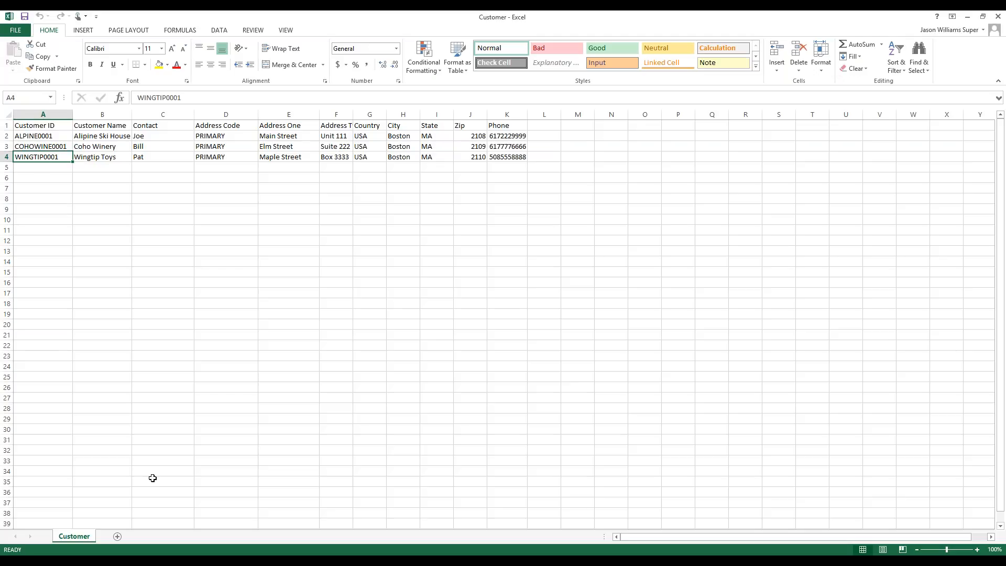
- Switch to Microsoft Dynamics GP, open the Alpine Ski House customer record, and compare it with the Customer workbook
click(166, 558)
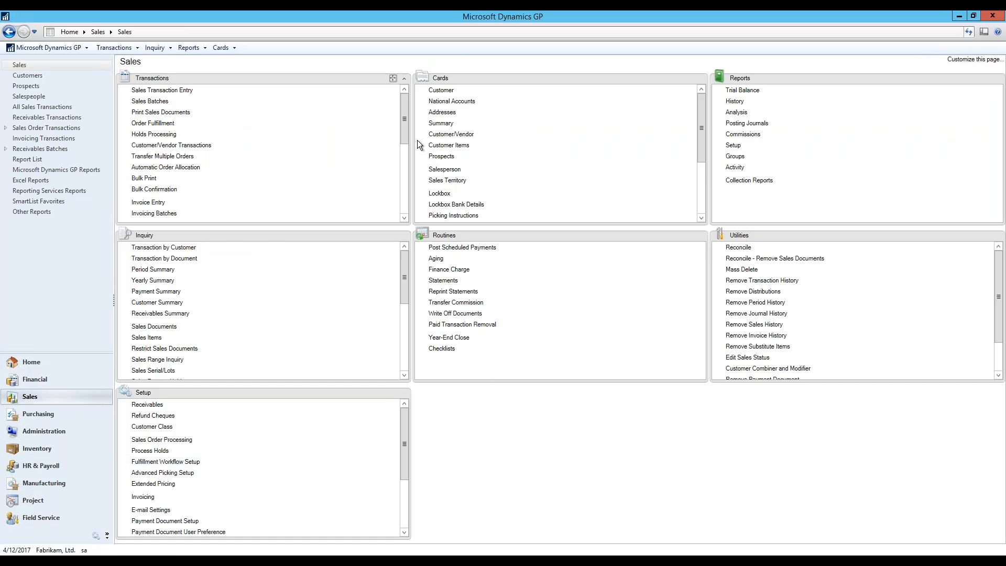
click(441, 90)
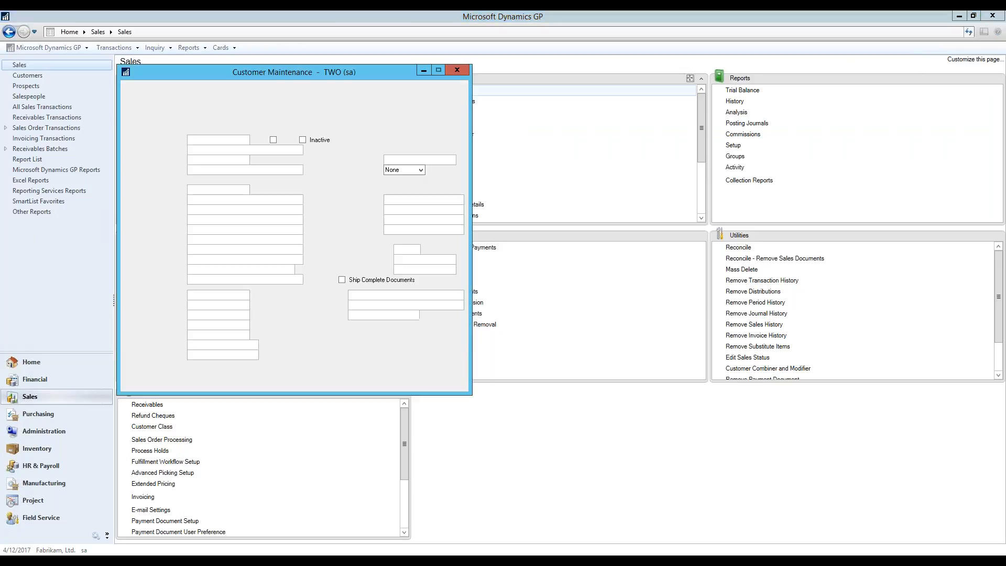
text(ALPINE0001)
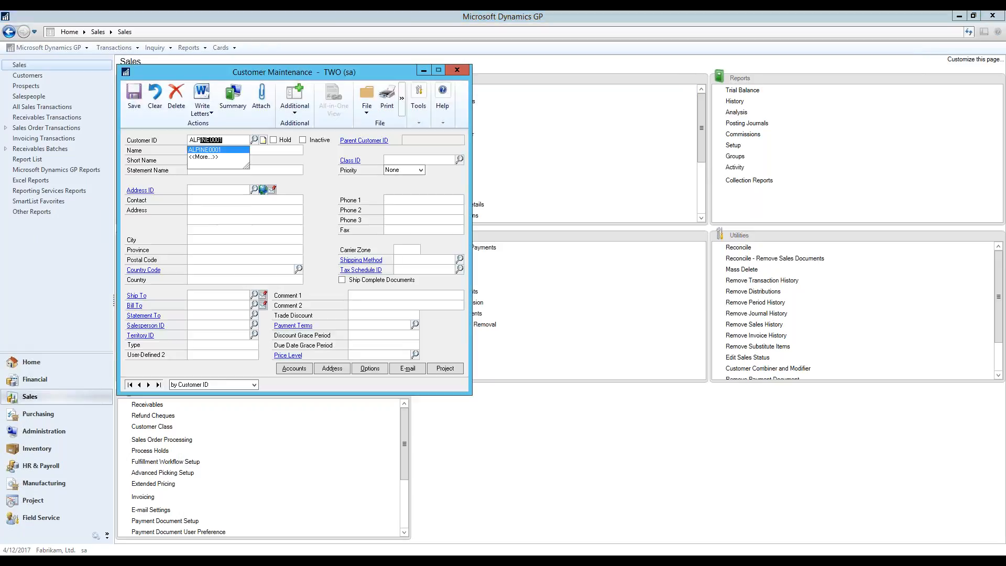
key(Tab)
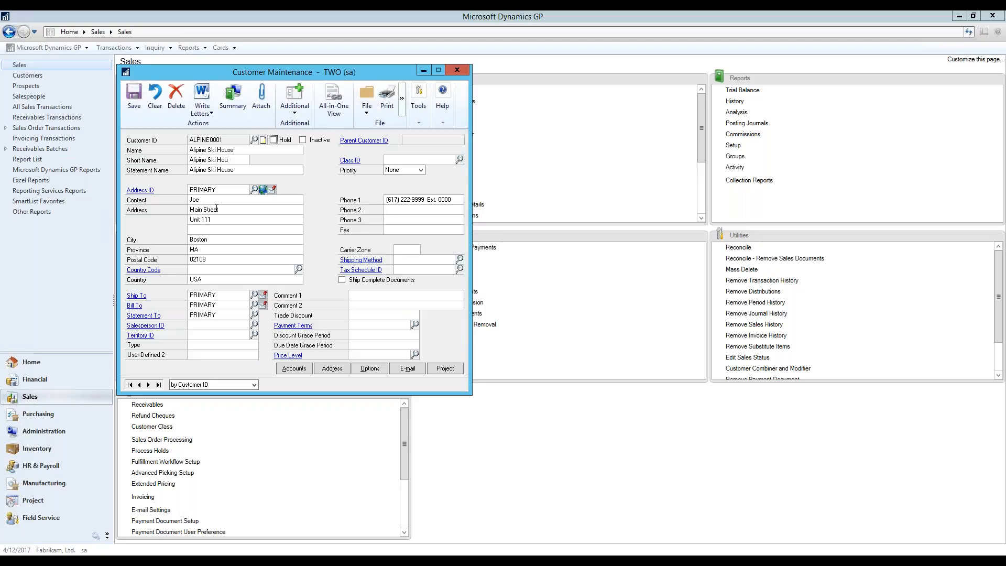
click(251, 561)
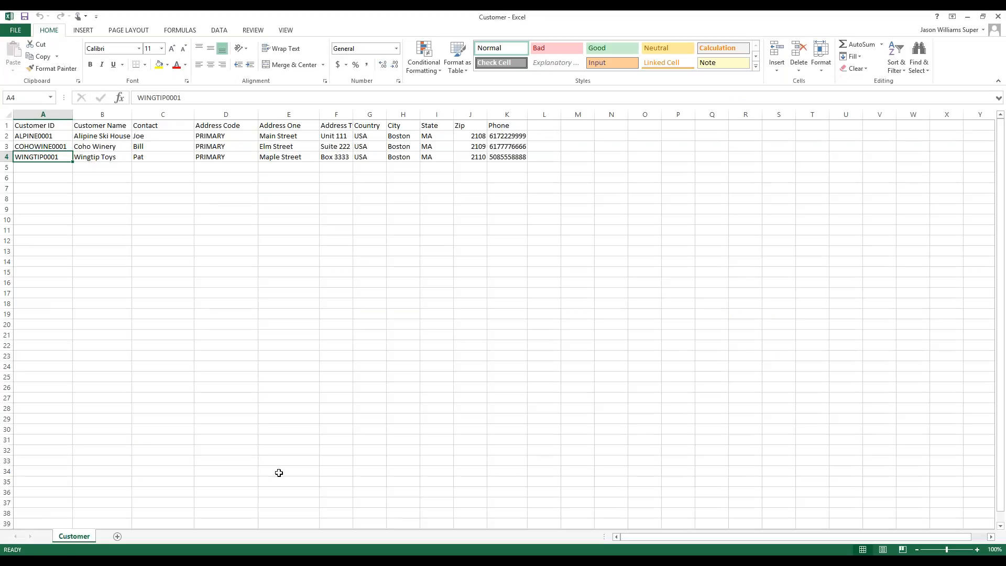
mouse_move(252, 562)
click(197, 524)
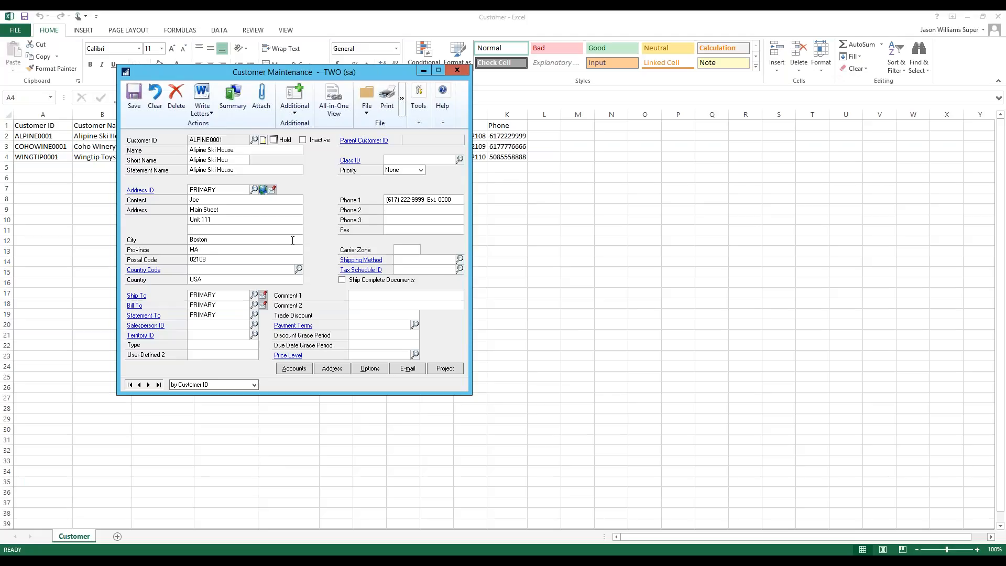
- View the Alpine Ski House account setup, and examine the settings and default accounts of customer class CAN-ONMBSK-T6
click(303, 368)
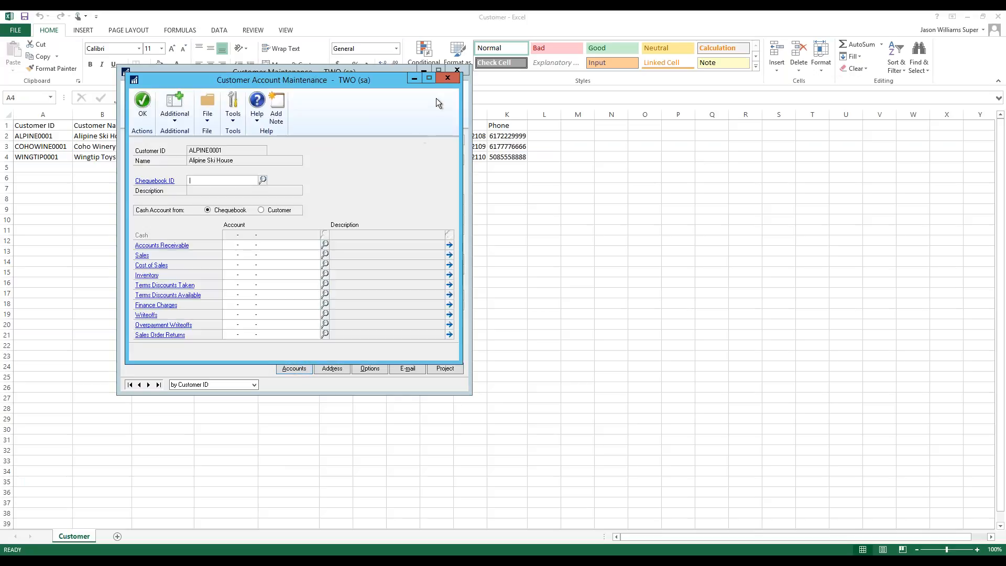
click(446, 78)
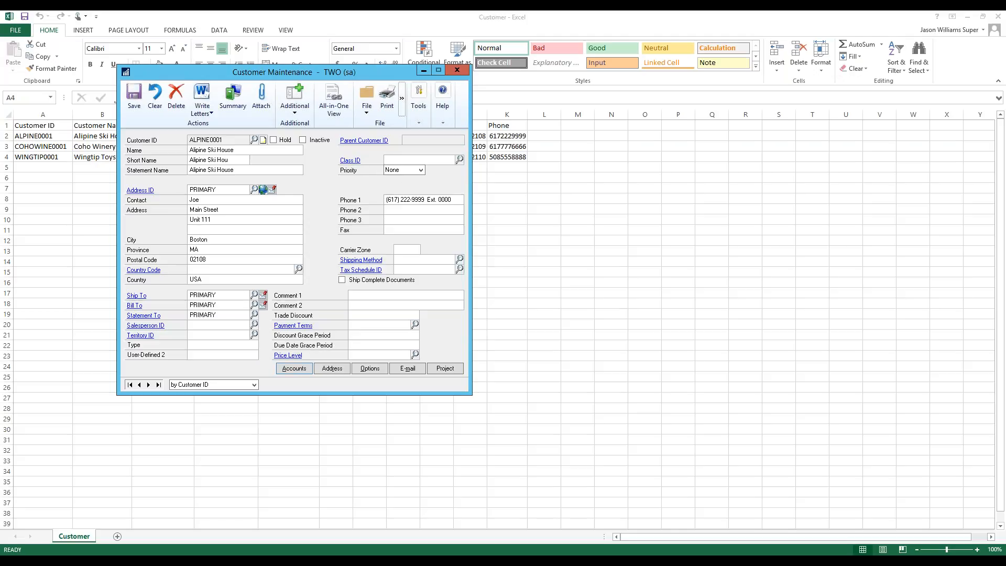
click(350, 161)
click(252, 152)
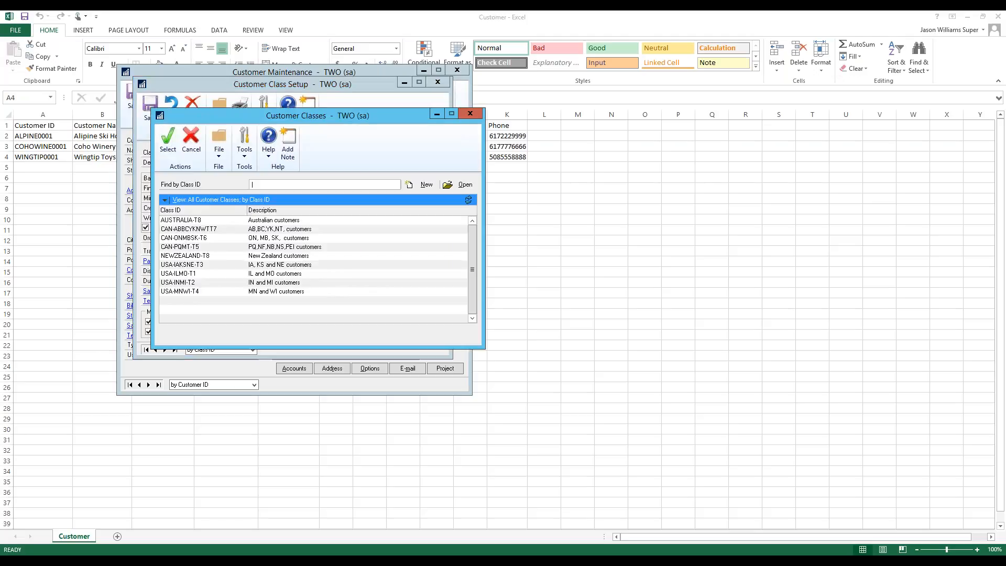
double_click(178, 242)
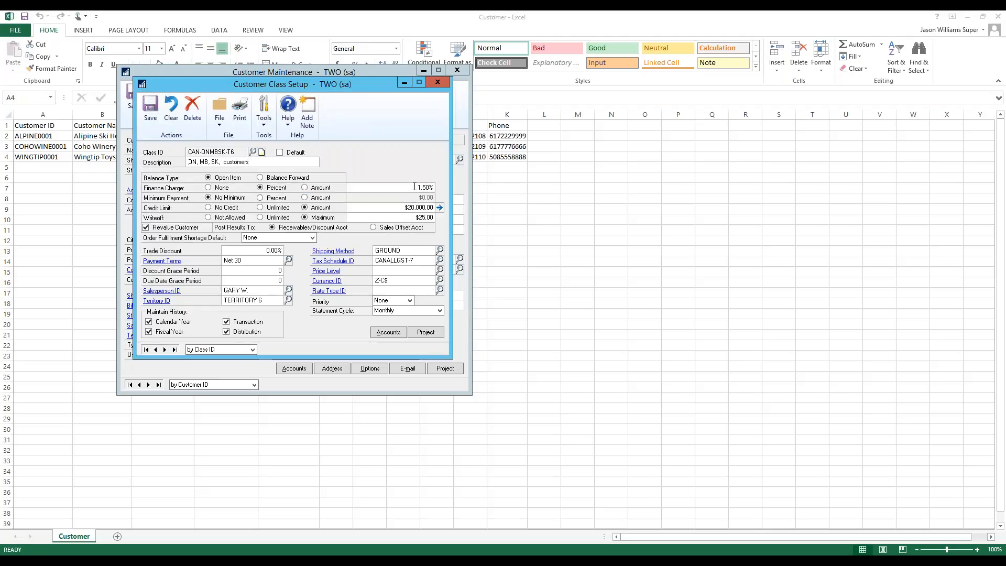
click(388, 333)
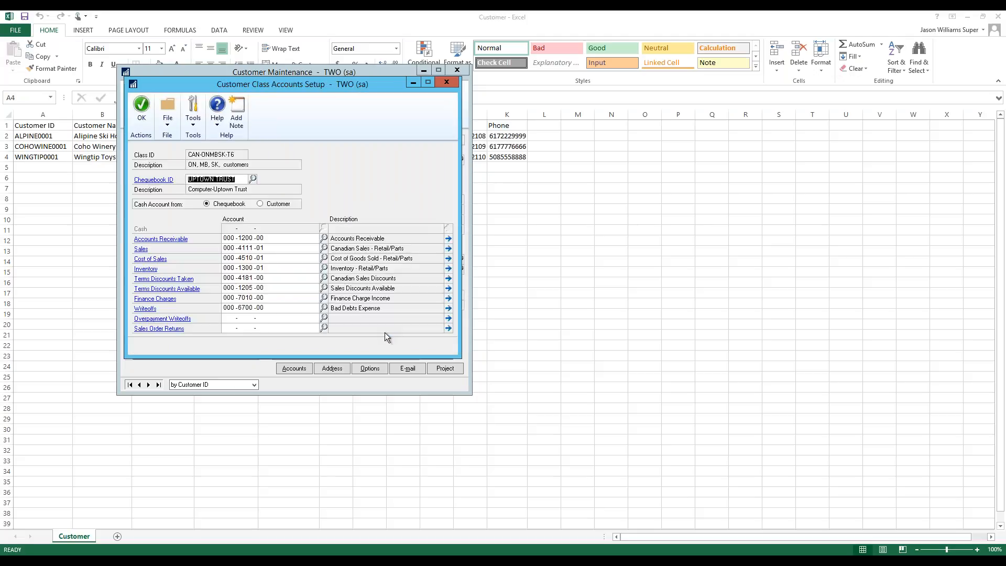
click(437, 82)
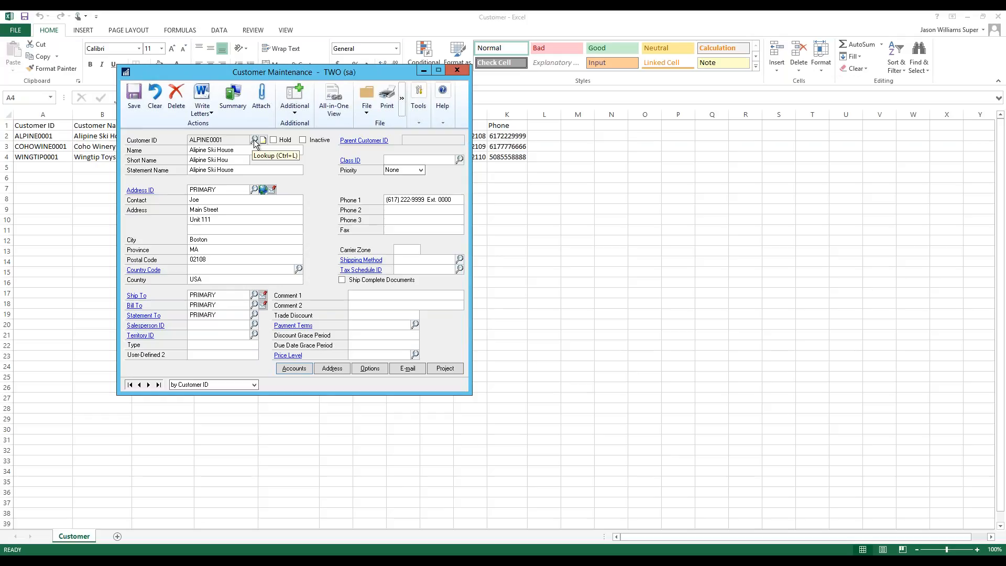
- Delete the Alpine Ski House customer record, and open the Wingtip Toys record beside the Customer worksheet data
click(176, 98)
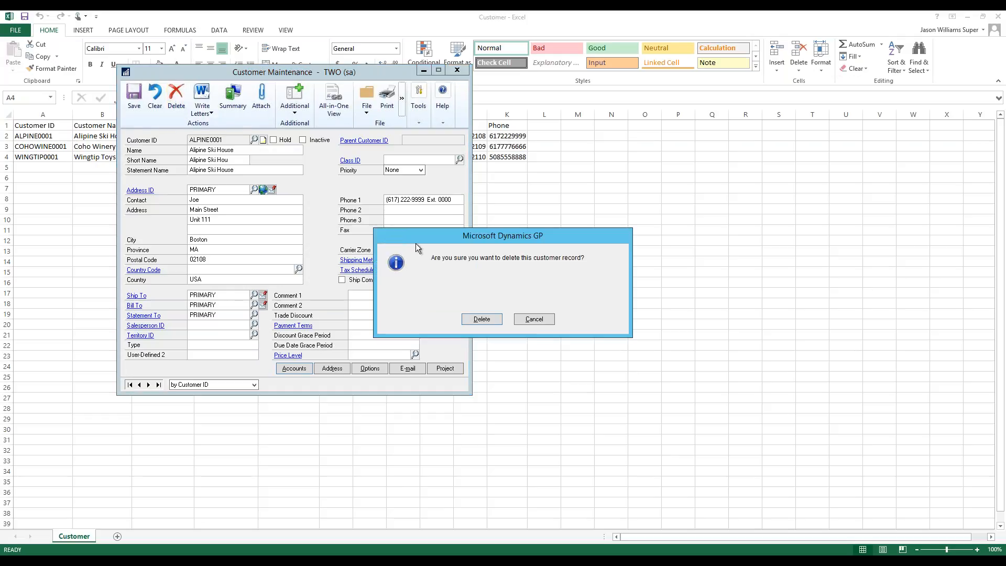
click(481, 319)
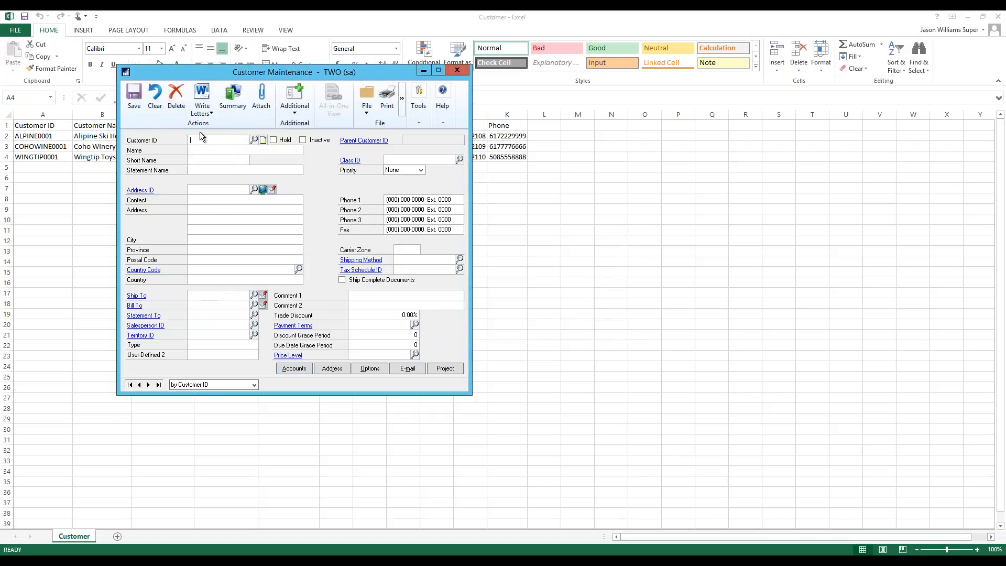
text(WING)
key(Down)
key(Tab)
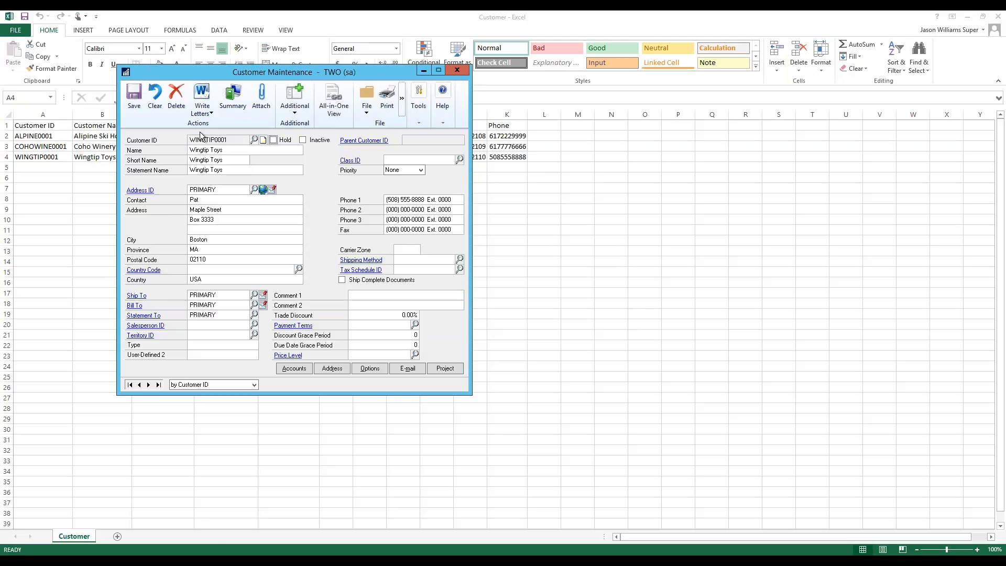
drag(277, 72, 712, 55)
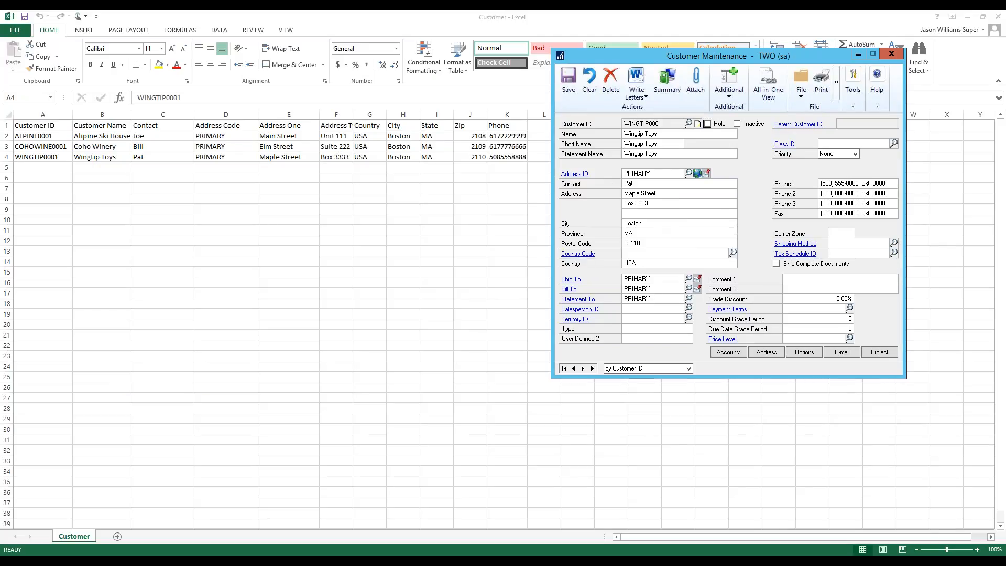
- View the Wingtip Toys customer options, and delete the Wingtip Toys customer record
click(804, 353)
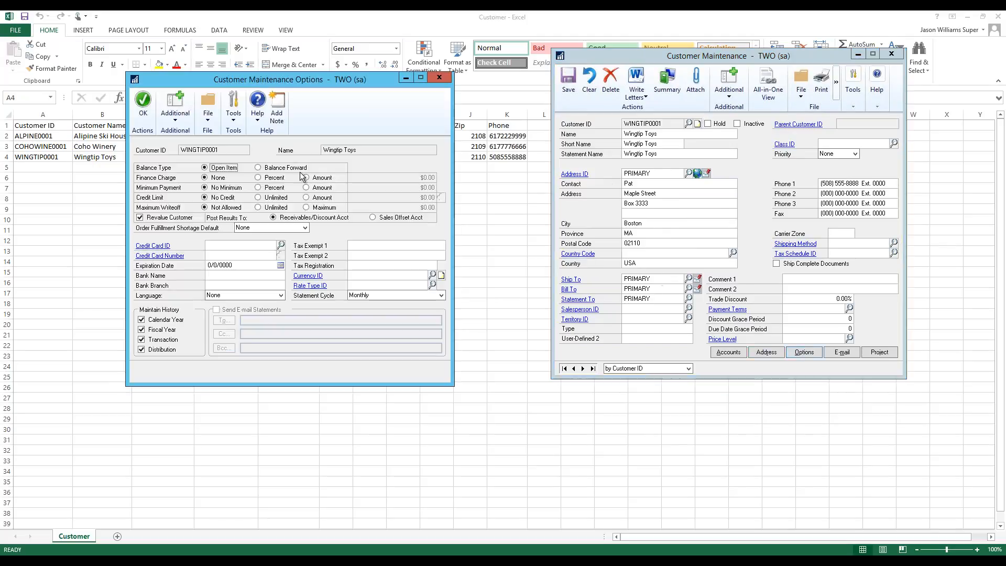
click(439, 78)
click(611, 79)
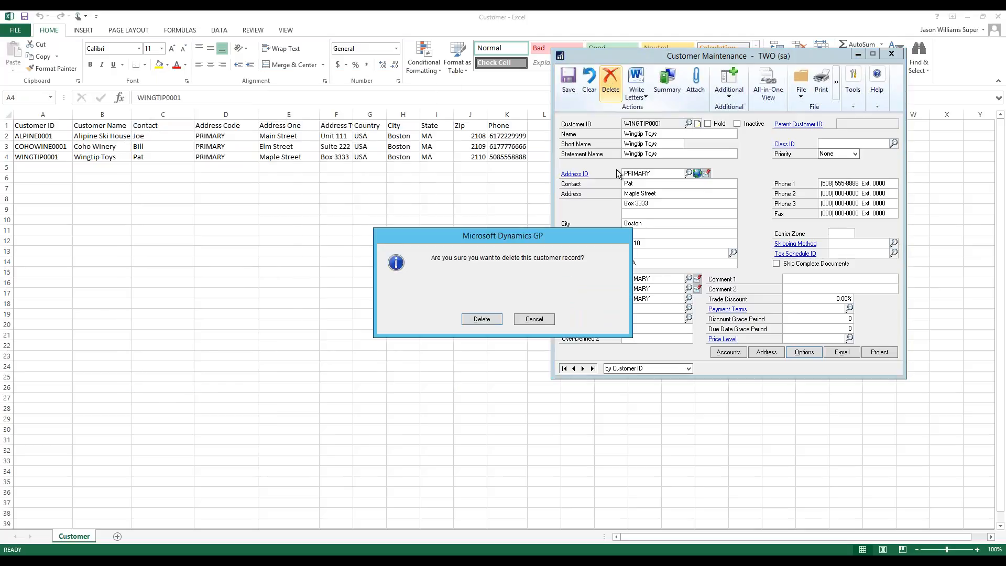
click(484, 318)
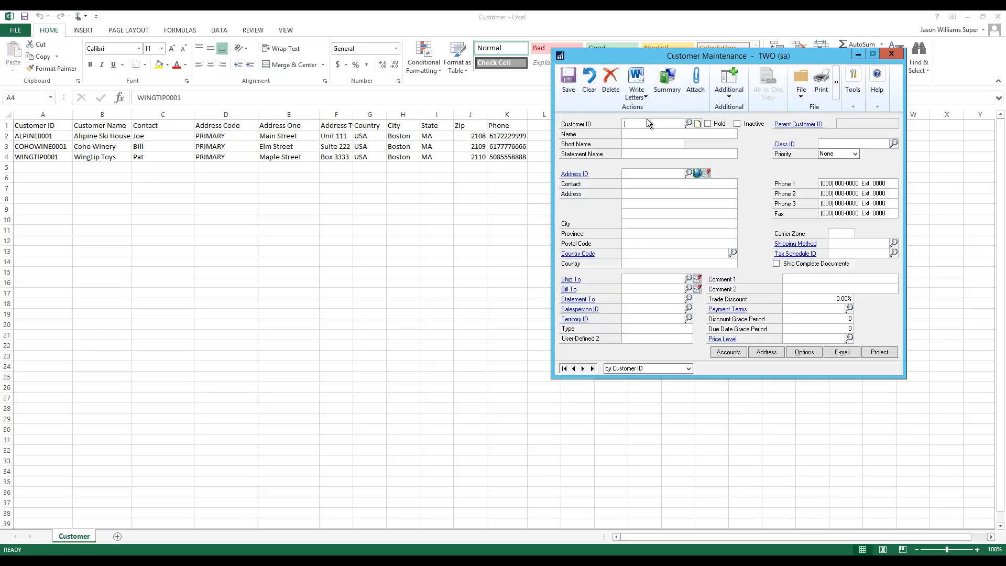
- Open the existing Coho Winery customer record for review, and close Customer Maintenance
text(CO)
key(Down)
key(Tab)
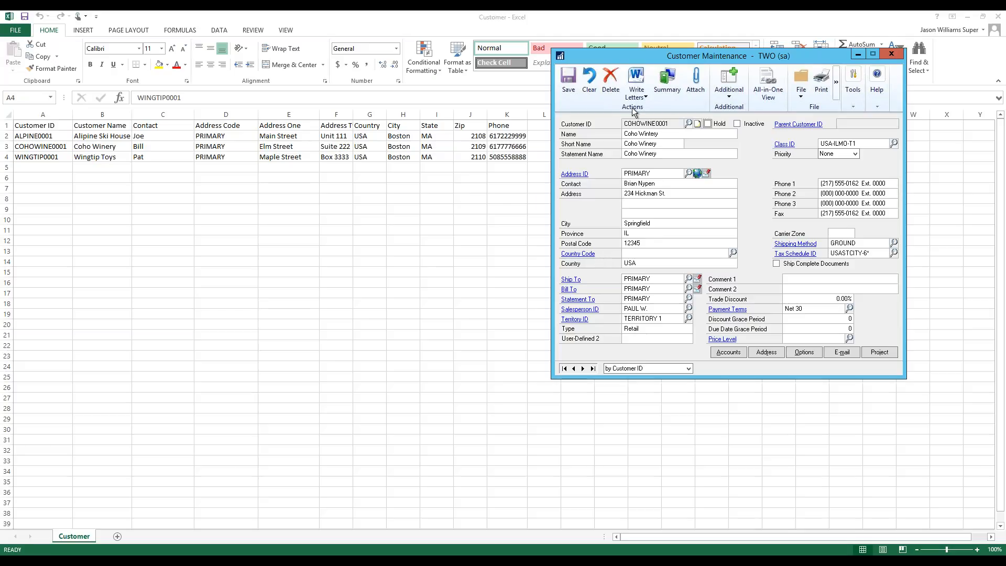
click(893, 56)
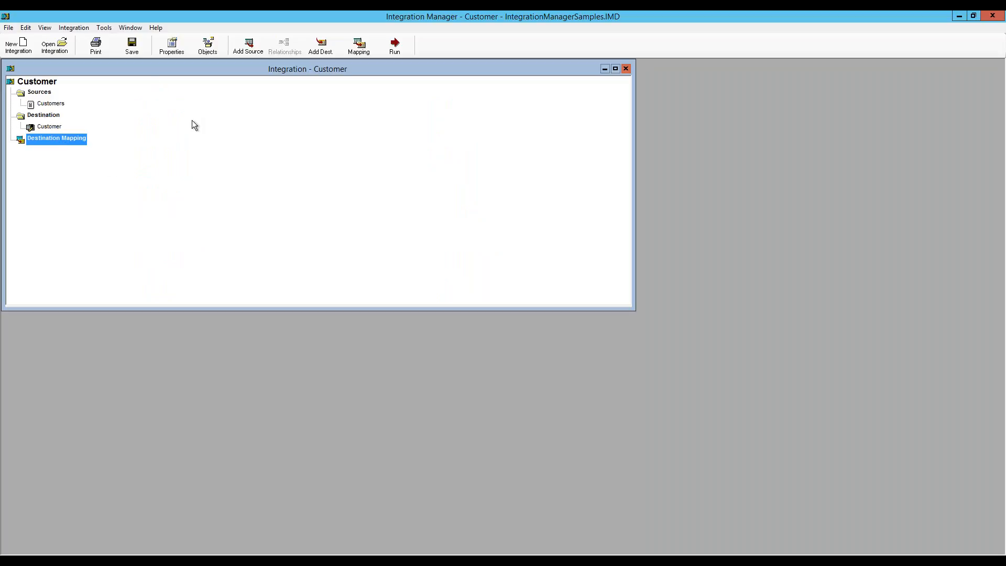
- In Integration Manager, view the general properties of the Customer integration and close them without changes
click(174, 51)
drag(179, 70, 344, 113)
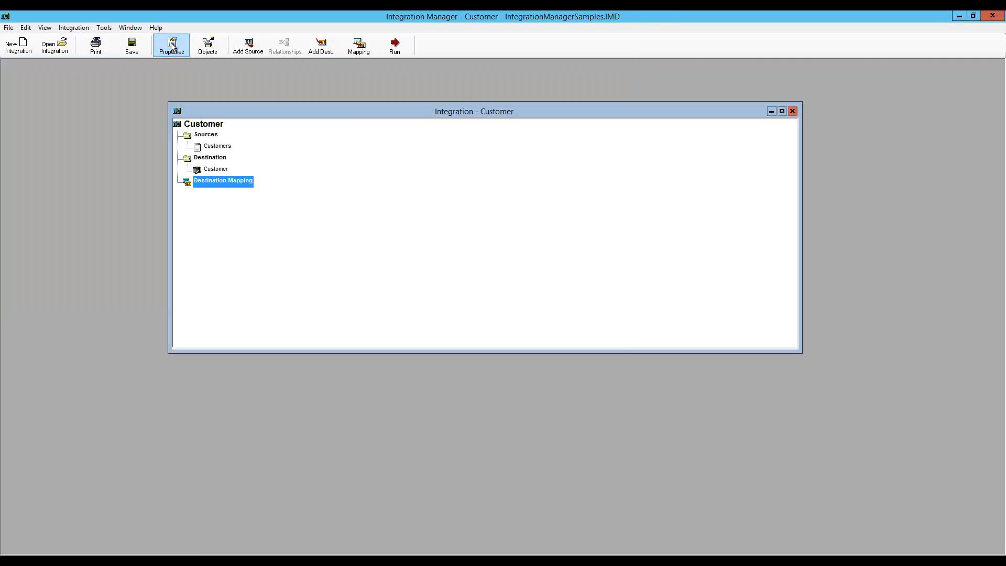
click(206, 134)
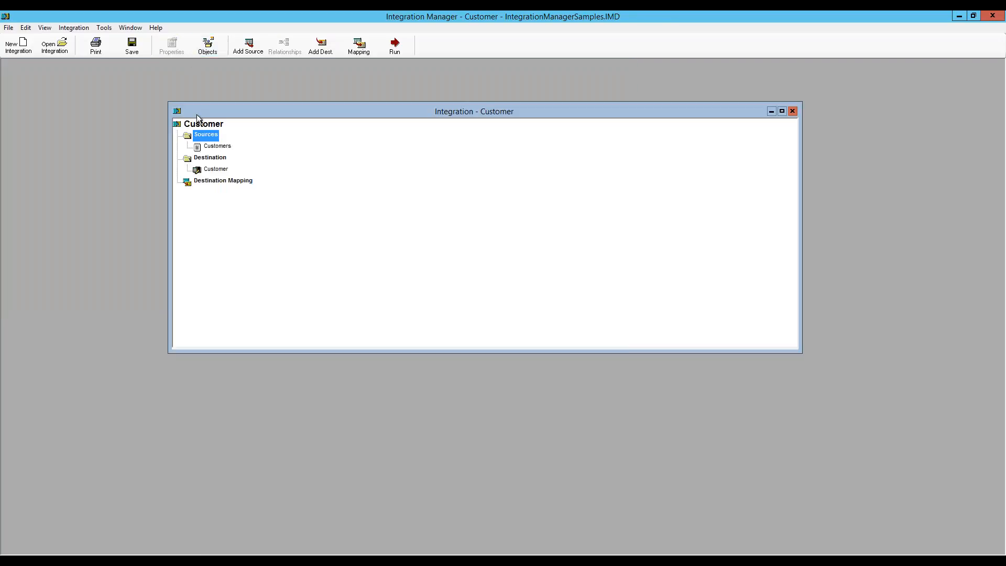
click(200, 123)
click(172, 46)
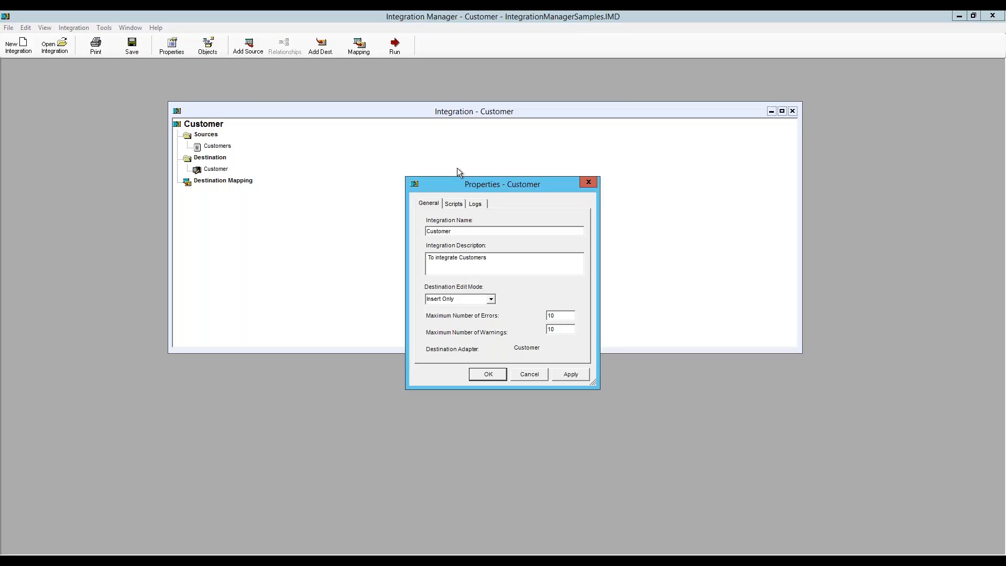
click(541, 373)
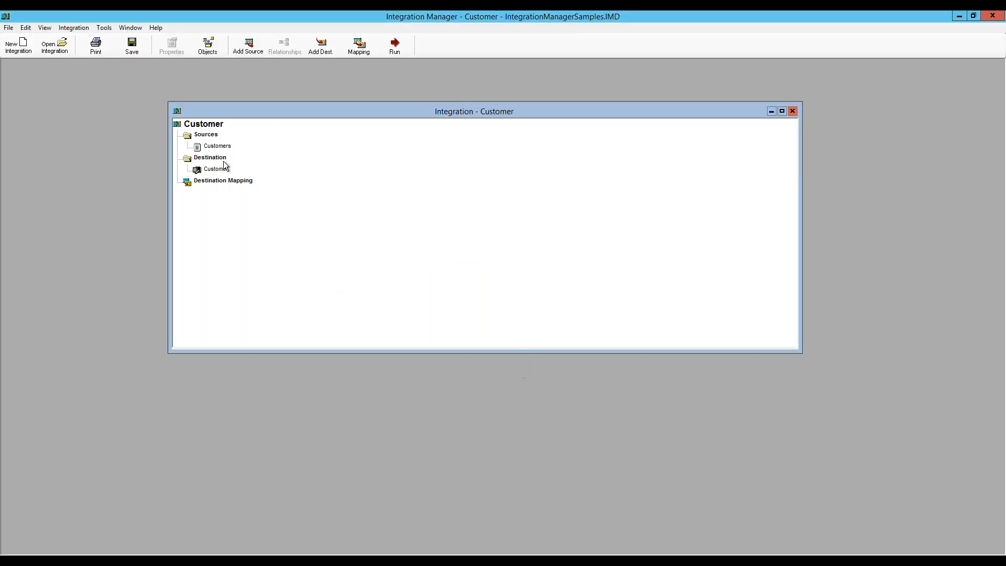
- Try the Insert and Update destination edit mode in the Customer integration's properties, and cancel the change
click(199, 125)
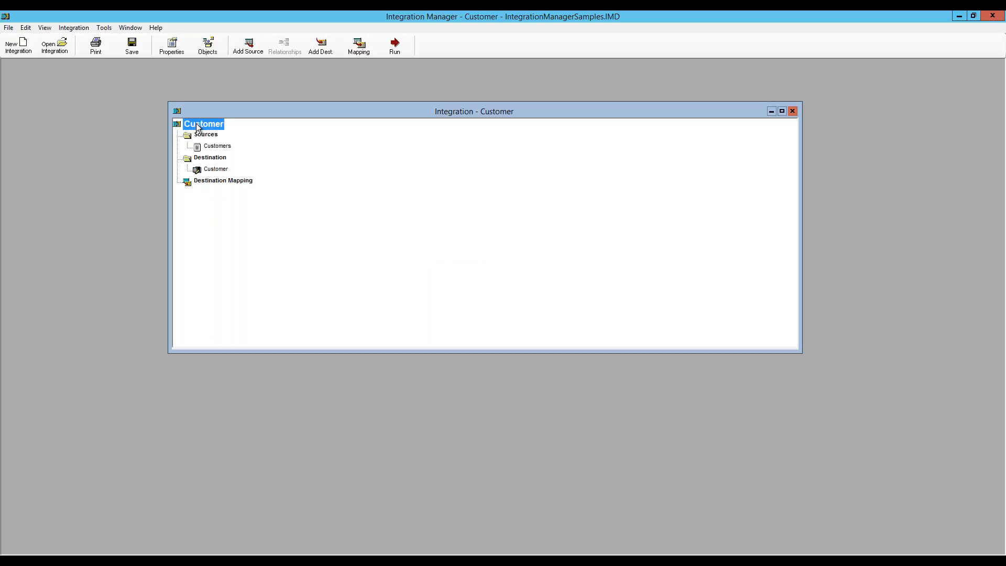
click(173, 46)
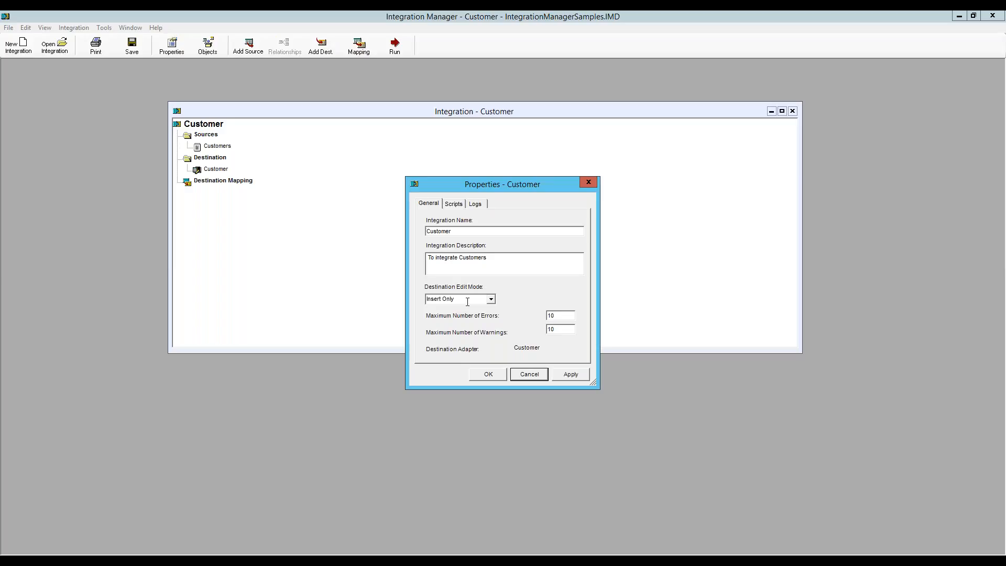
click(467, 300)
click(491, 299)
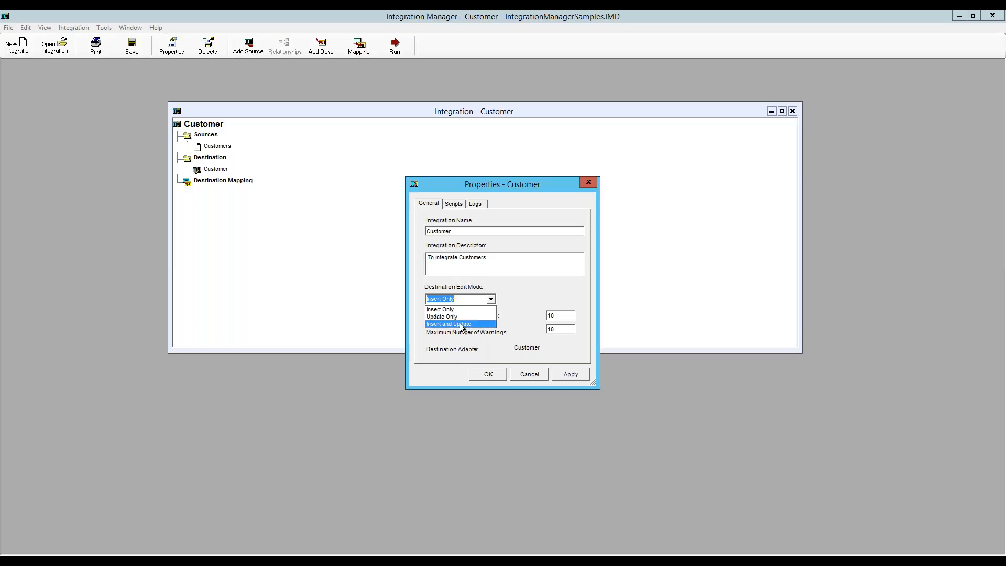
click(461, 324)
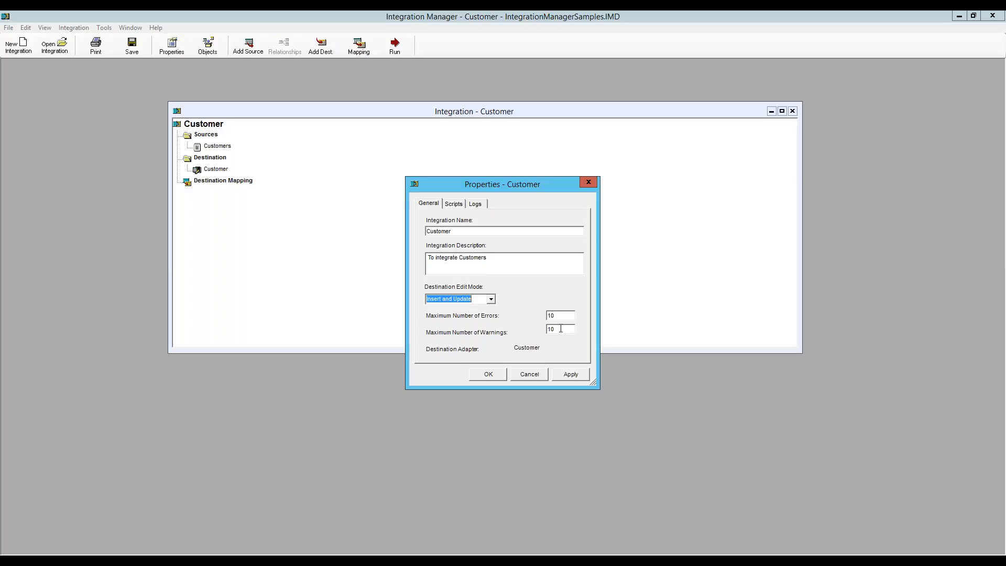
click(540, 375)
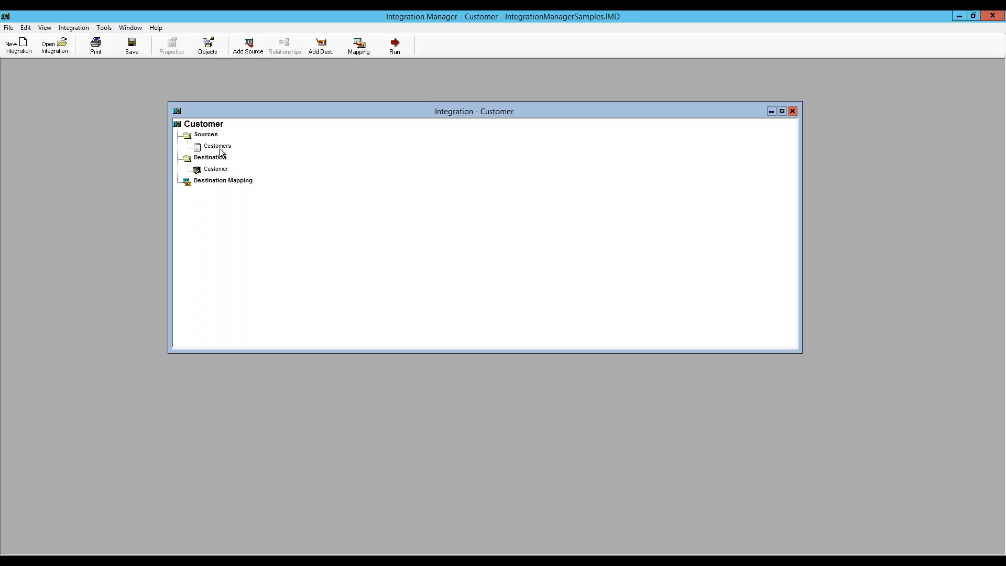
- In the Customer integration's destination mapping, set the Class ID rule to Use Constant with the value CAN-ONMBSK-T6, and close the mapping
double_click(216, 180)
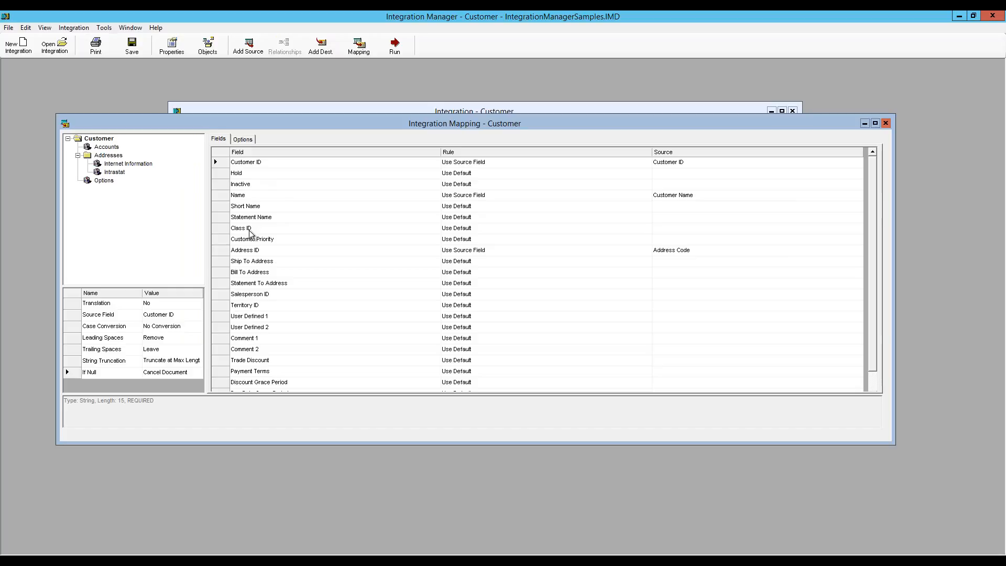
click(460, 231)
click(460, 231)
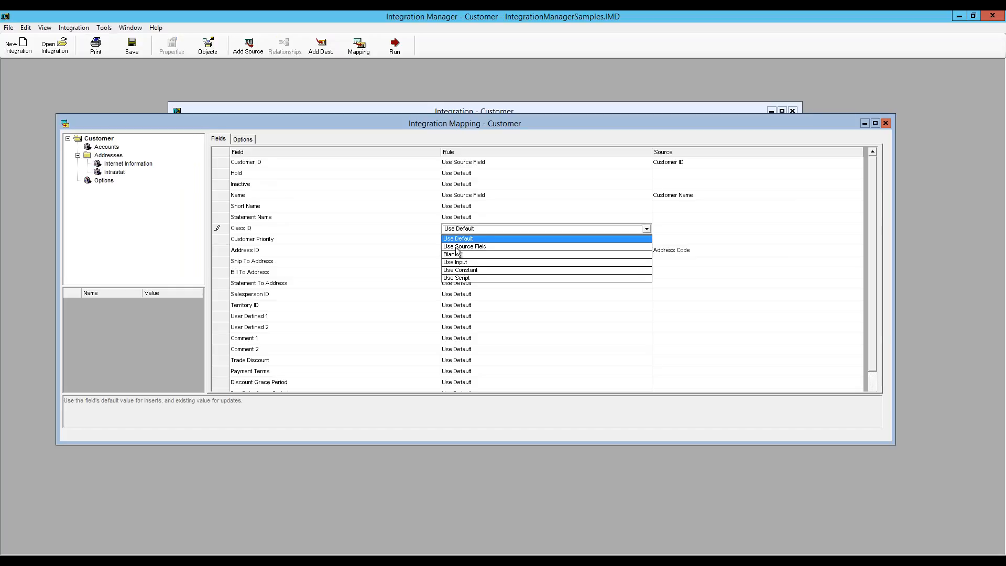
click(457, 271)
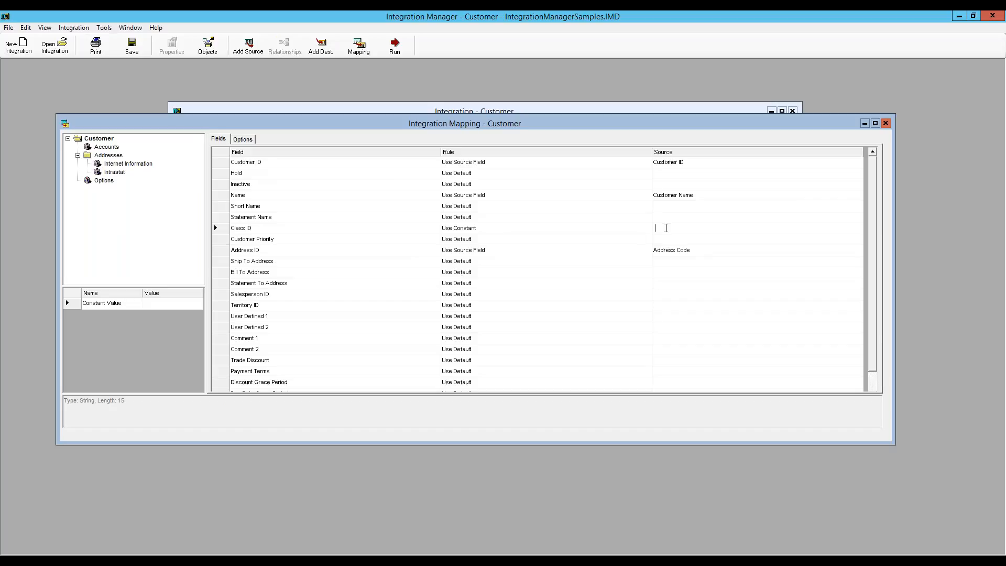
text(CAN-ONMBSK-T6)
click(886, 124)
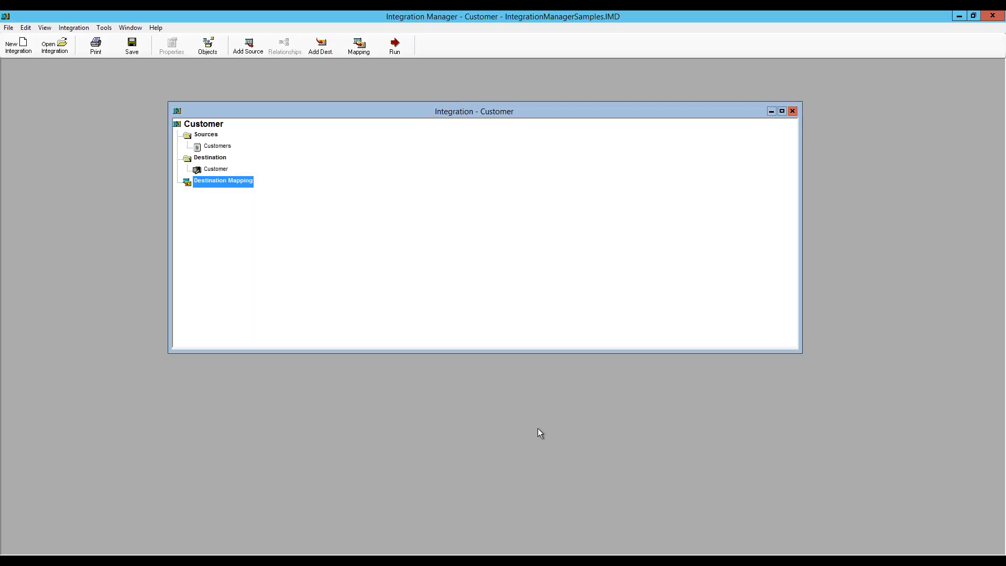
- Open Customer Maintenance in Dynamics GP, and try to run the Customer integration from Integration Manager
click(139, 555)
click(441, 91)
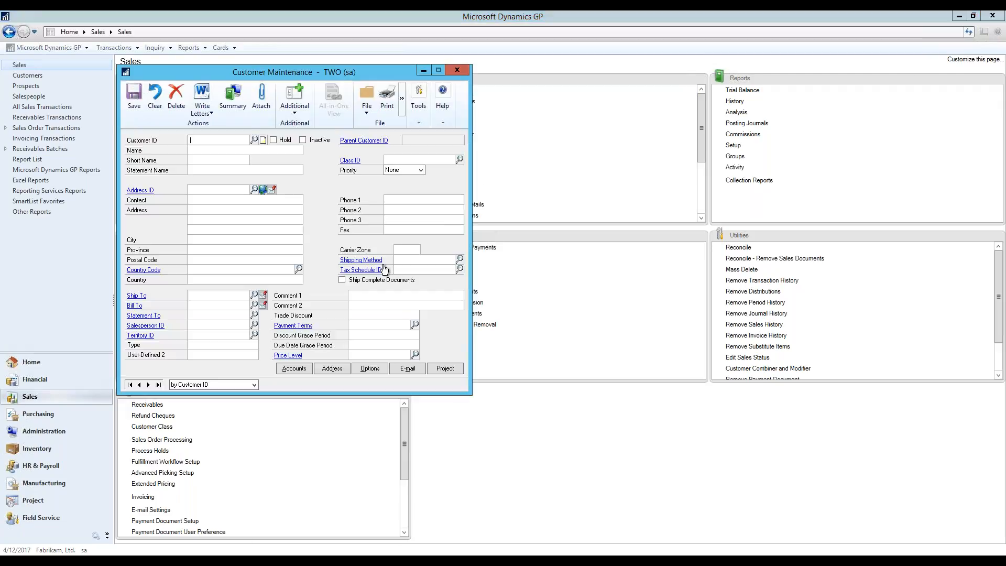
click(242, 557)
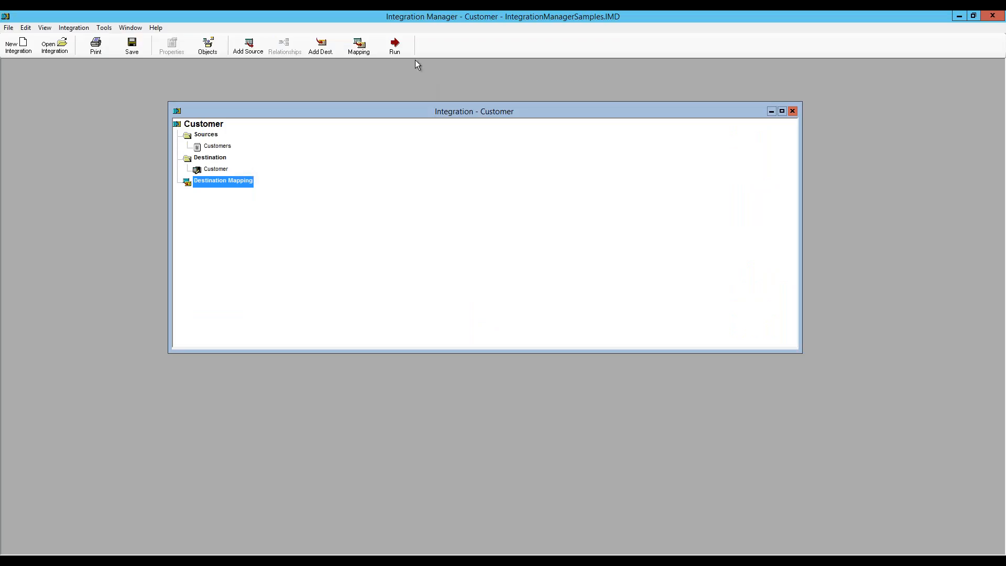
click(406, 50)
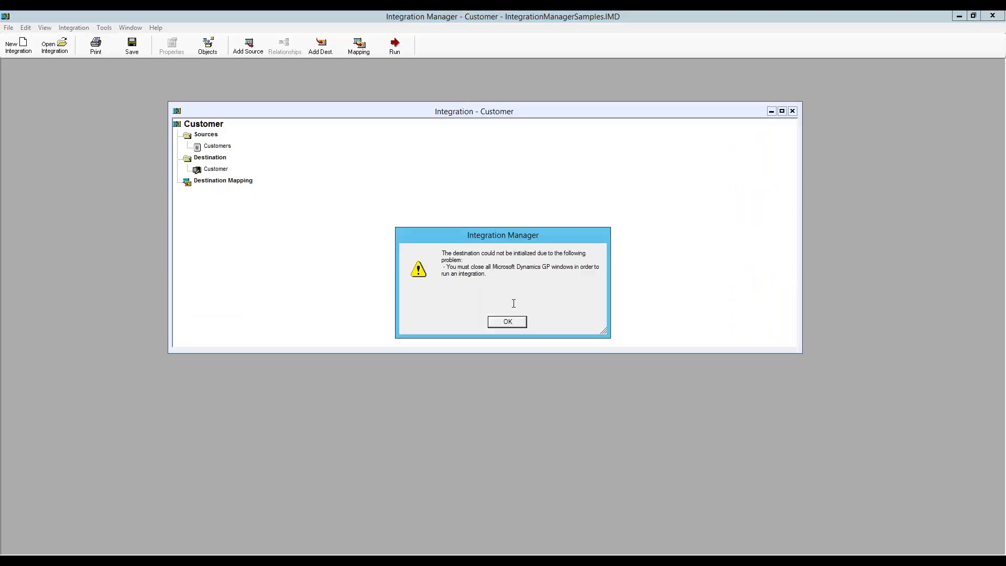
click(505, 324)
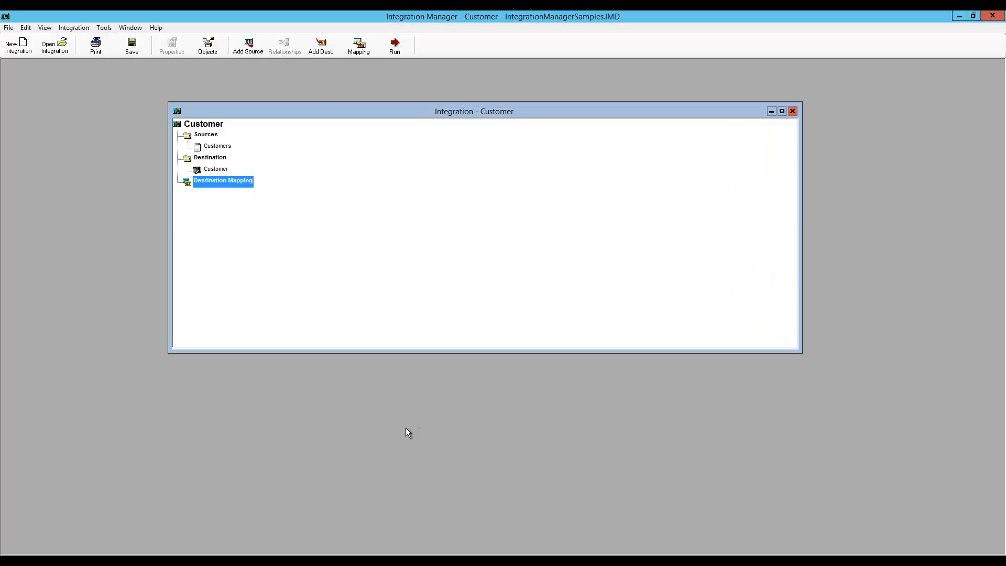
- Close Customer Maintenance in Dynamics GP, and run the Customer integration, reviewing its progress messages before closing them
mouse_move(237, 554)
click(184, 538)
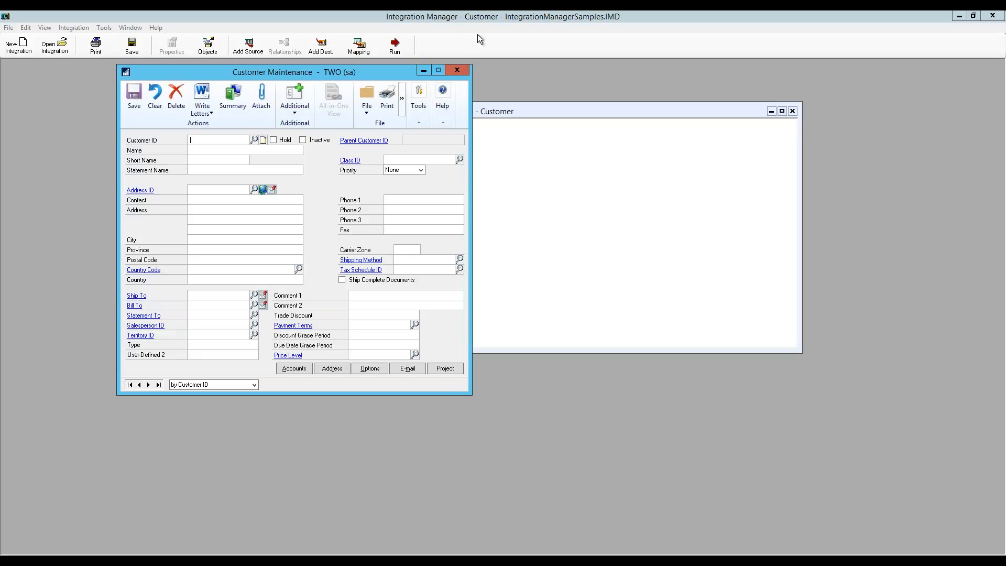
click(457, 70)
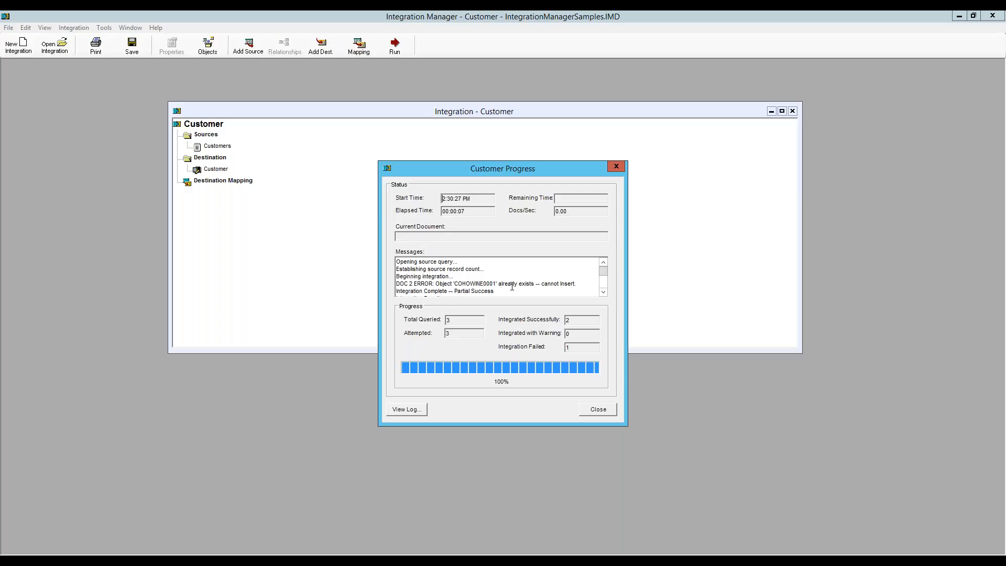
click(604, 292)
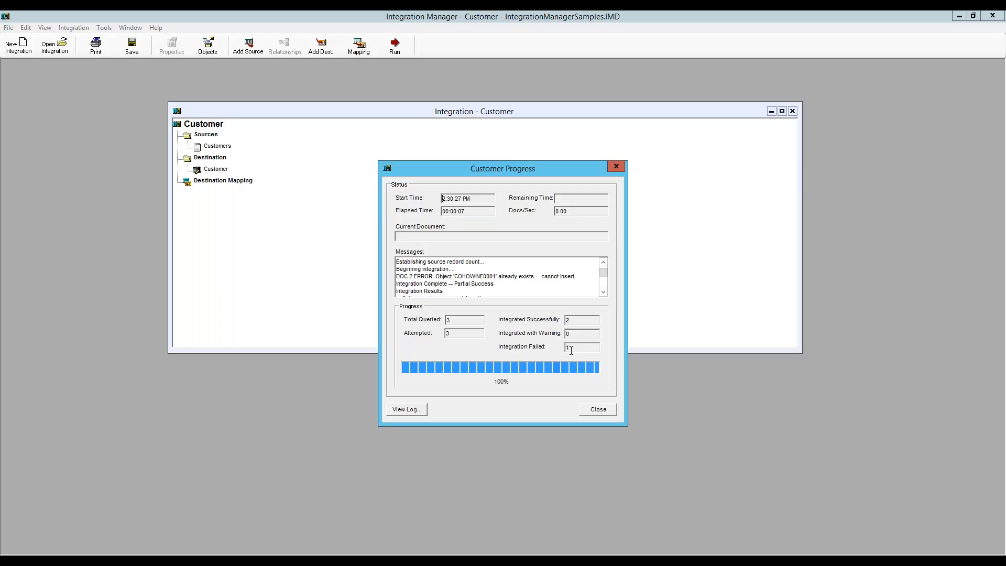
click(598, 410)
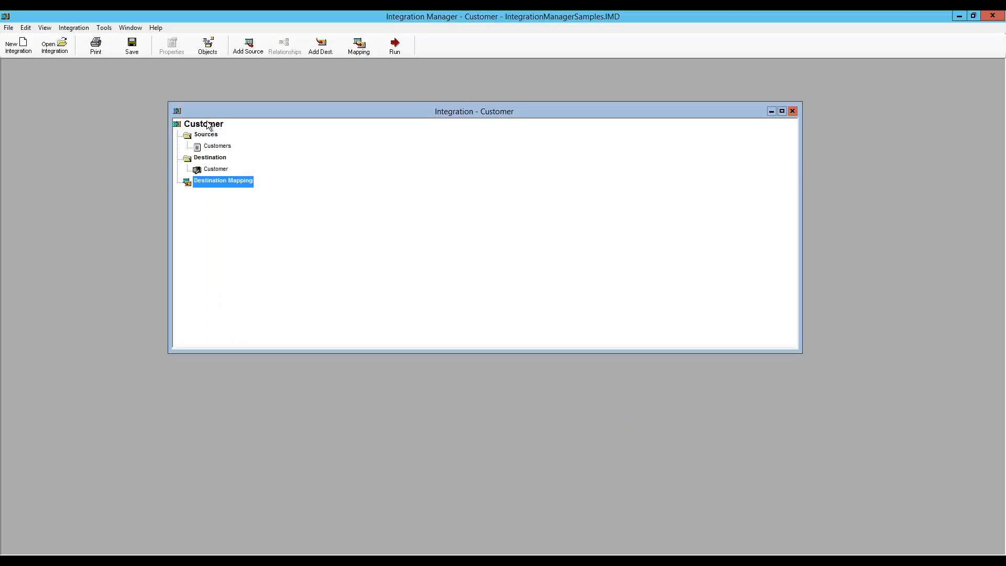
- Set the Customer integration's destination edit mode to Insert and Update, and run the integration again
click(208, 125)
click(180, 51)
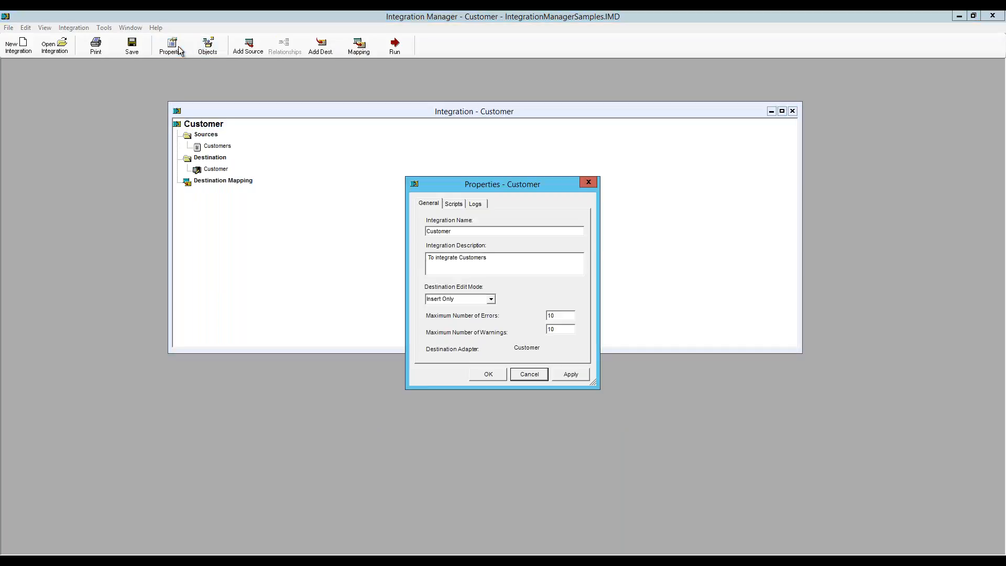
click(491, 299)
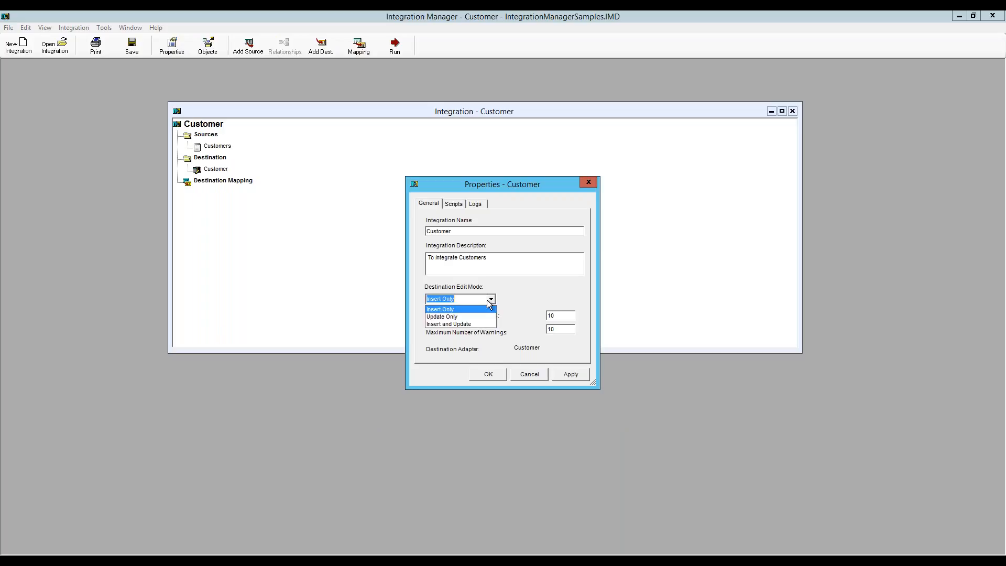
click(449, 324)
click(577, 379)
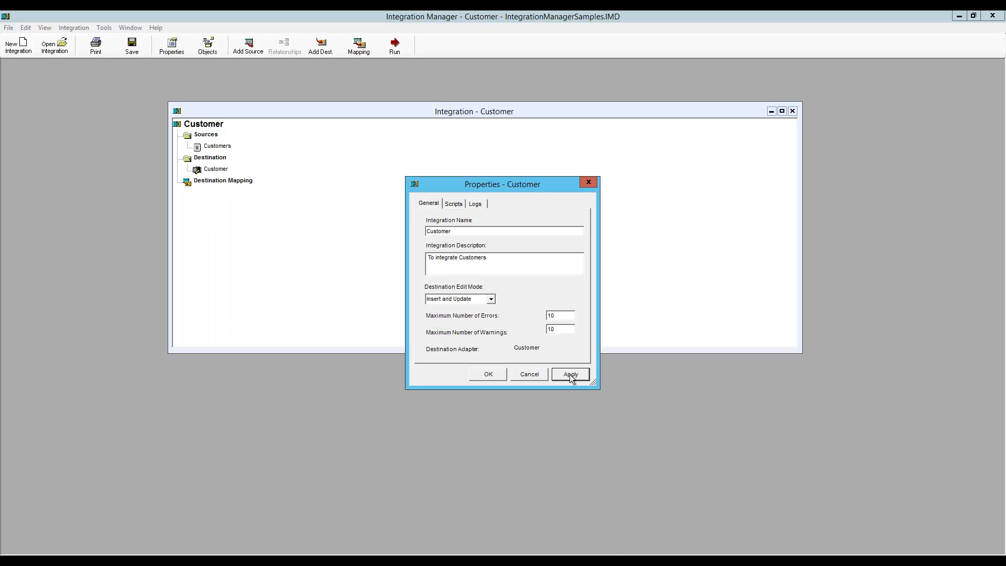
click(488, 374)
click(394, 46)
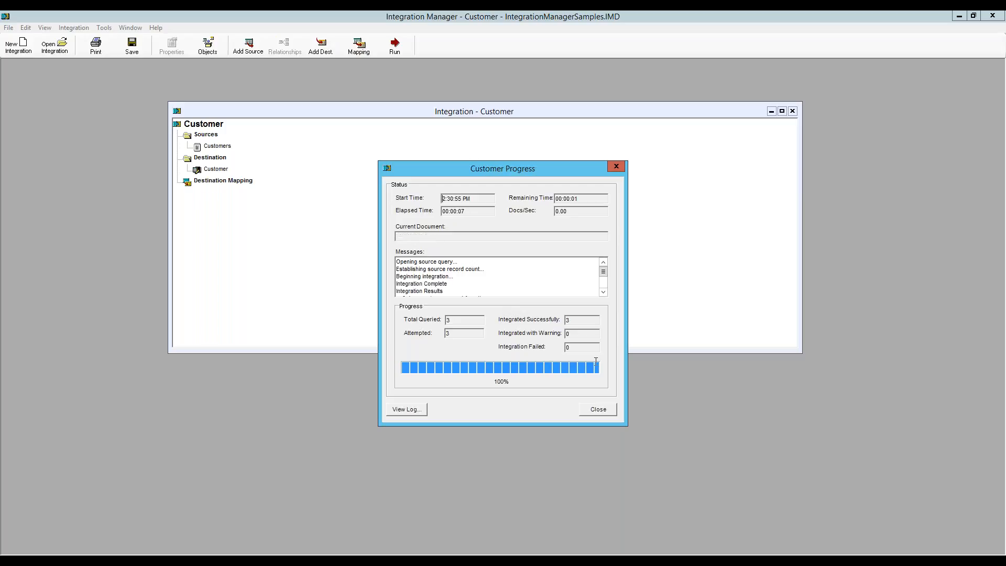
click(605, 411)
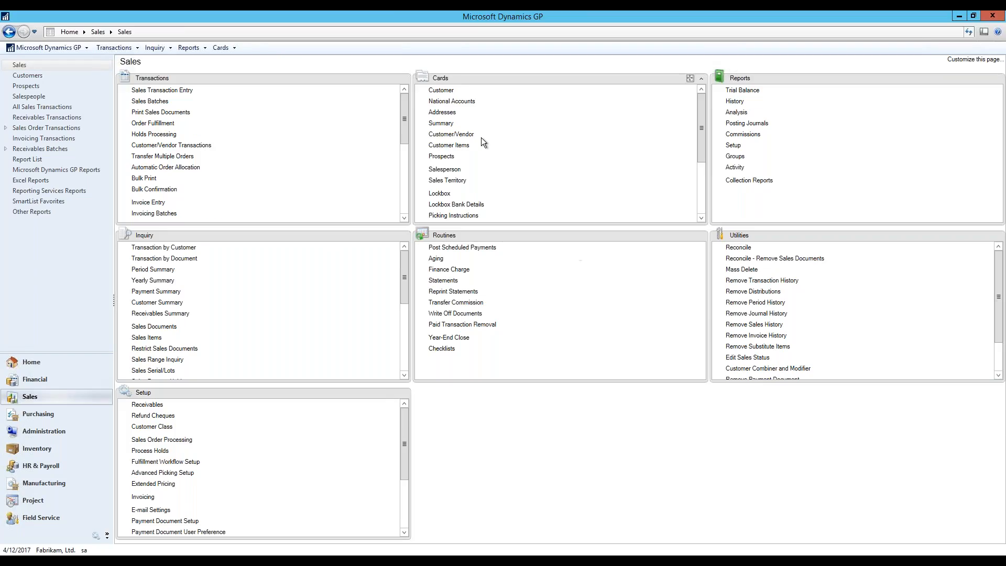
- In Dynamics GP, open the Coho Winery record in Customer Maintenance to check its class
click(440, 90)
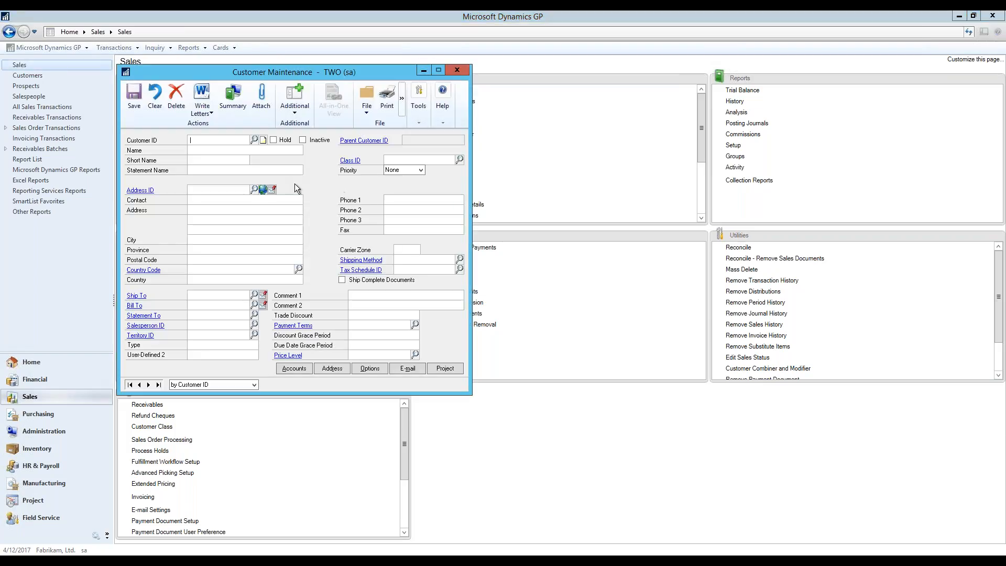
text(CO)
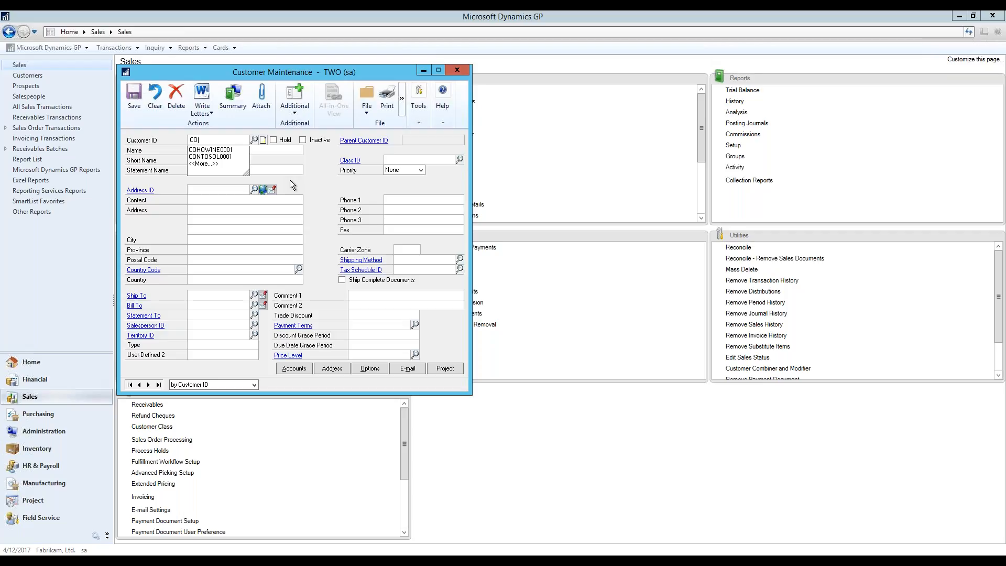
click(218, 150)
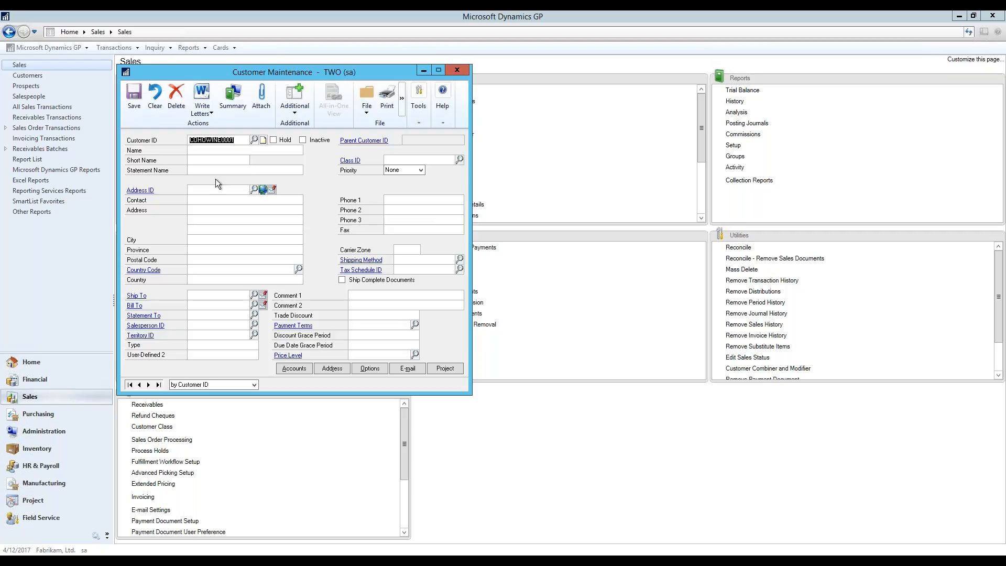
key(Tab)
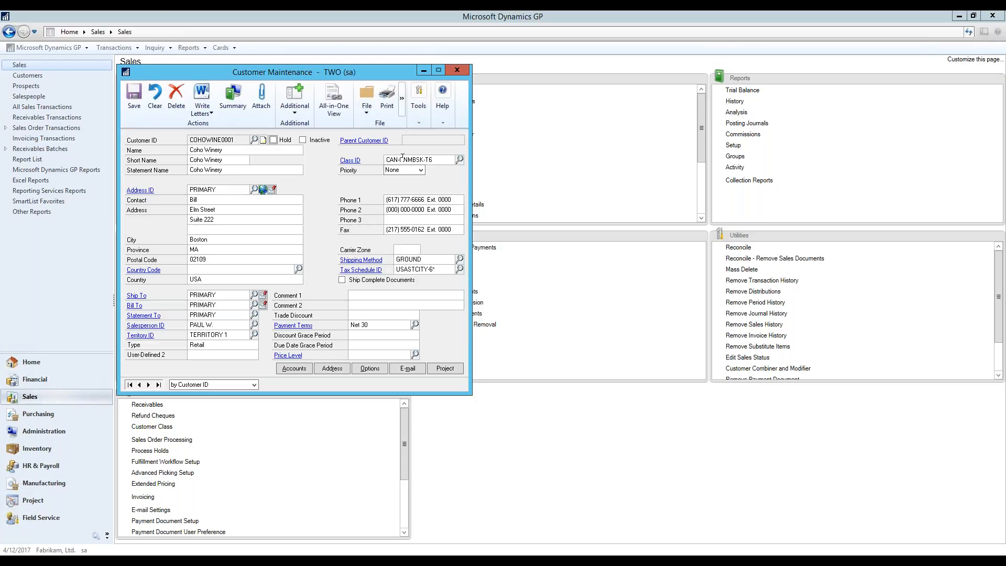
- View the Coho Winery customer's options and accounts, and save the record
click(370, 368)
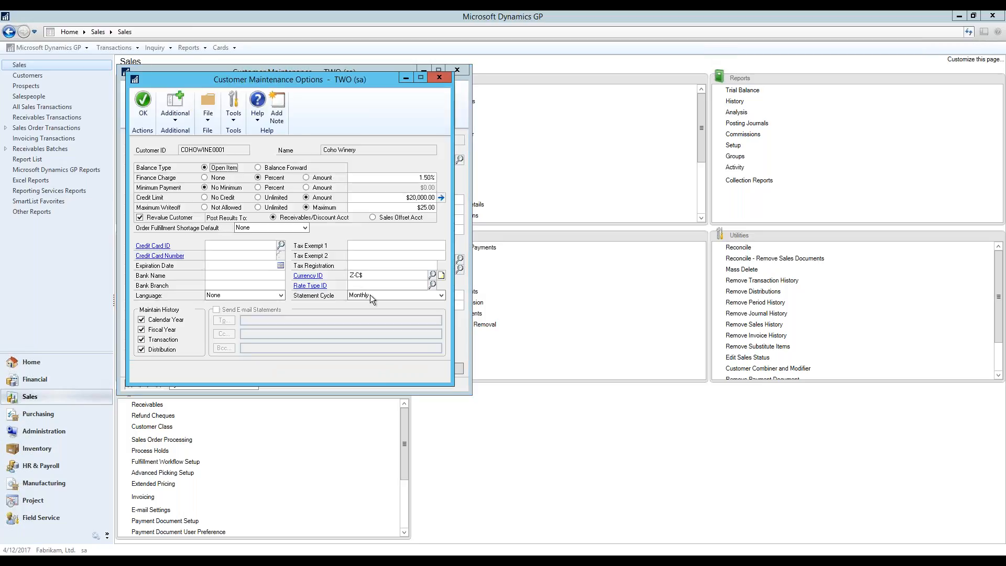
click(439, 77)
click(299, 368)
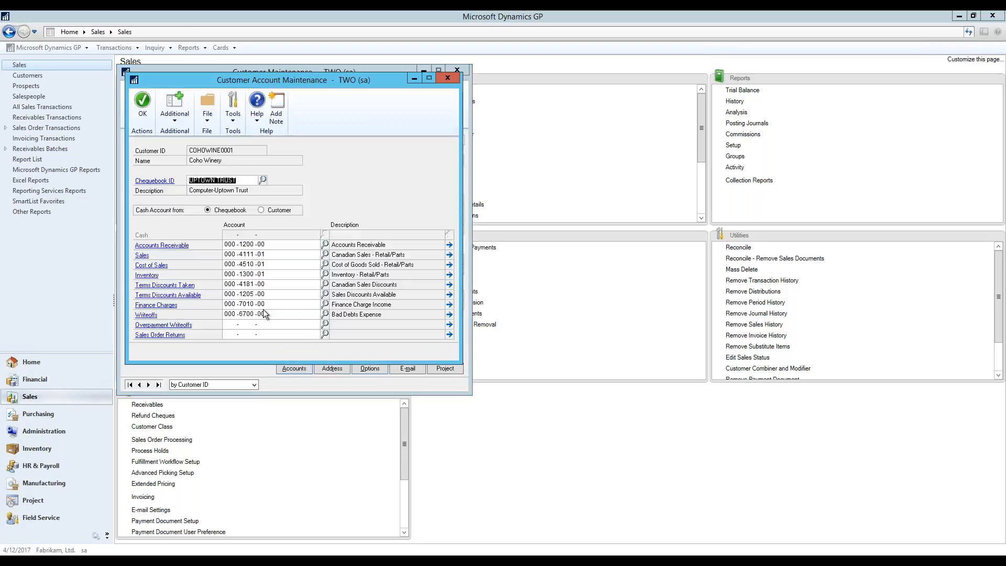
click(448, 77)
click(134, 102)
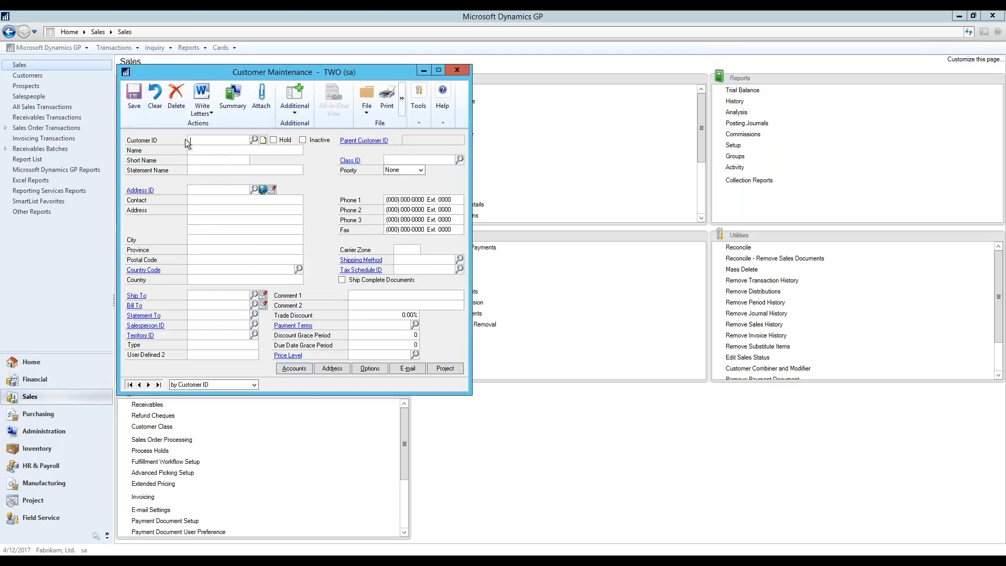
- Check the customer IDs in the Excel source workbook, and view the Alpine Ski House record and its accounts in Customer Maintenance
key(alt+Tab)
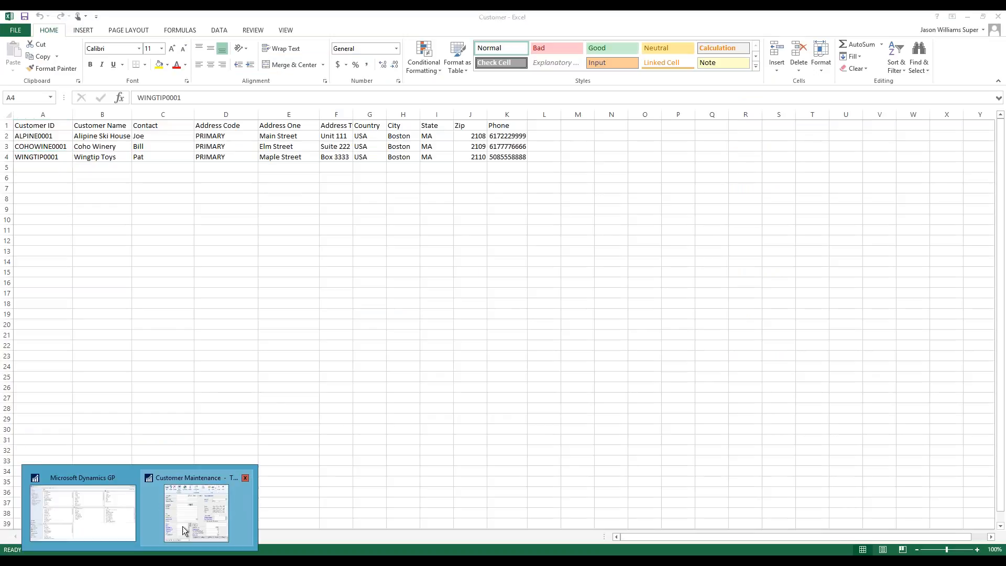
click(192, 511)
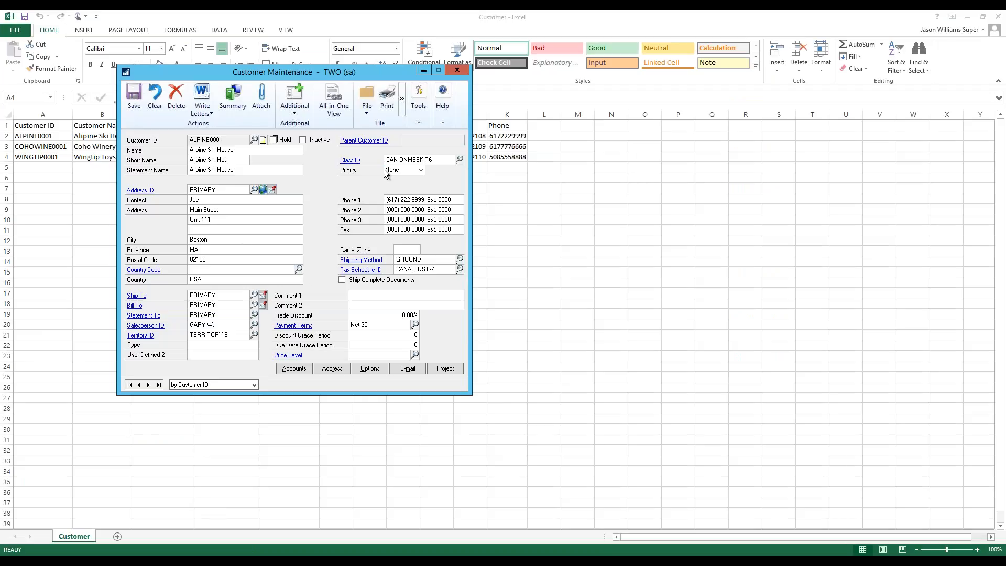
click(294, 368)
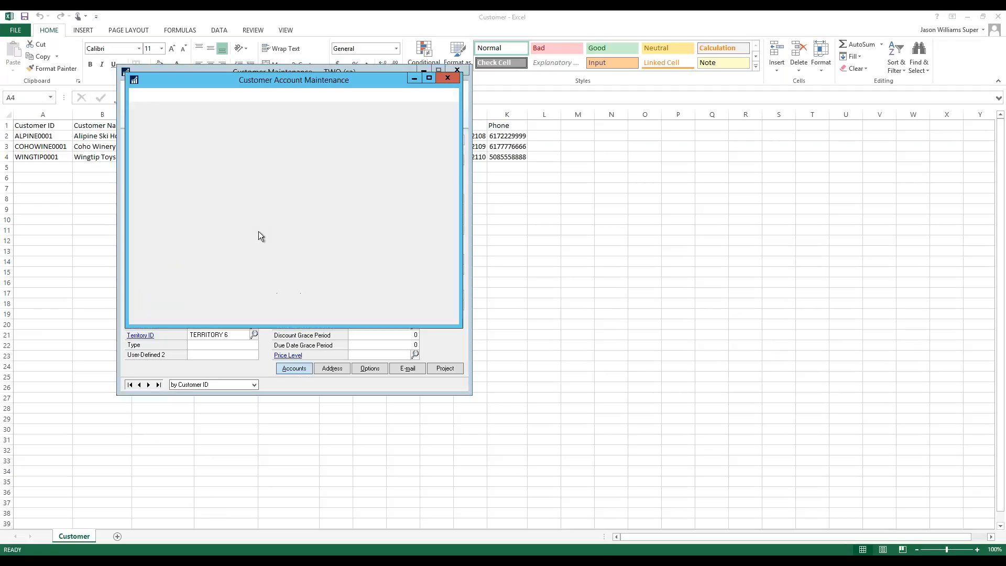
click(447, 79)
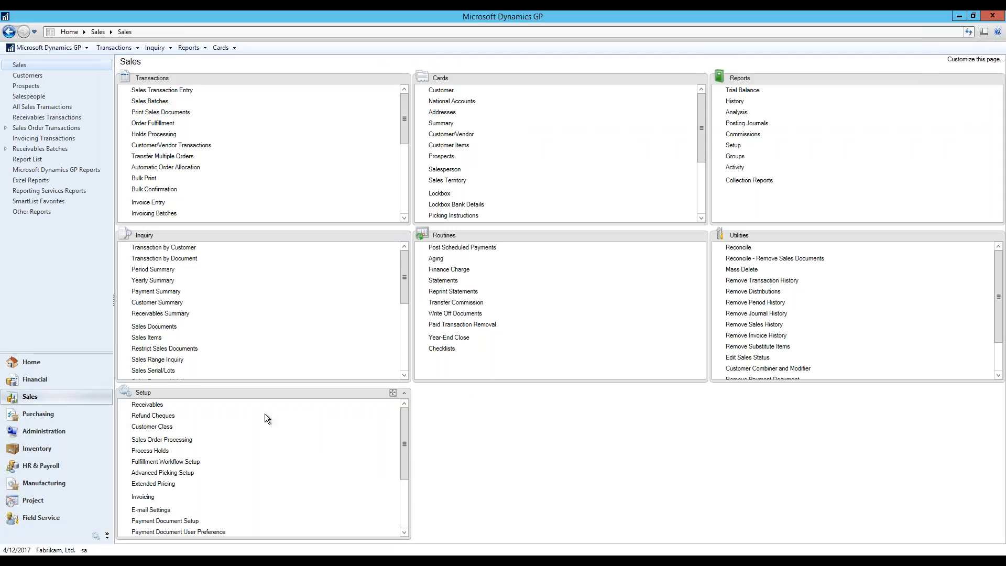
- Close the Customer workbook in Excel, and go to the Dynamics GP Home page
click(240, 563)
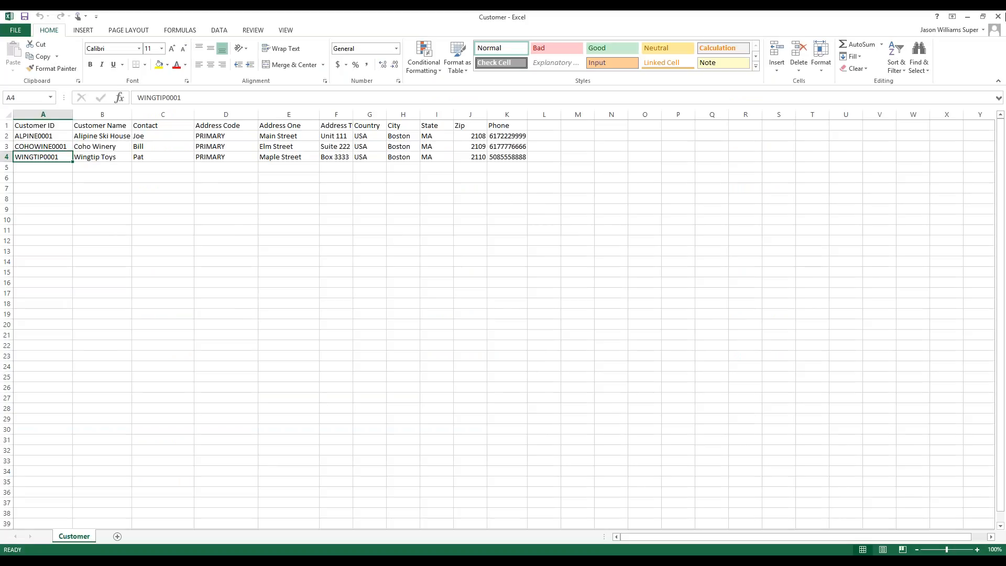
click(998, 16)
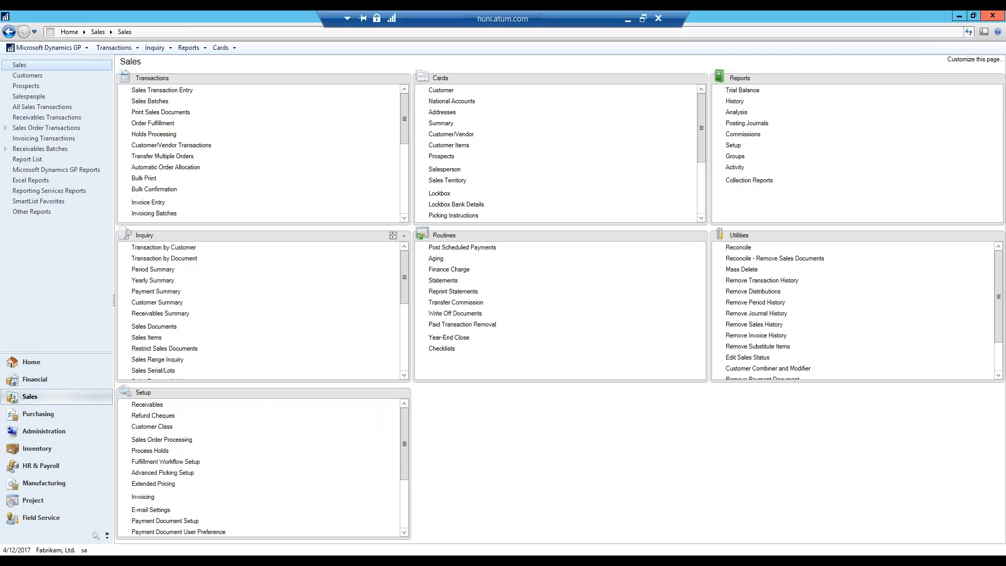
click(32, 361)
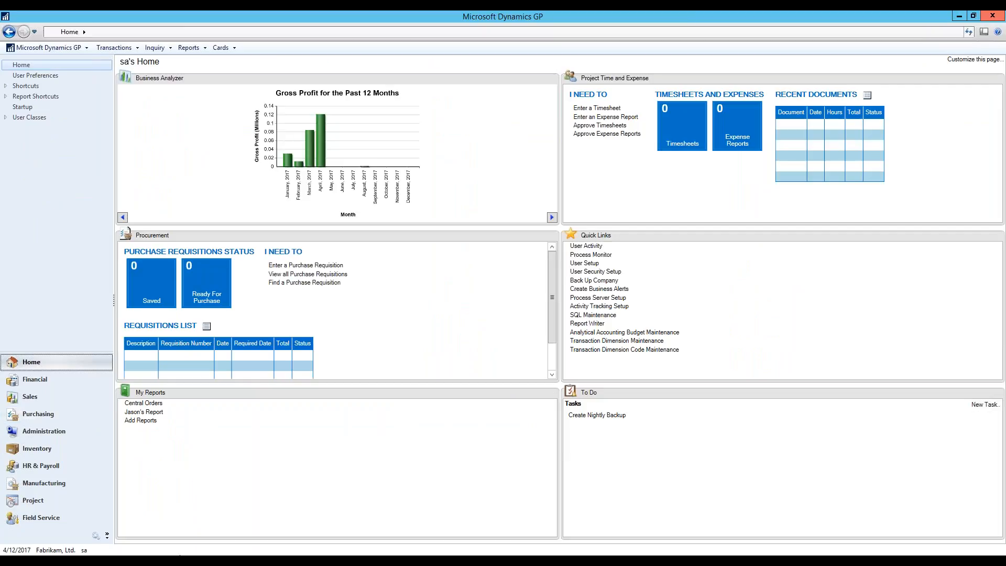
- Close the Customer integration in Integration Manager, and minimize the application windows to reach the desktop
click(959, 16)
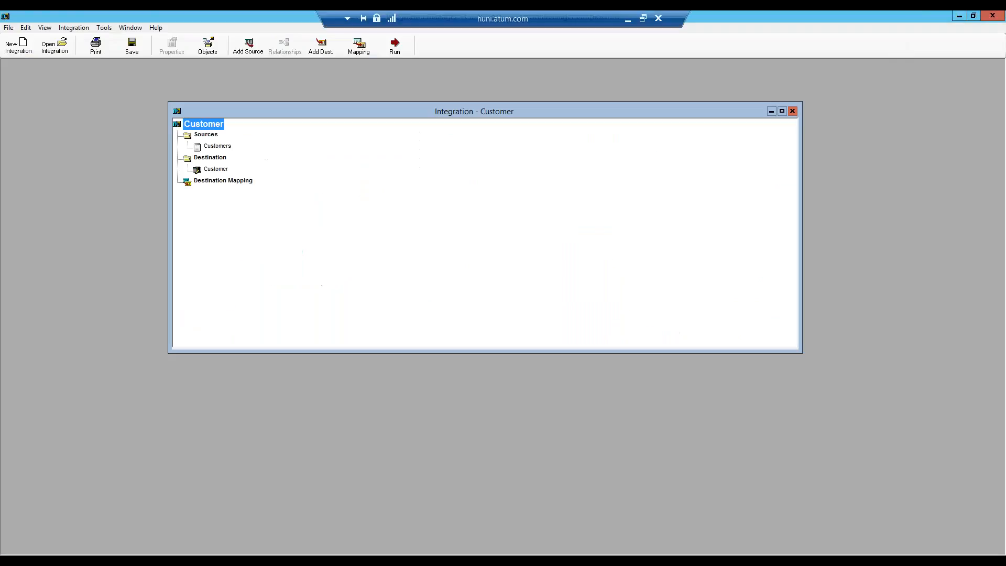
click(792, 111)
click(460, 324)
click(961, 16)
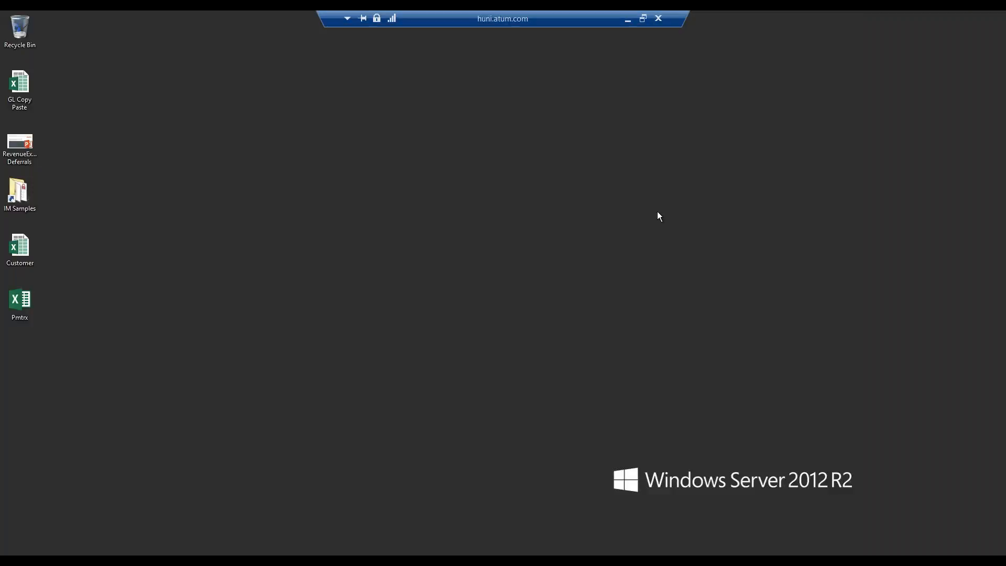
- Open the Pmtrx workbook from the desktop in Excel, and maximize its window
double_click(24, 302)
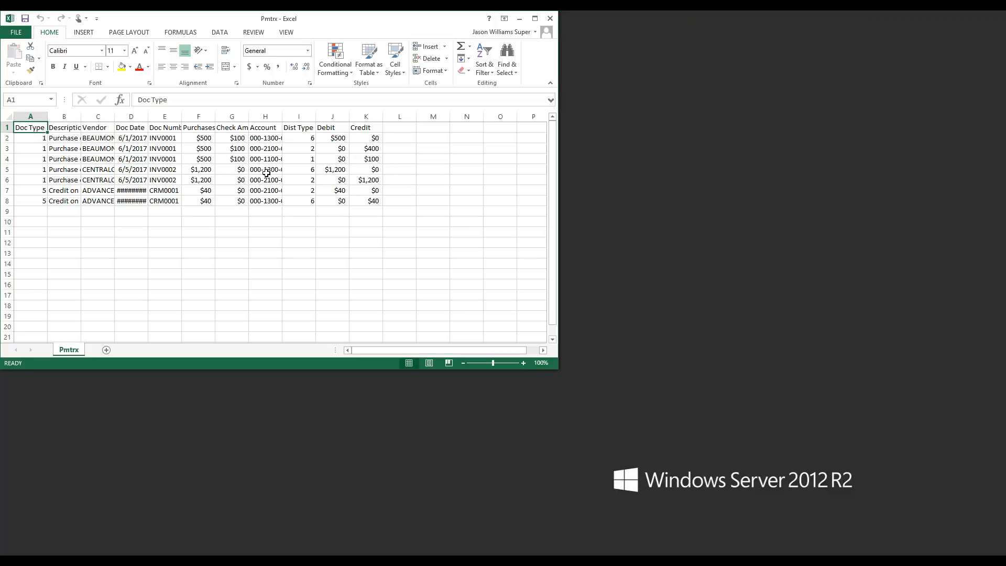
click(535, 18)
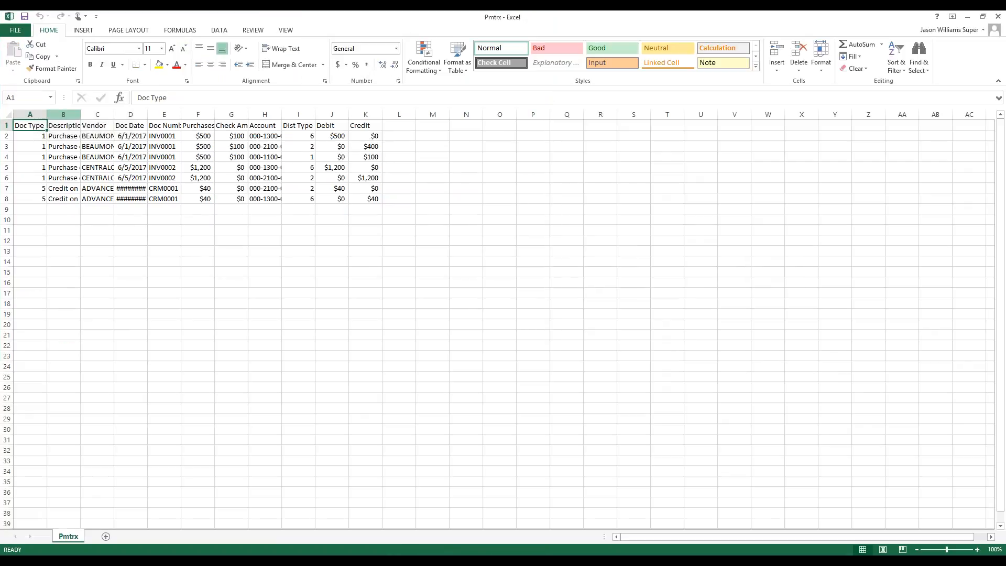
- Widen the Description, Vendor, Doc Date, Doc Number, Check Amount and Account columns to show their full contents
drag(80, 115, 80, 115)
double_click(80, 114)
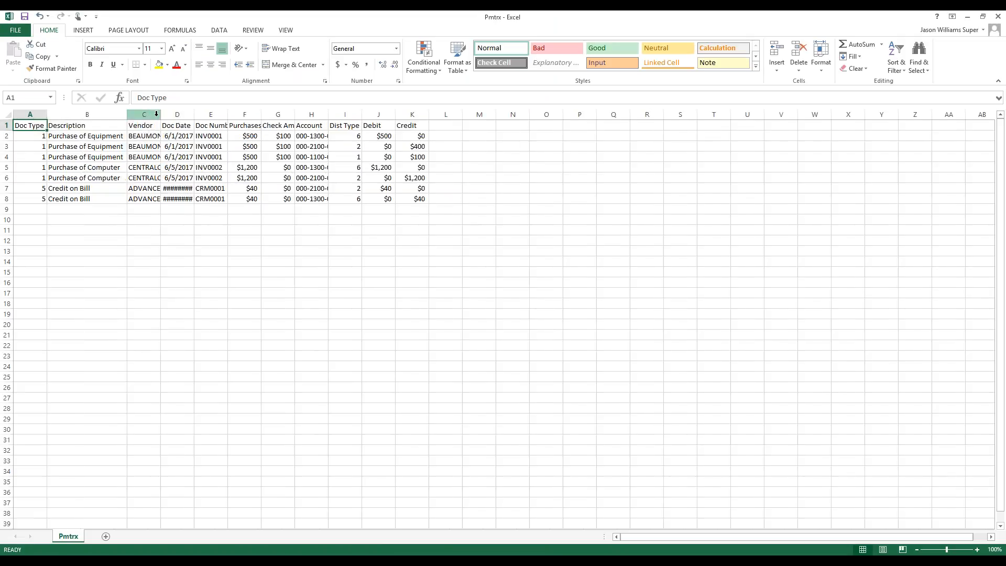
double_click(160, 115)
double_click(217, 114)
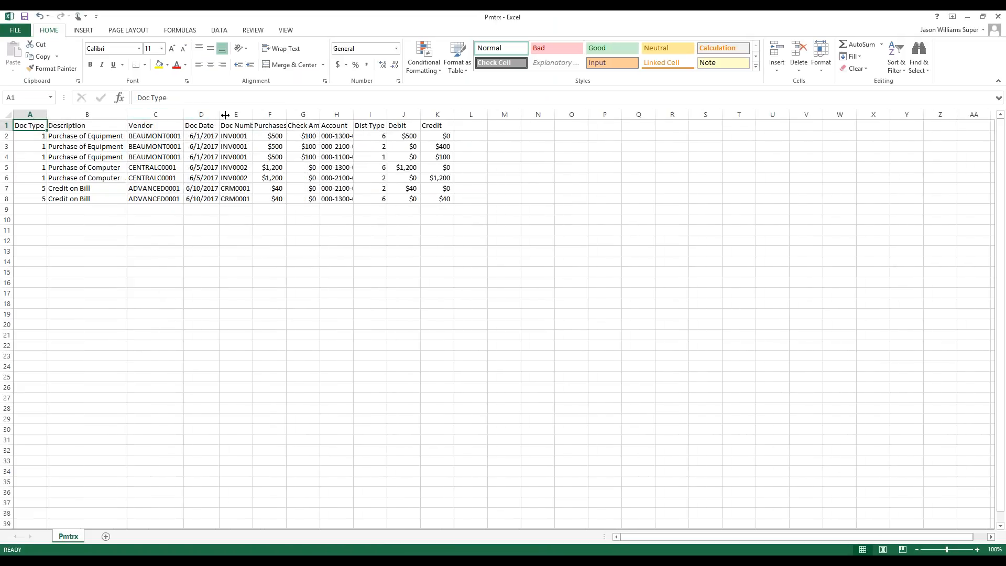
double_click(253, 114)
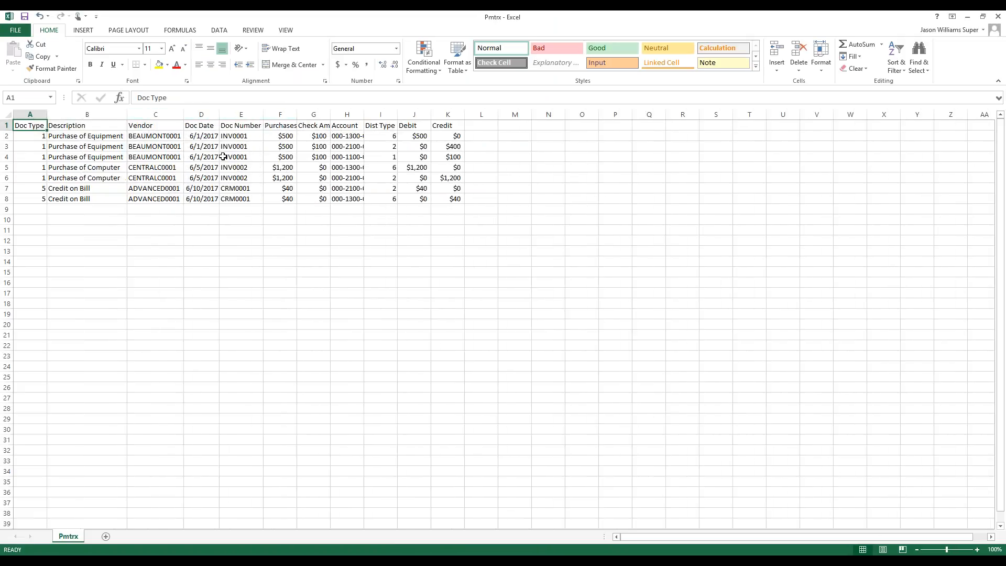
drag(330, 114, 414, 114)
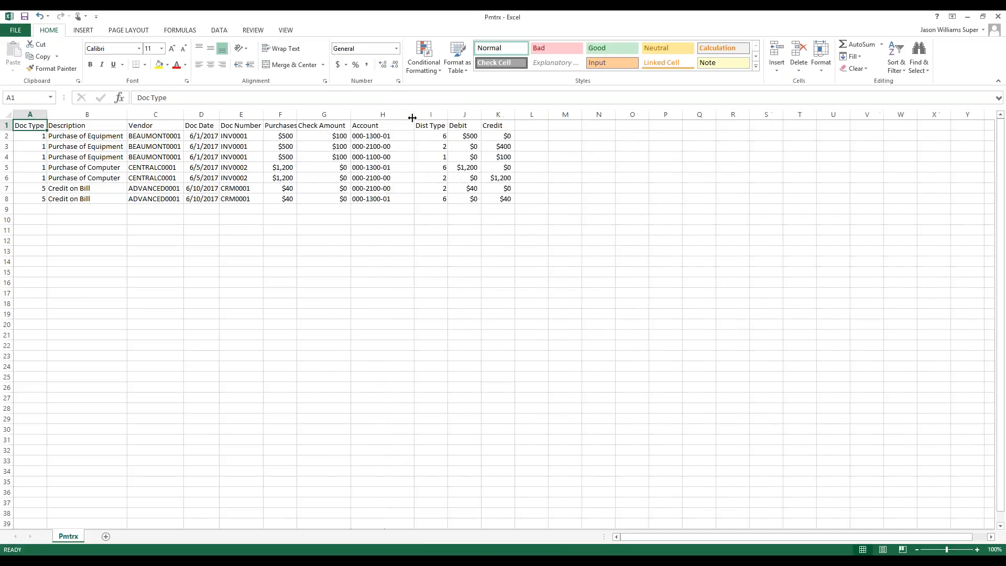
- Examine the INV0001 rows in the Doc Number, Description, Check Amount and Account columns
click(233, 137)
key(Down)
key(Down)
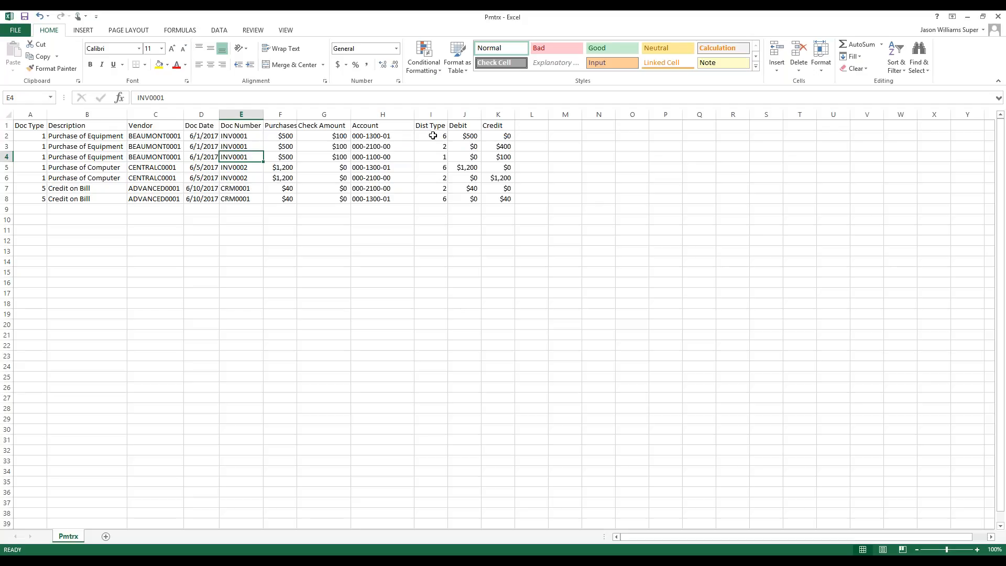
click(86, 135)
click(79, 148)
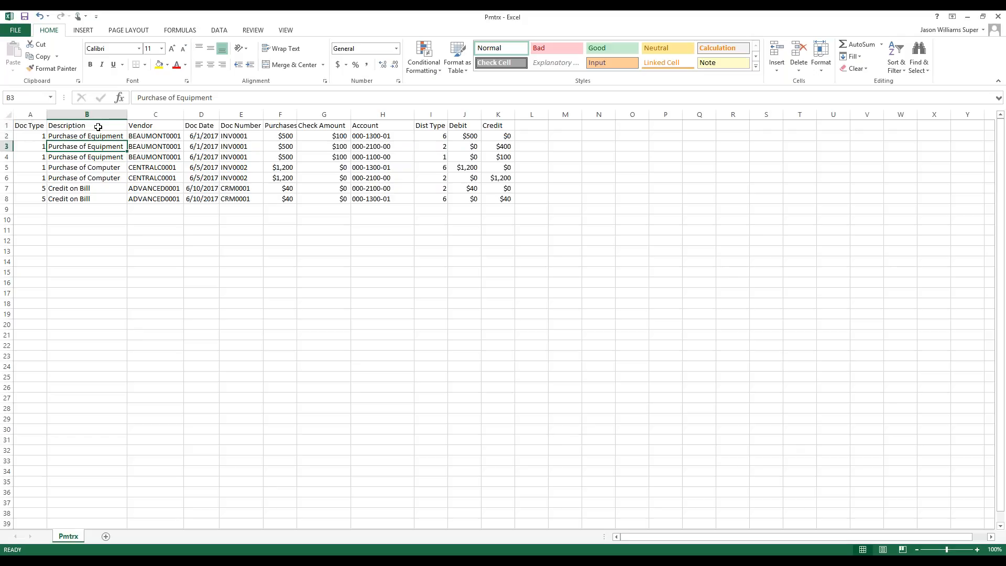
click(243, 135)
key(Down)
key(Down)
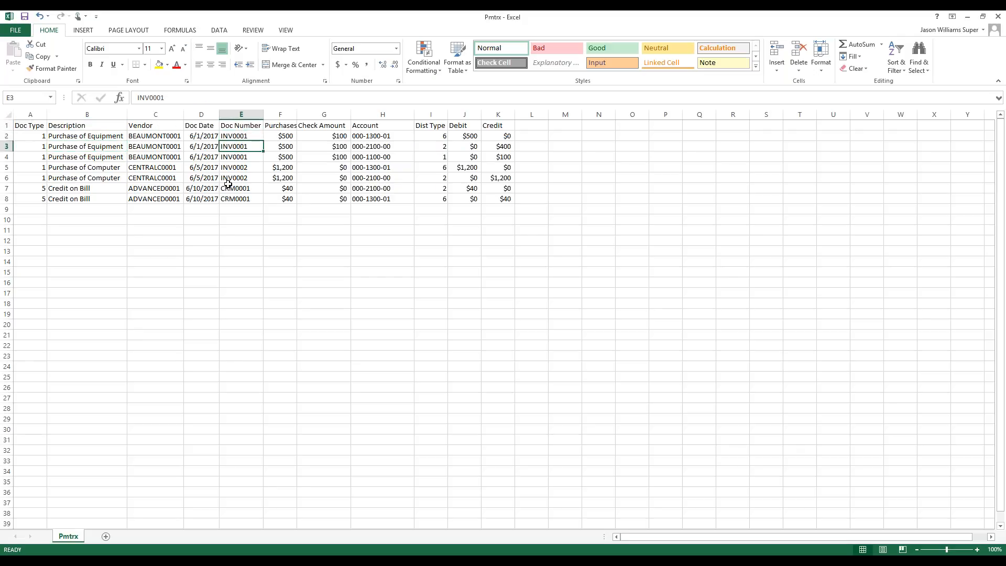
key(Right)
key(Right)
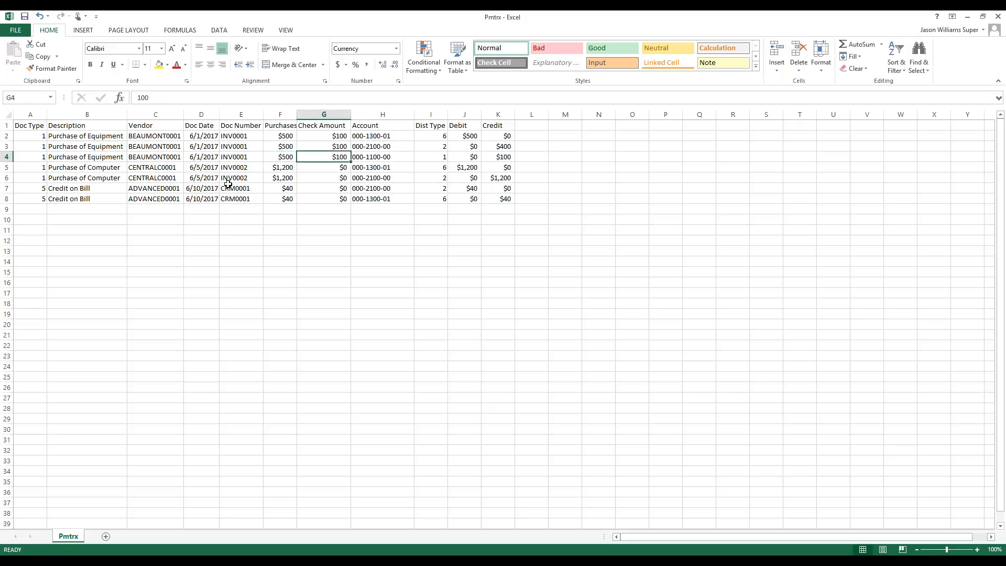
key(Right)
key(Up)
key(Up)
key(Down)
key(Down)
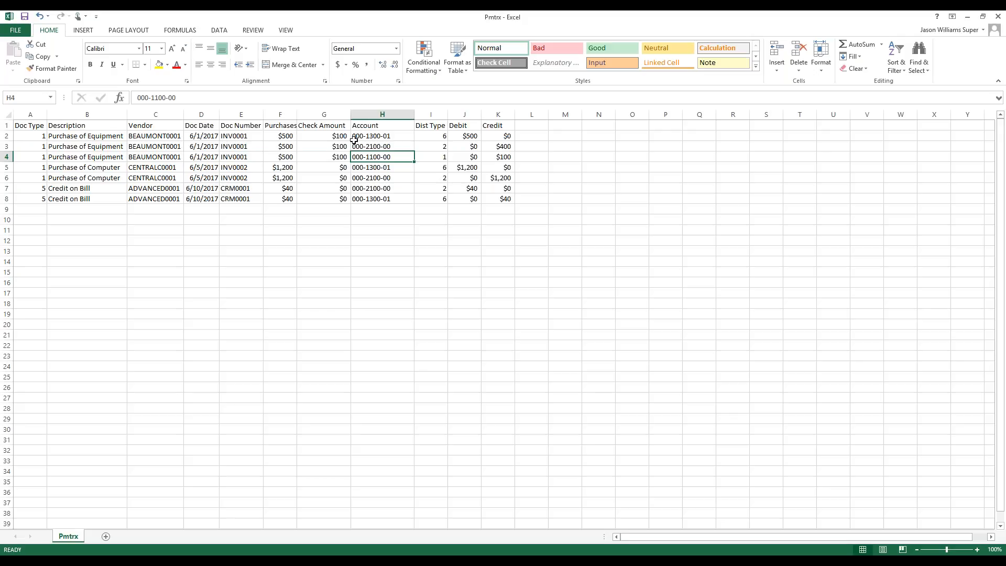
- Highlight the INV0001 header data in A2:G4, and the distribution data in H2:K4
drag(31, 135, 338, 156)
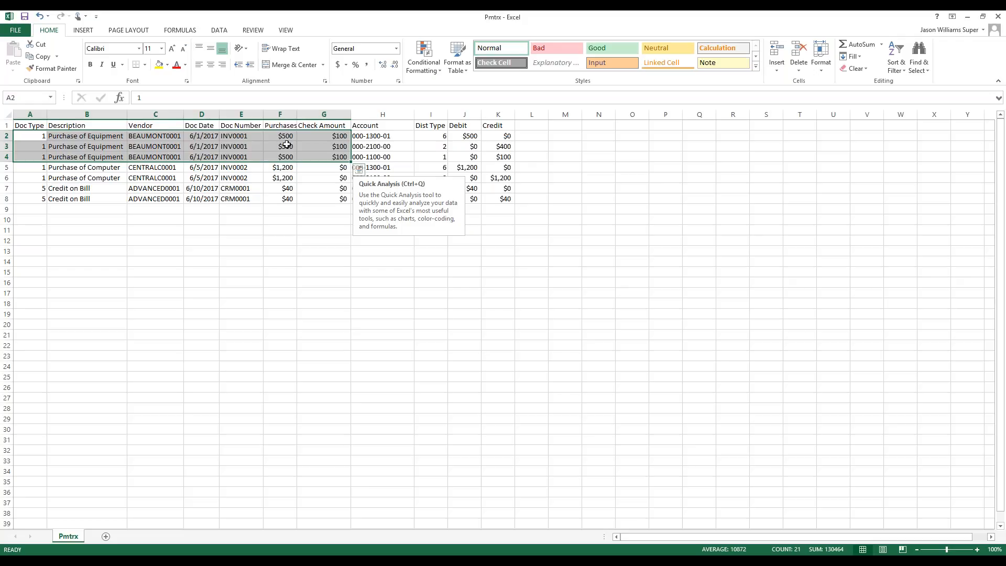
click(392, 135)
drag(392, 136, 504, 154)
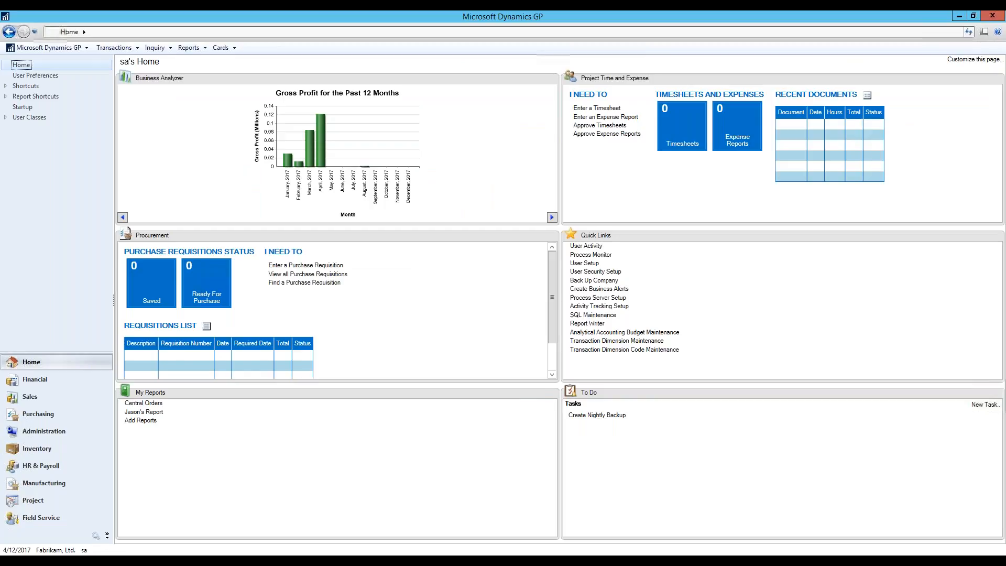
- Open Payables Transaction Entry from the Dynamics GP Purchasing page, try to view its distributions, and close the window
click(62, 410)
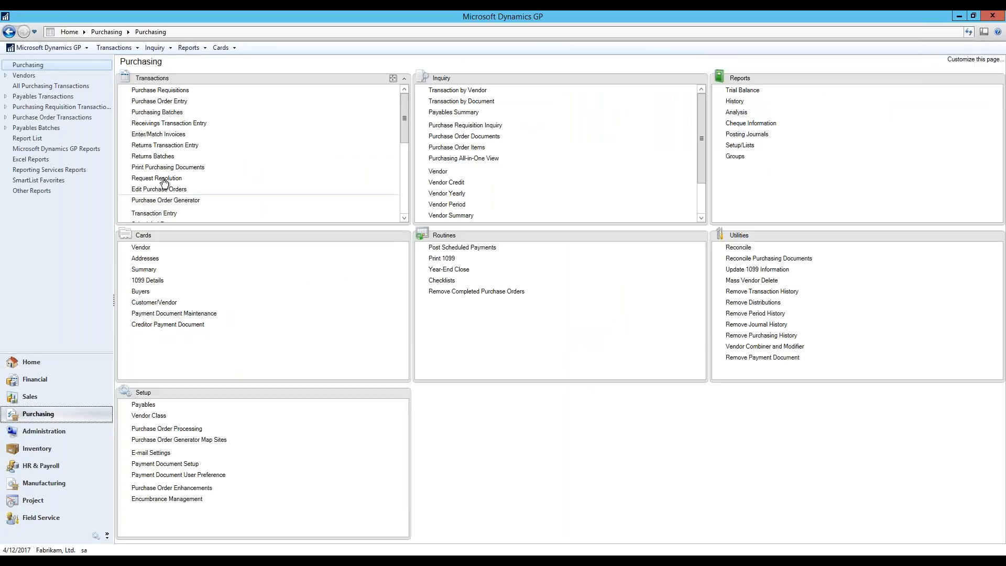
click(157, 213)
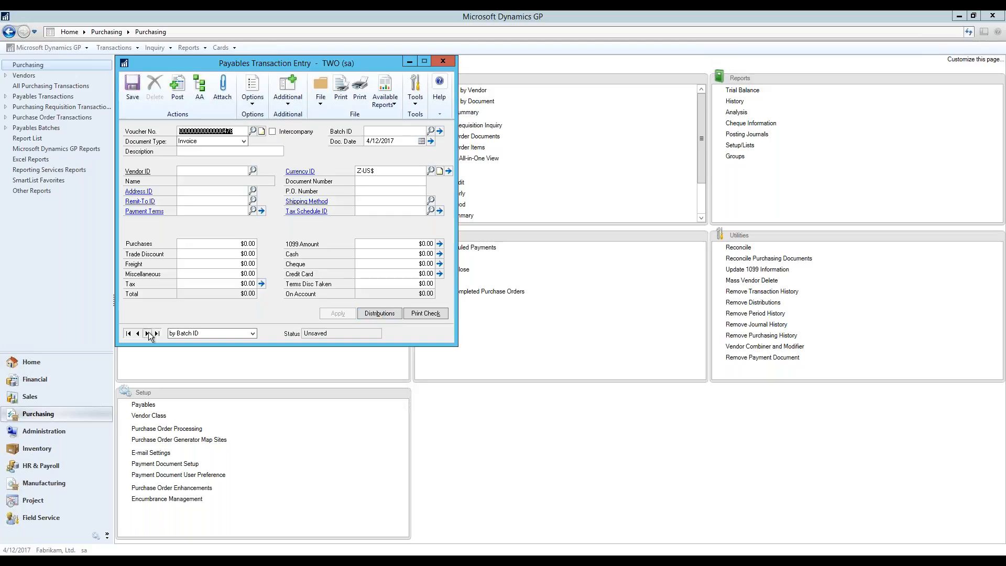
click(379, 314)
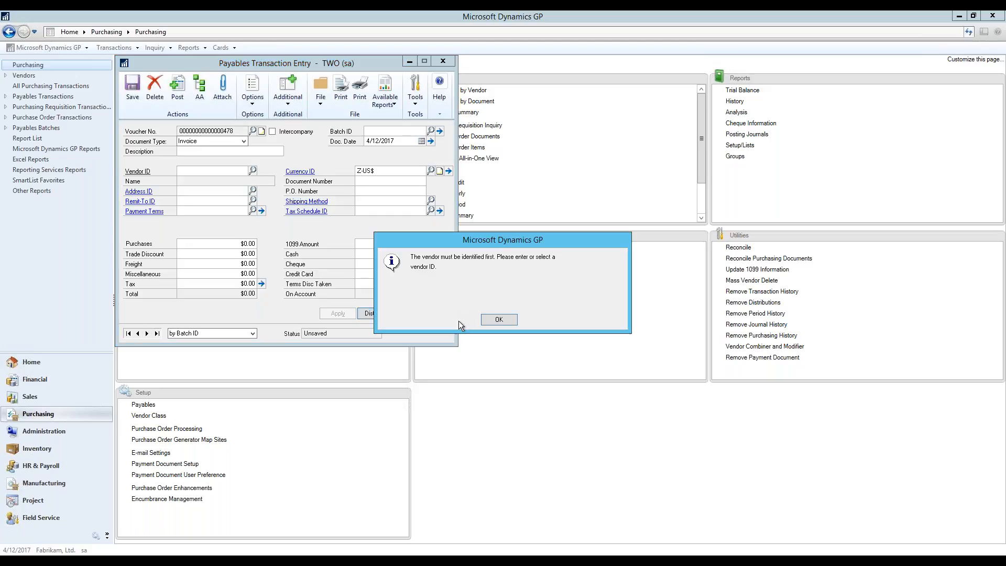
click(500, 320)
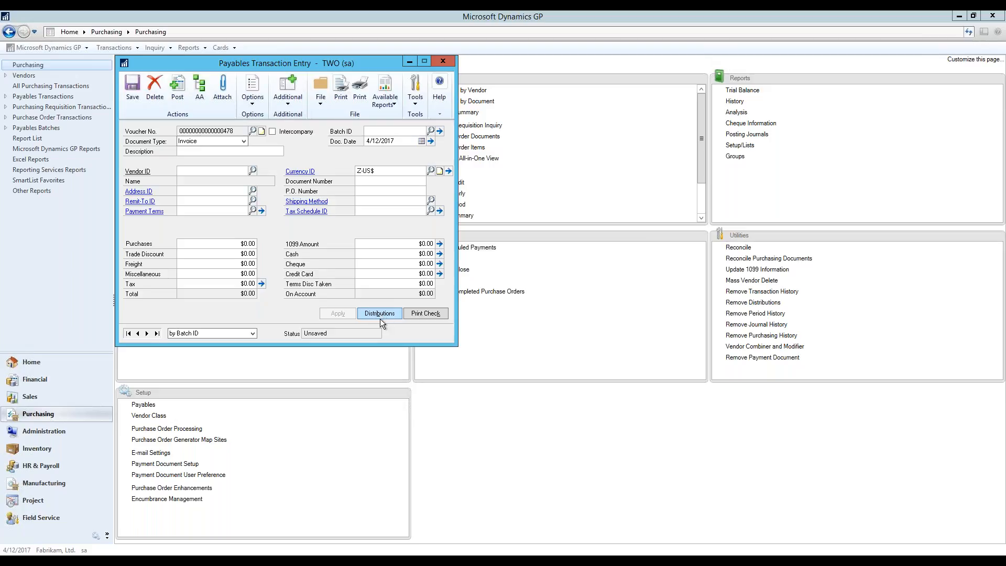
click(443, 61)
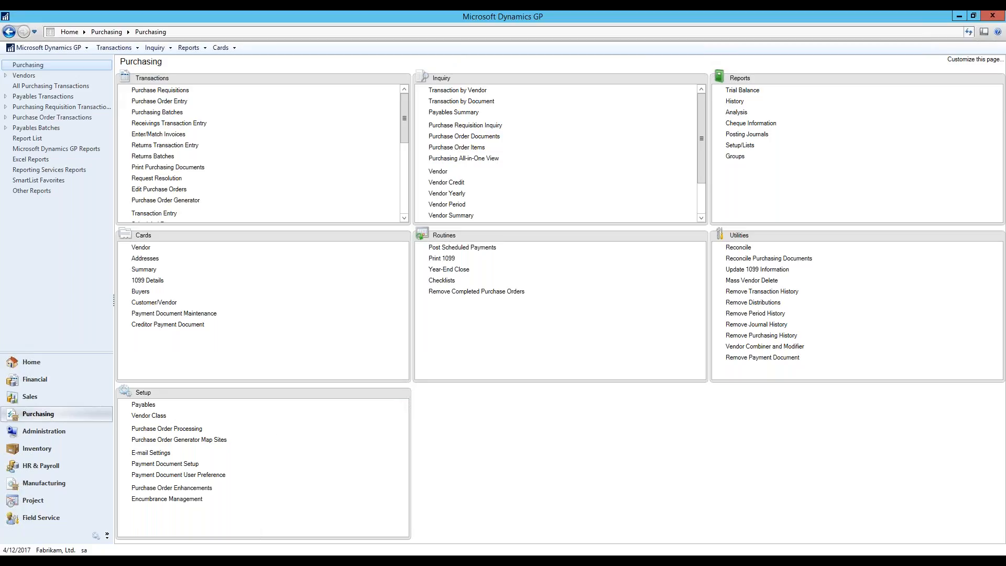
- Return to the Pmtrx workbook and examine the INV0001 header, distribution and document number cells, and each row's Dist Type code
key(alt+Tab)
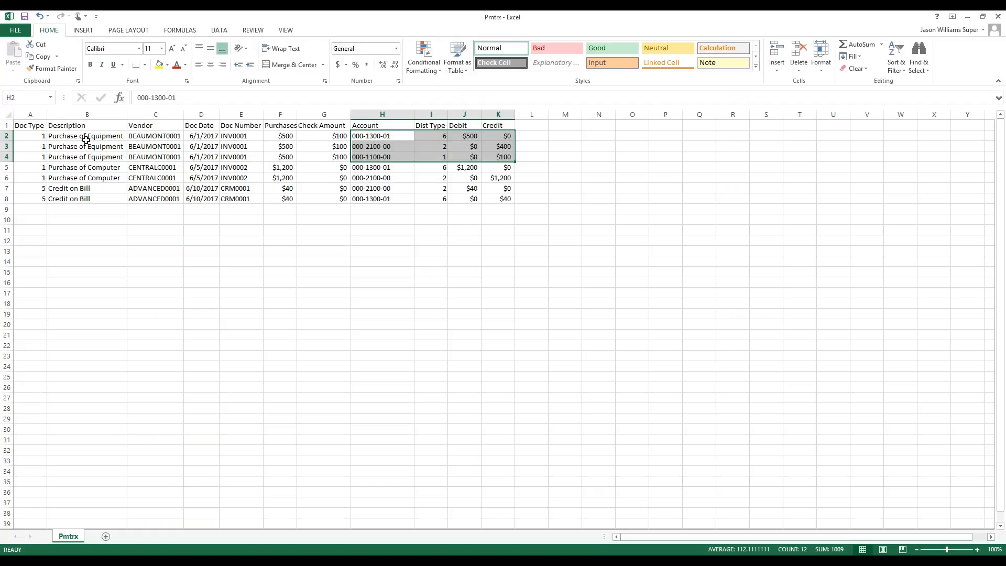
drag(42, 135, 316, 157)
drag(373, 135, 506, 157)
drag(166, 135, 234, 157)
click(235, 139)
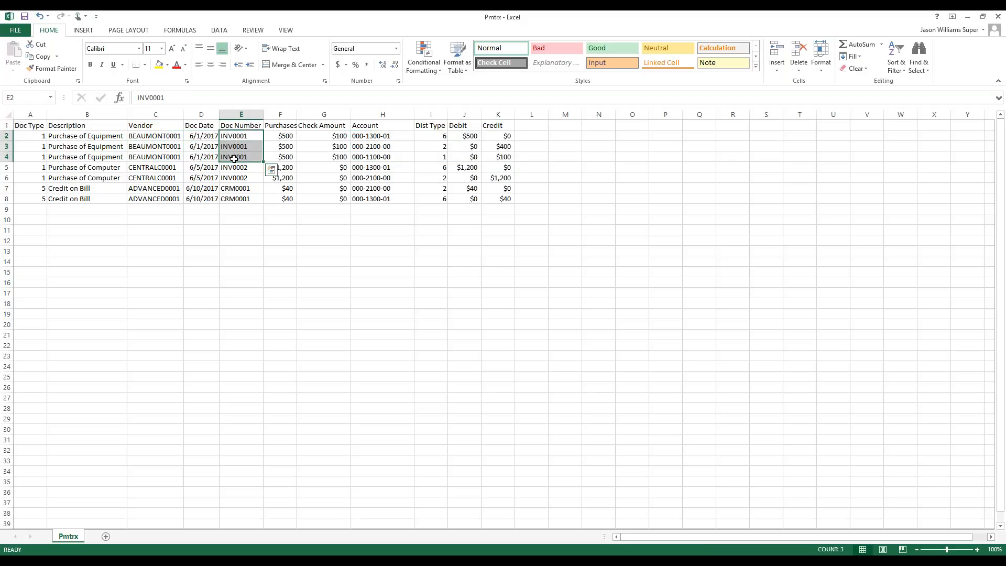
click(425, 136)
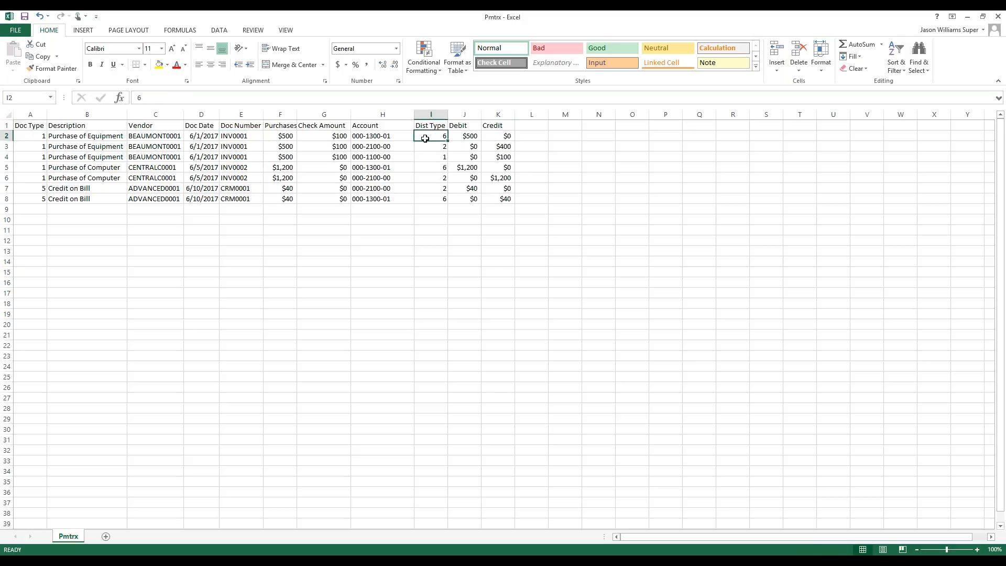
click(427, 150)
click(431, 159)
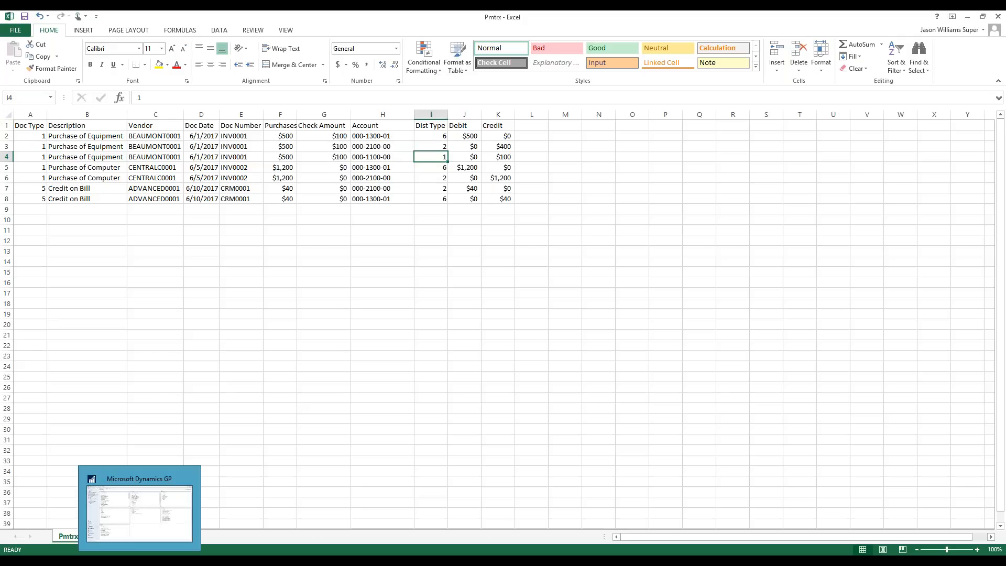
- Switch to Integration Manager and open the PM Transaction integration
click(139, 561)
click(64, 53)
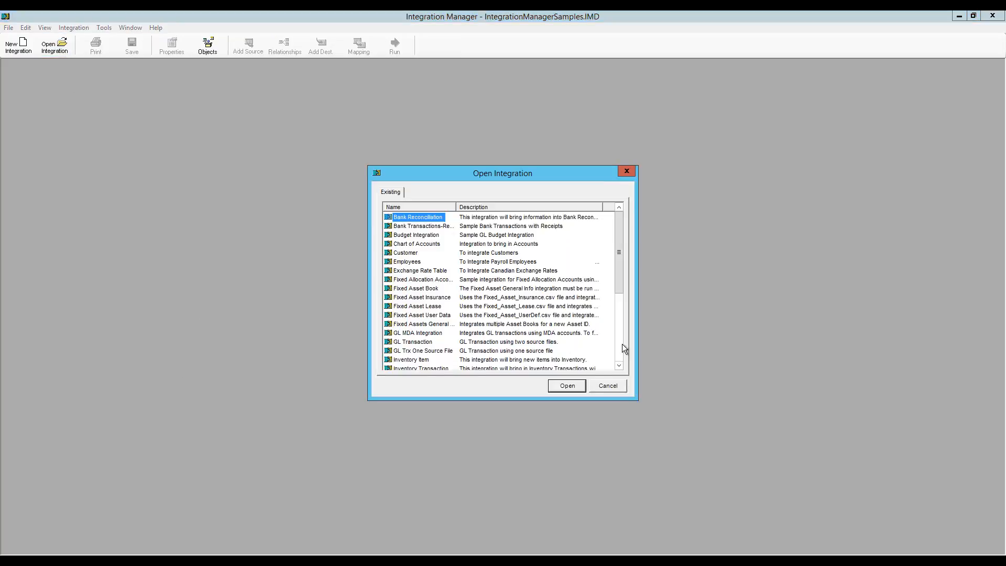
click(622, 348)
double_click(410, 272)
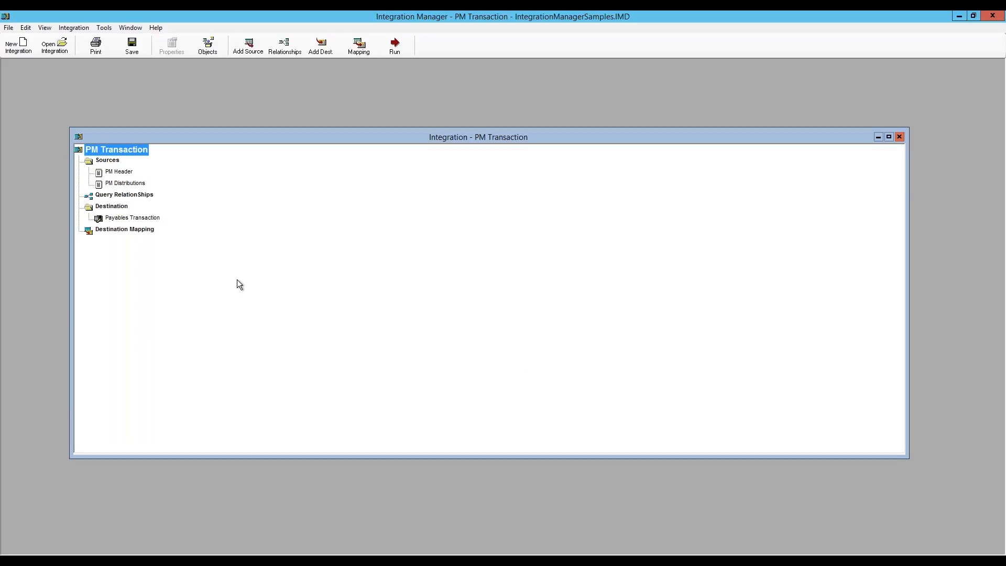
- In the PM Transaction mapping's Distributions, set the Distribution Type rule to Use Constant
click(358, 47)
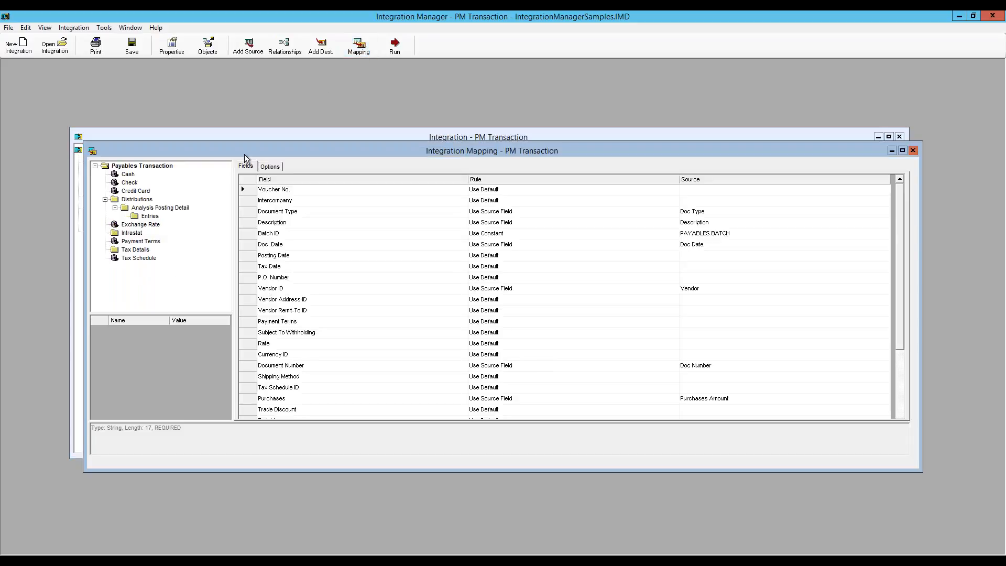
click(134, 202)
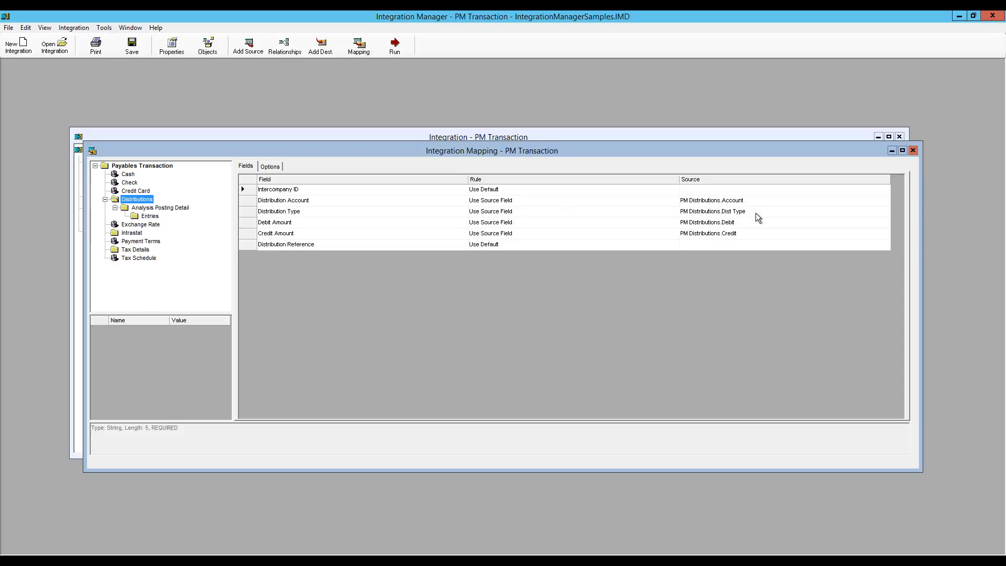
click(602, 214)
click(603, 212)
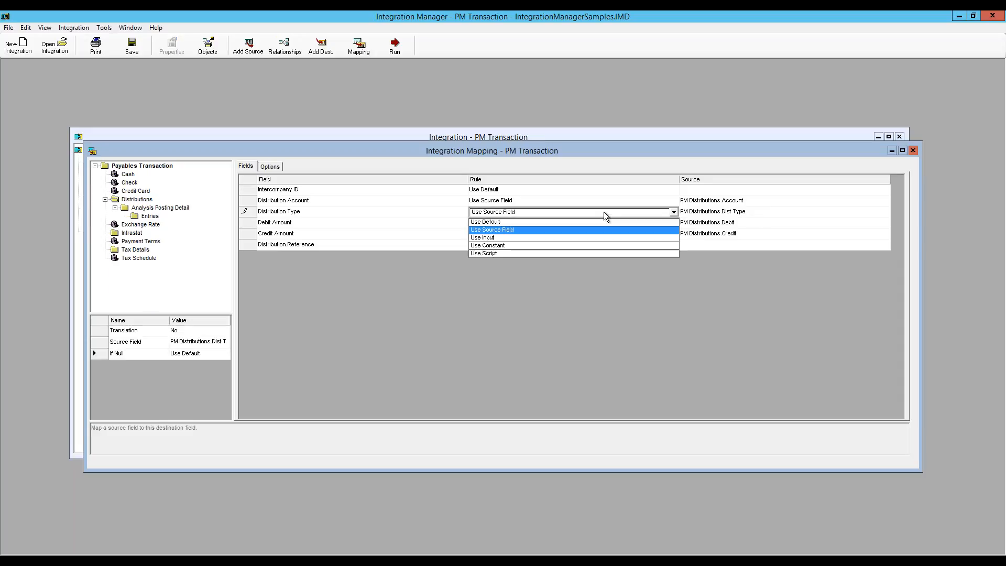
click(591, 246)
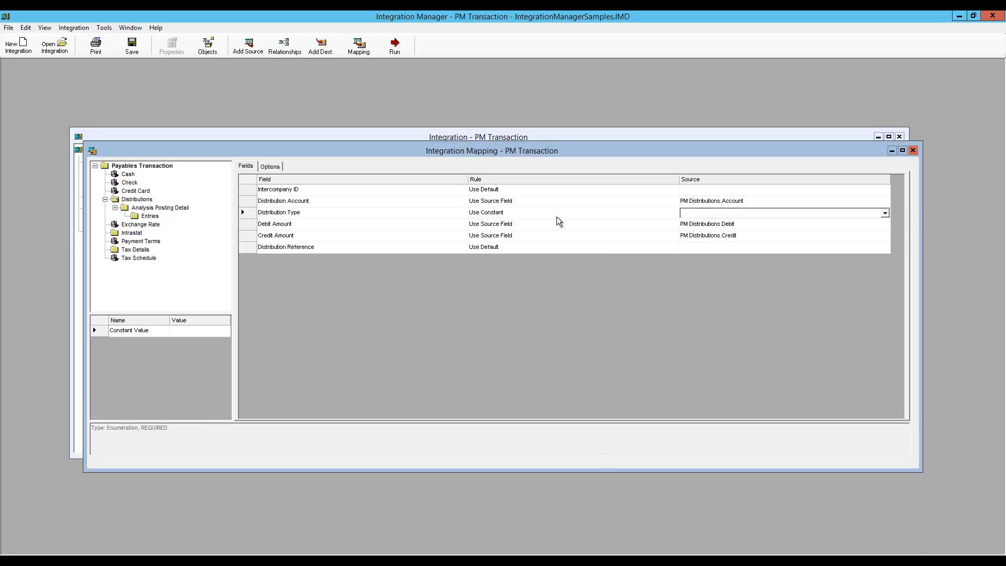
- Compare the constant values offered for Distribution Type with the Account and Dist Type cells in the Pmtrx workbook, and return to Dynamics GP
click(884, 214)
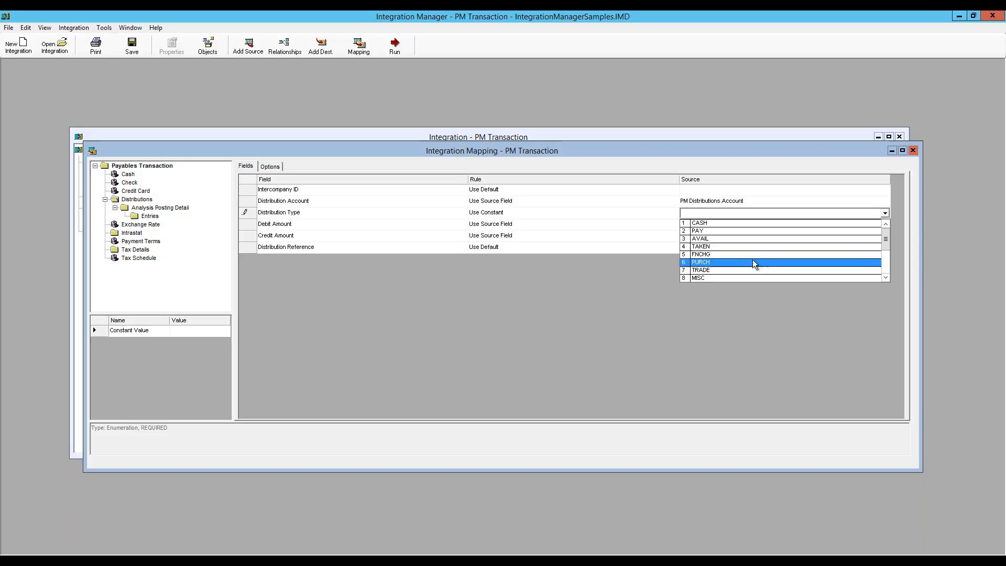
click(246, 554)
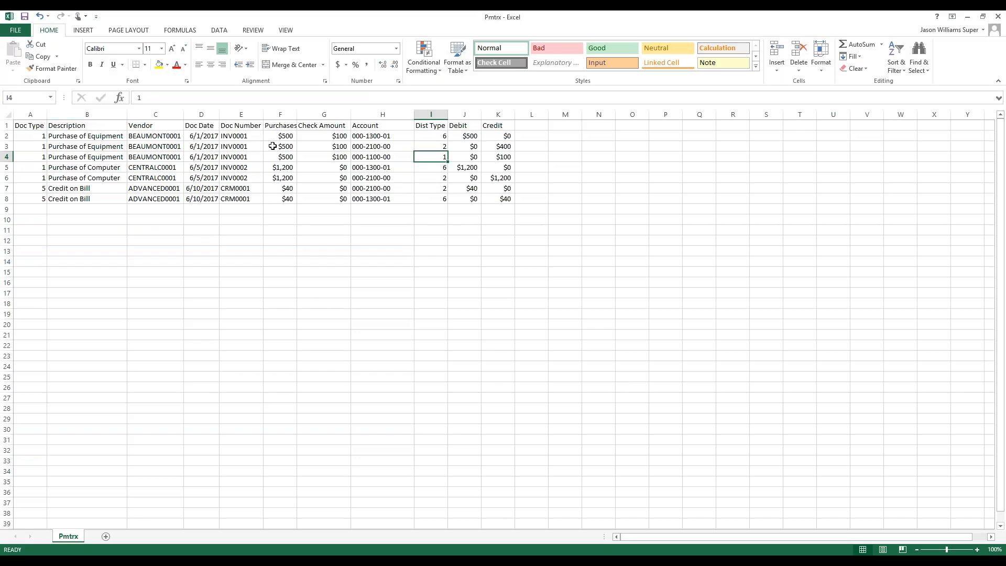
click(373, 136)
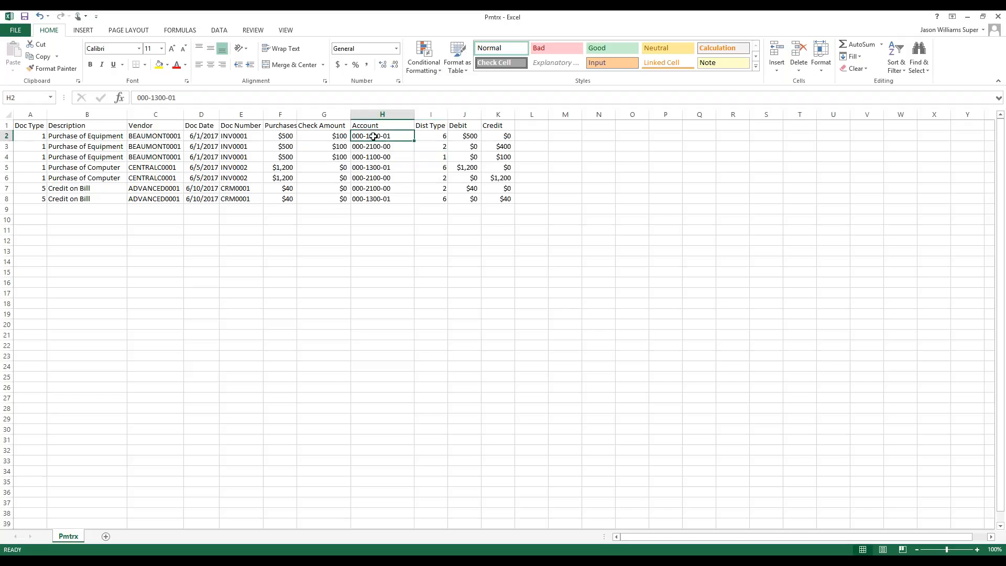
click(429, 139)
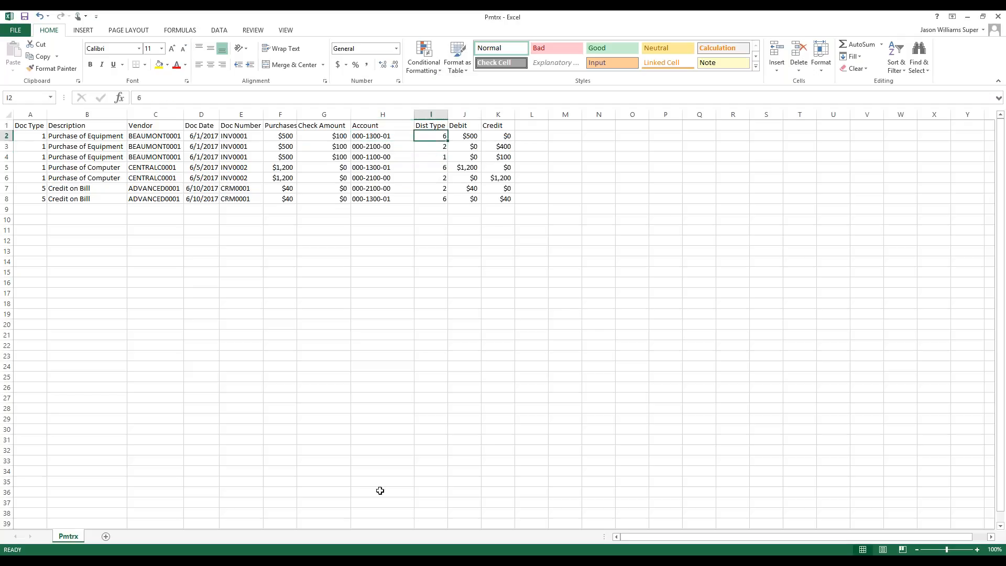
click(236, 561)
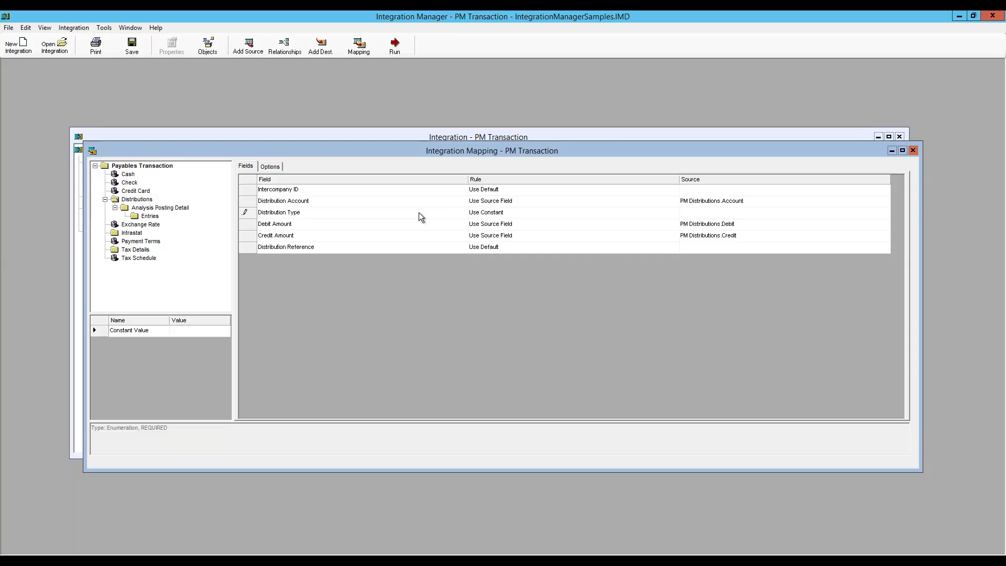
click(683, 214)
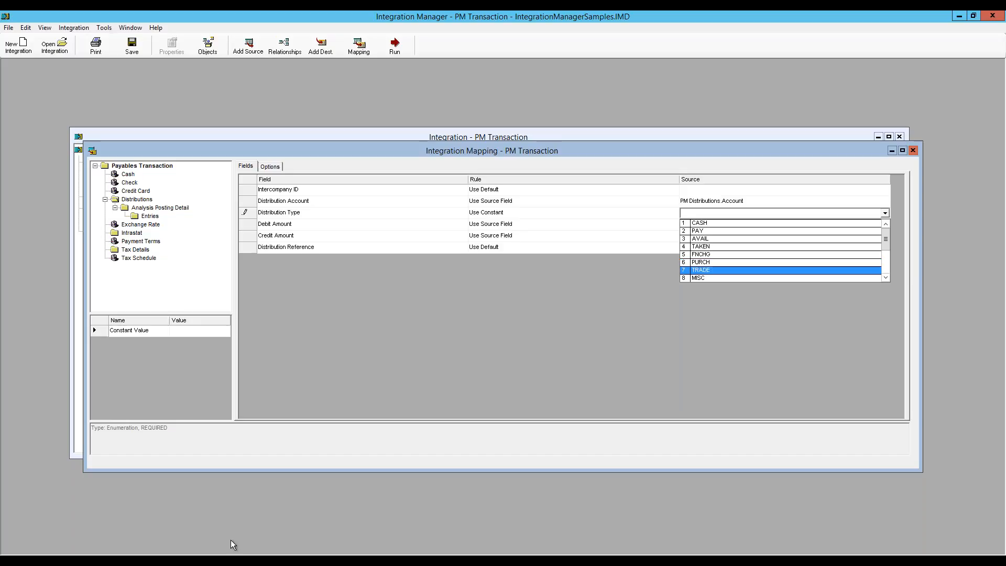
mouse_move(233, 545)
click(247, 516)
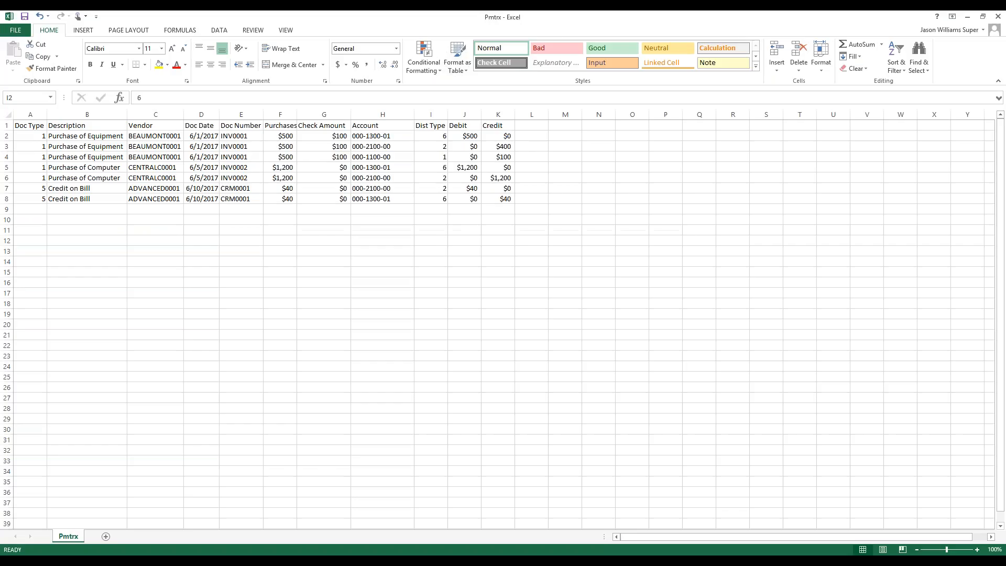
click(437, 146)
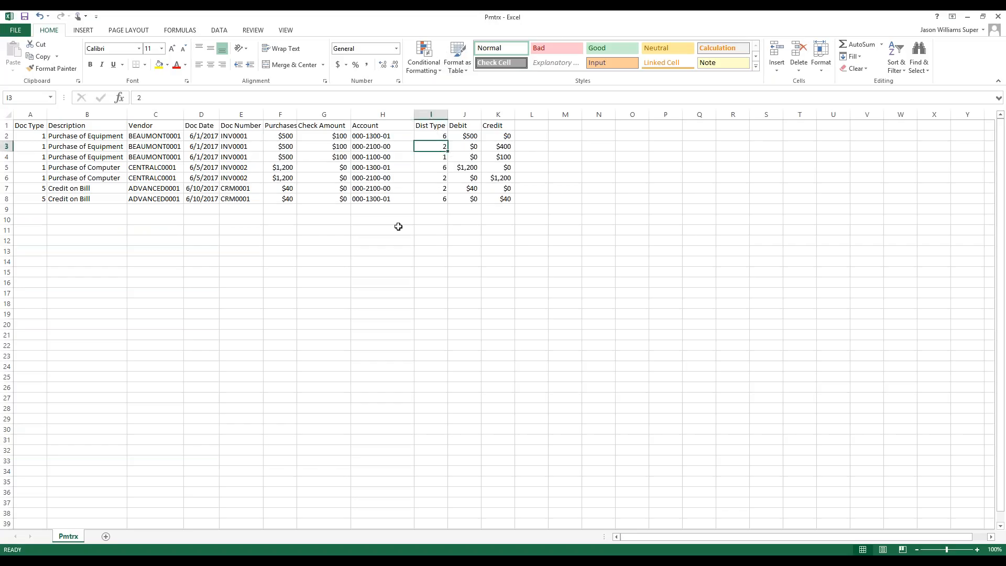
mouse_move(139, 551)
click(139, 503)
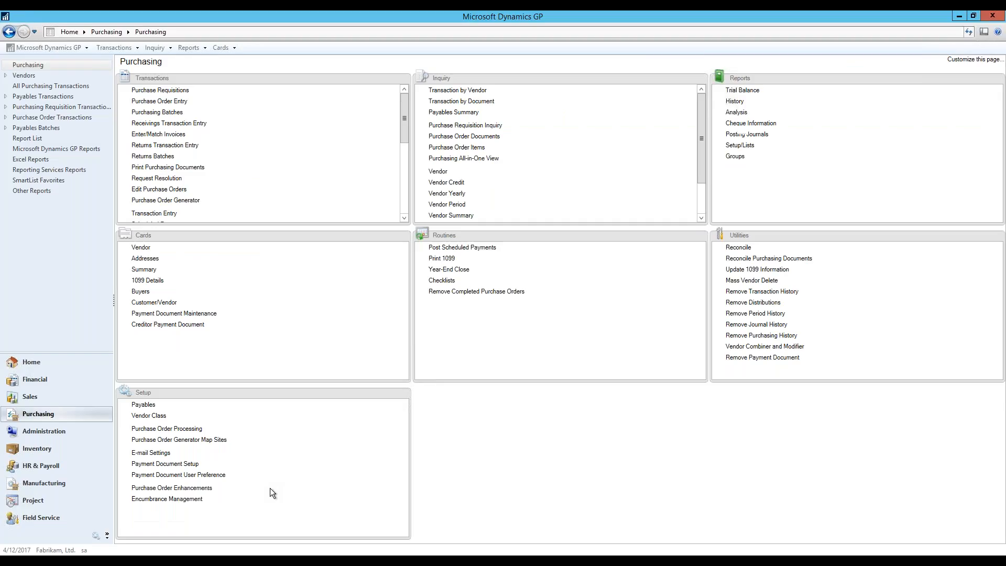
- Switch back to Integration Manager and review the constants offered as the source for Distribution Type
click(206, 550)
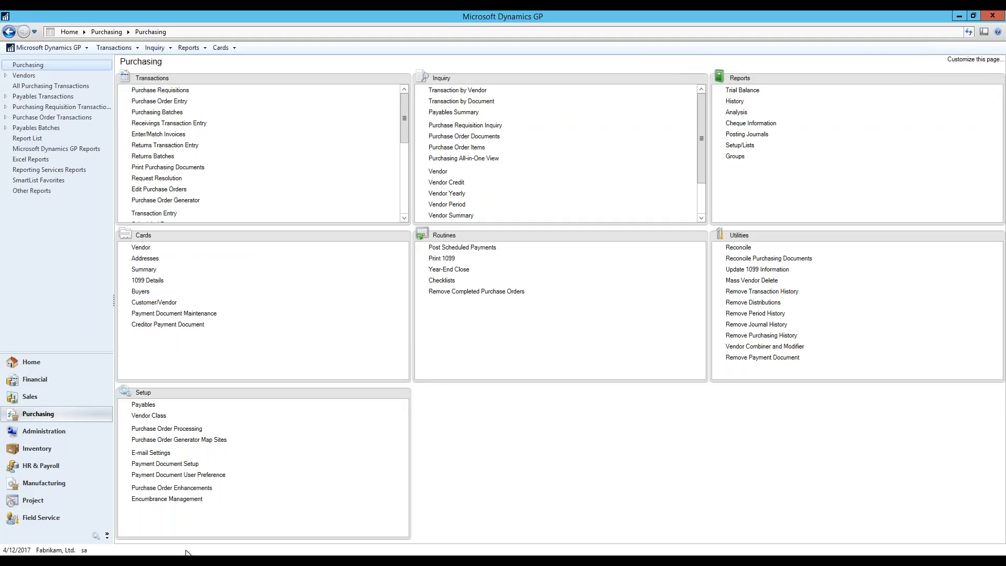
click(729, 213)
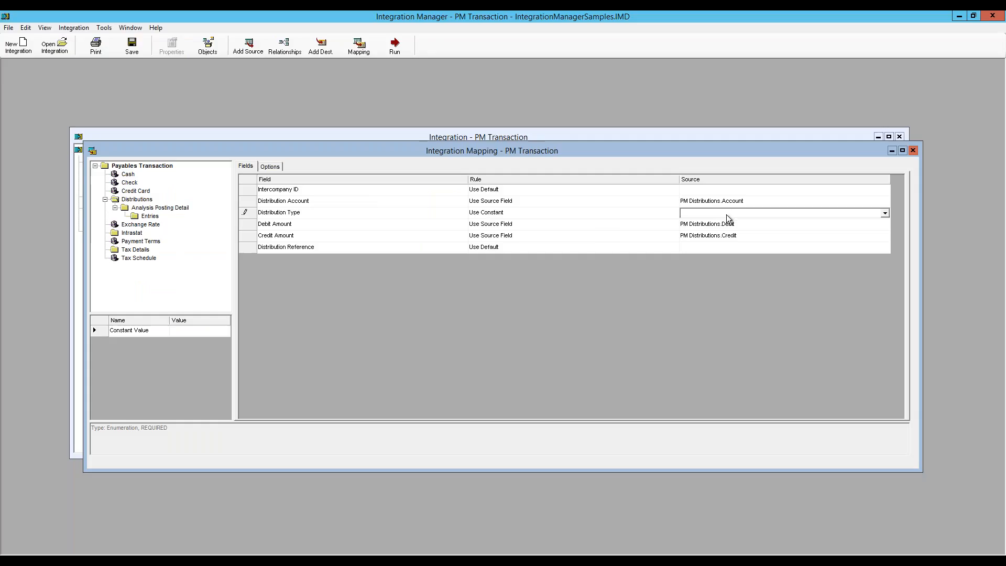
click(730, 214)
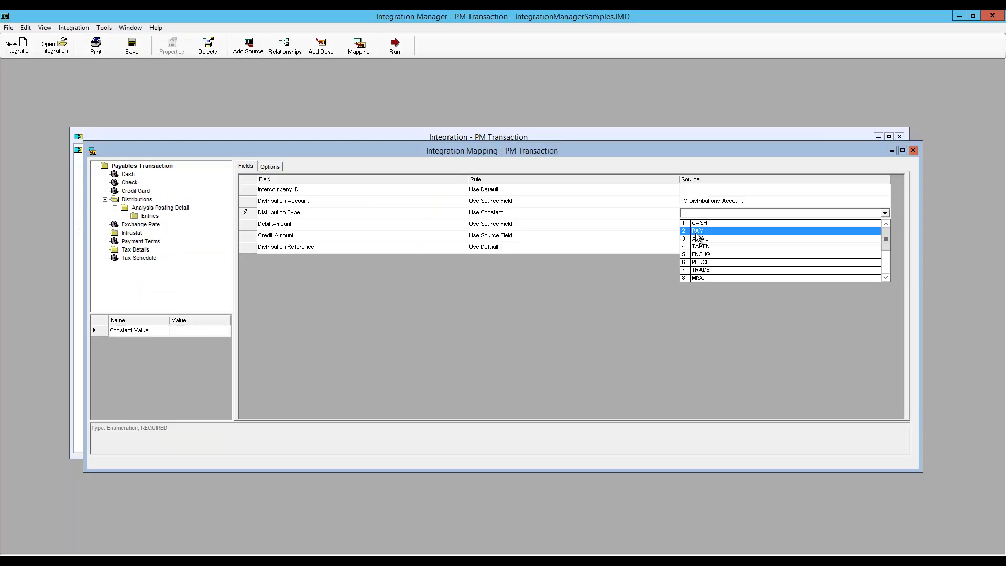
- Close the mapping and the PM Transaction integration without saving the changes
click(913, 150)
click(899, 137)
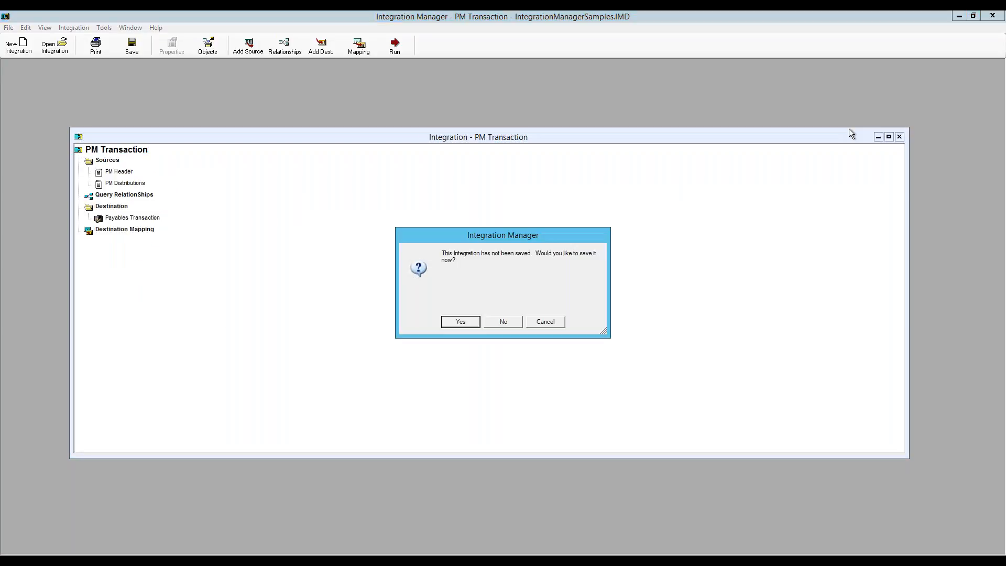
click(506, 324)
- Reopen the PM Transaction integration and move its window higher in the workspace
click(54, 46)
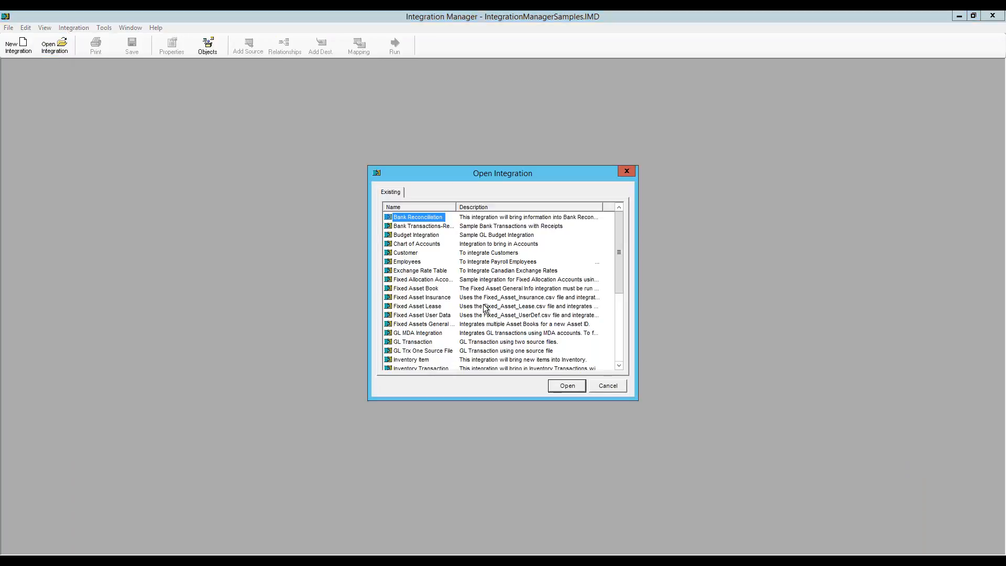
click(622, 324)
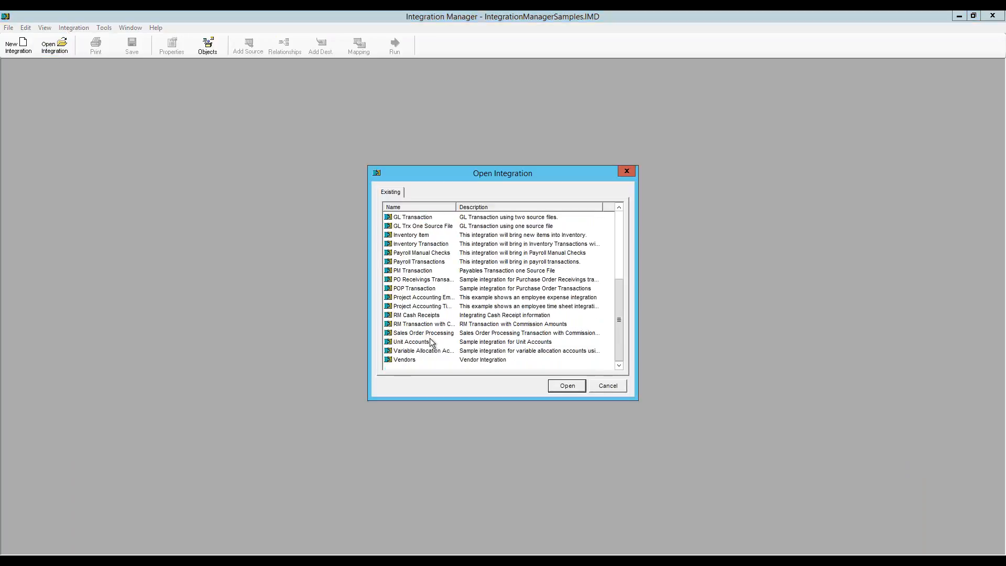
double_click(412, 273)
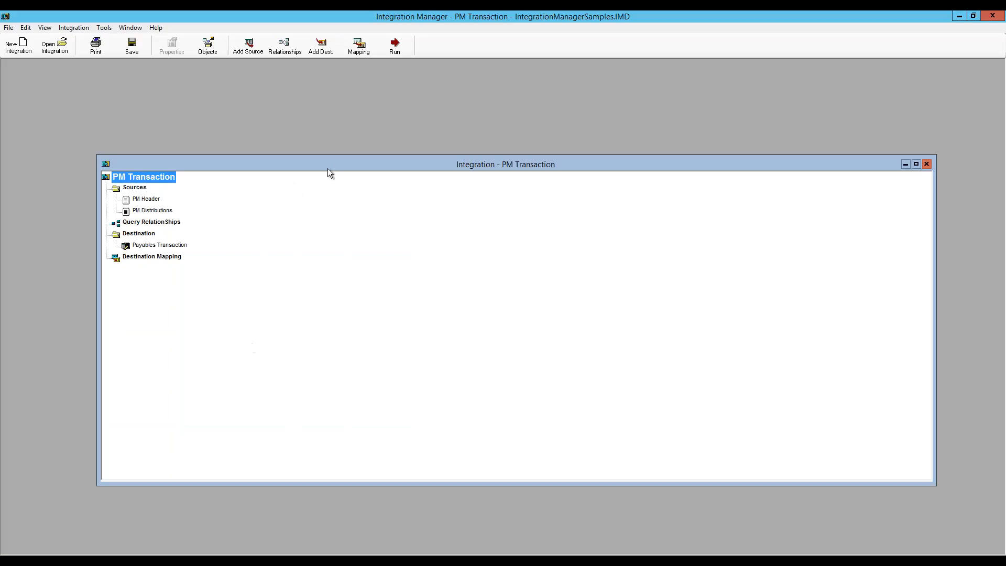
drag(332, 160, 298, 103)
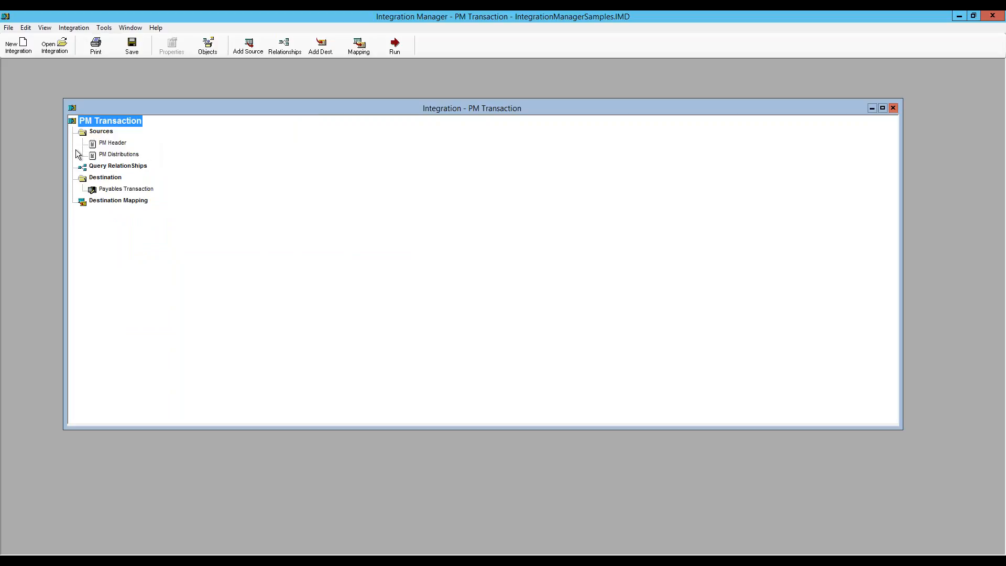
- Check the source file and delimiter settings of the PM Header and PM Distributions sources, leaving both unchanged
double_click(107, 142)
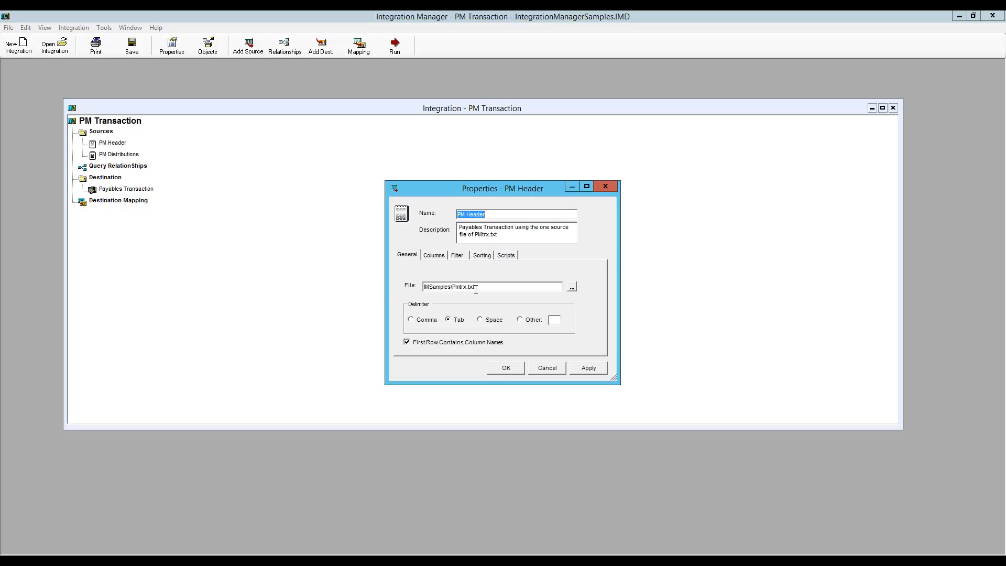
click(547, 368)
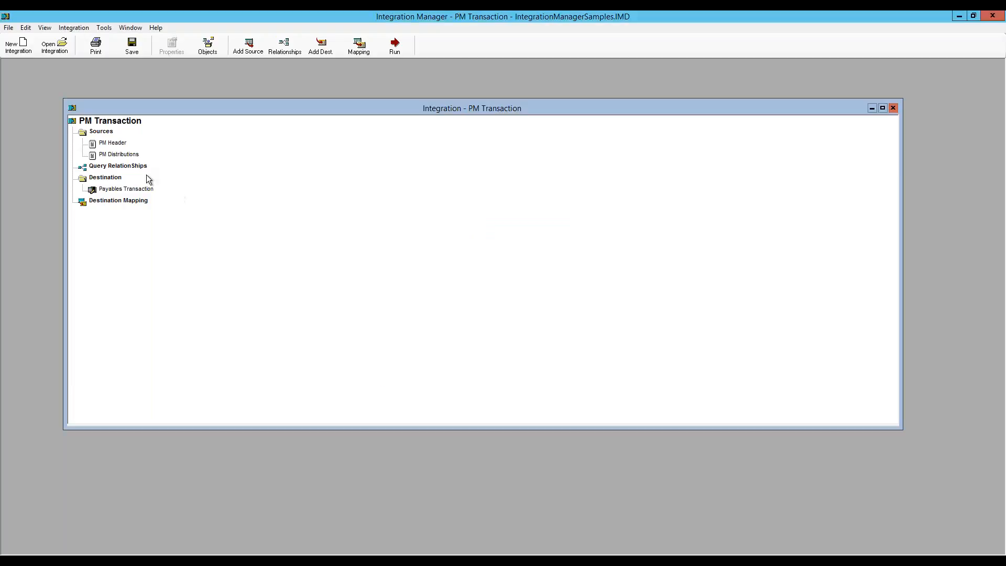
double_click(119, 154)
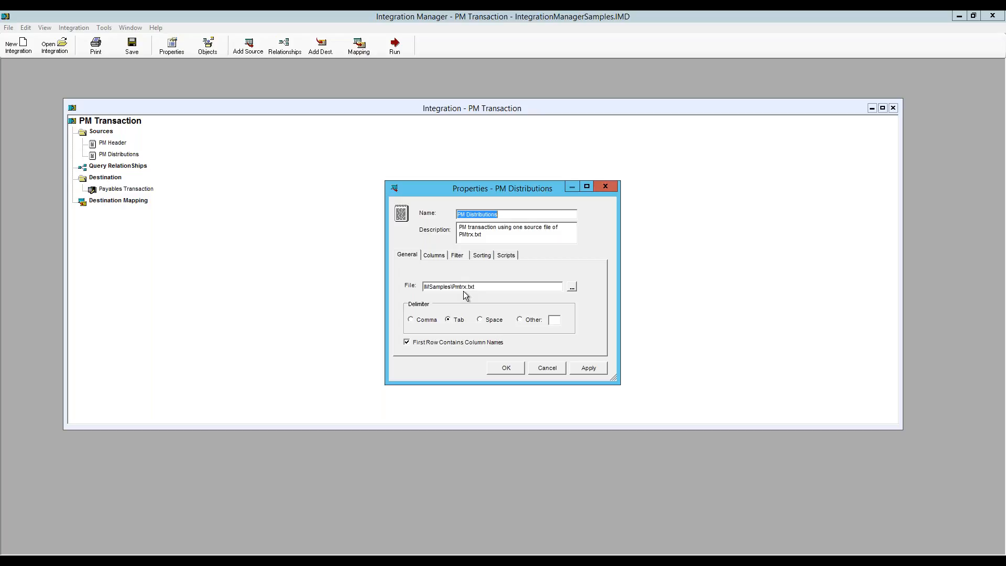
click(547, 368)
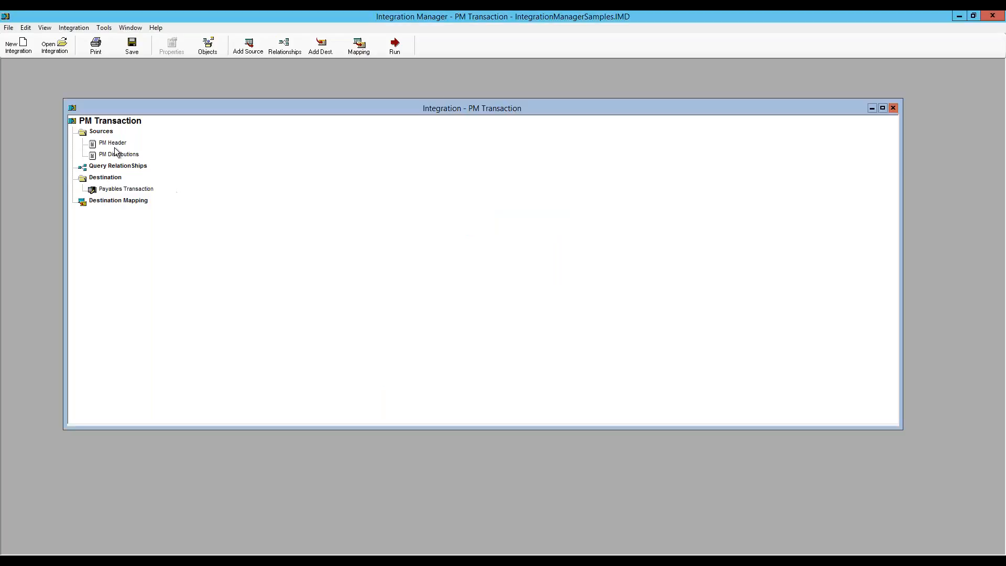
- Review the PM Header source's columns, filter and sorting settings, including its full list of Group By columns
double_click(117, 143)
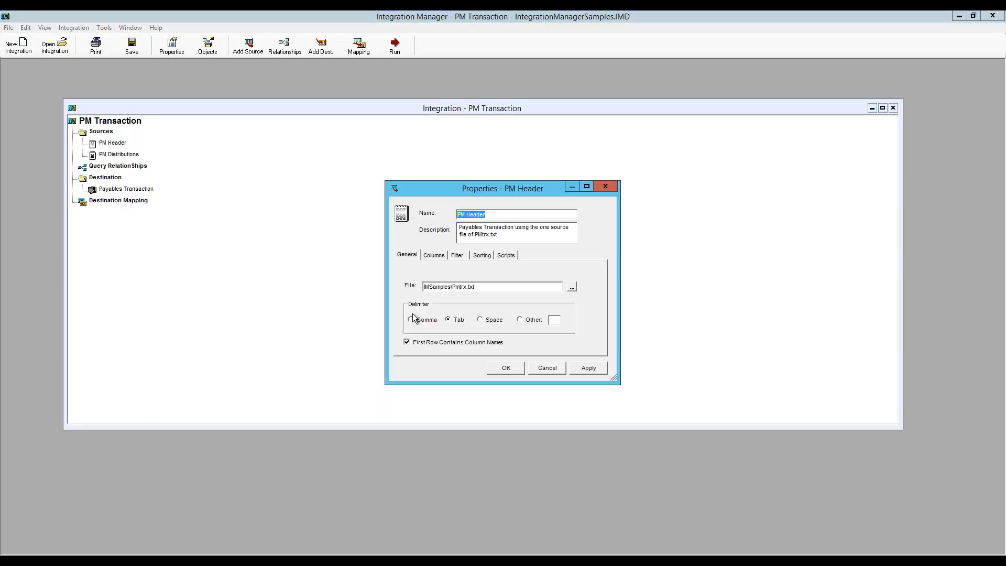
click(408, 262)
click(435, 257)
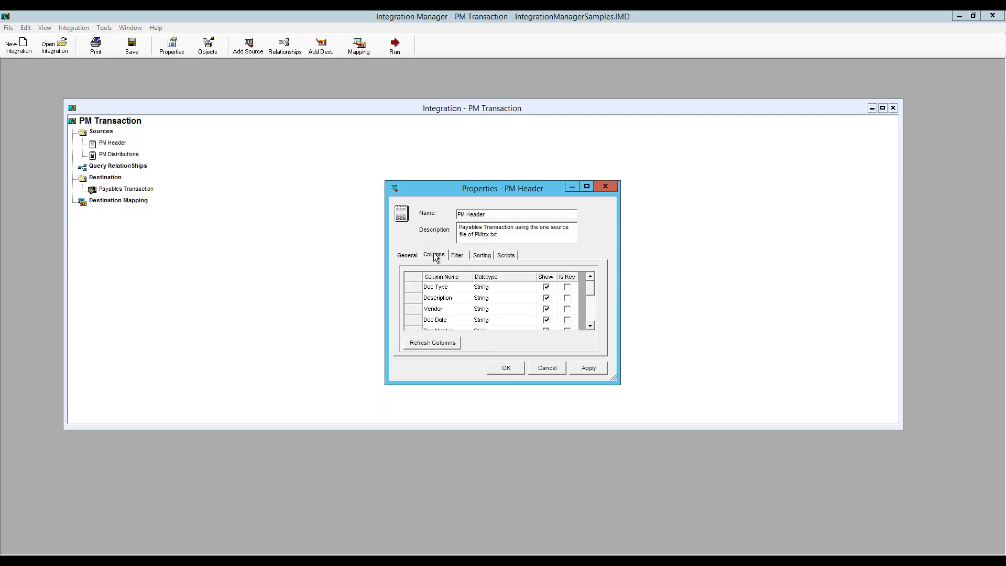
click(457, 256)
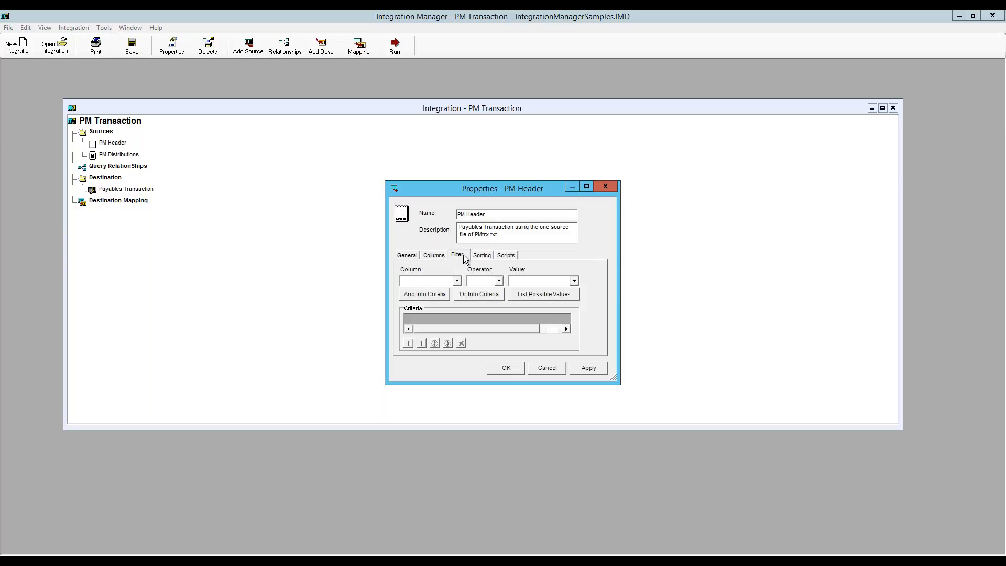
click(483, 257)
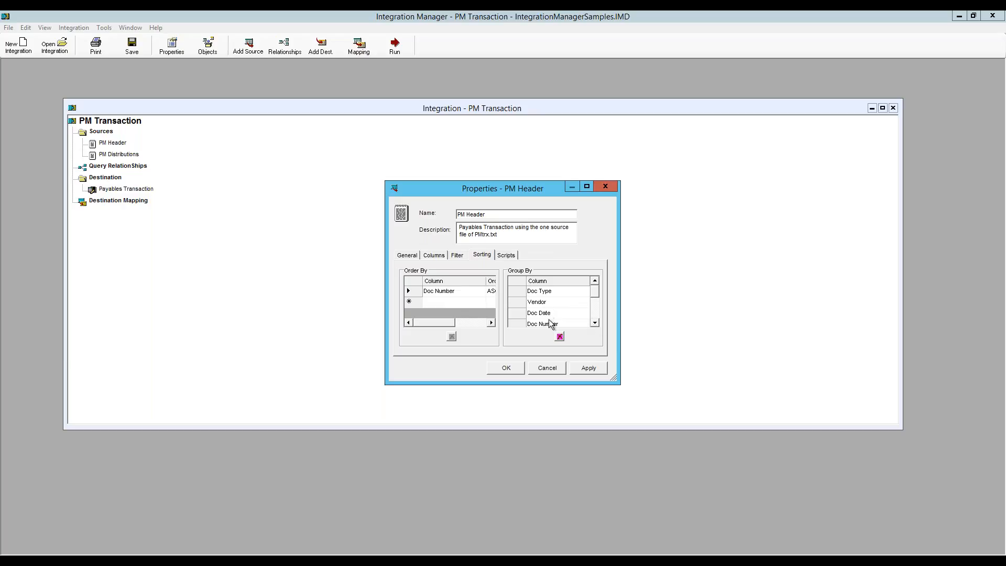
click(596, 324)
click(595, 324)
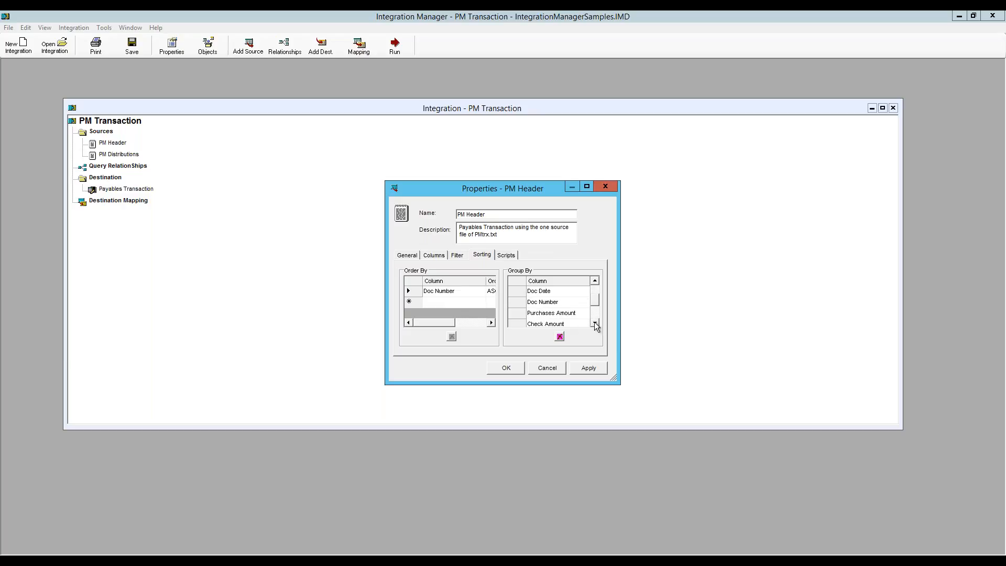
click(595, 324)
click(595, 324)
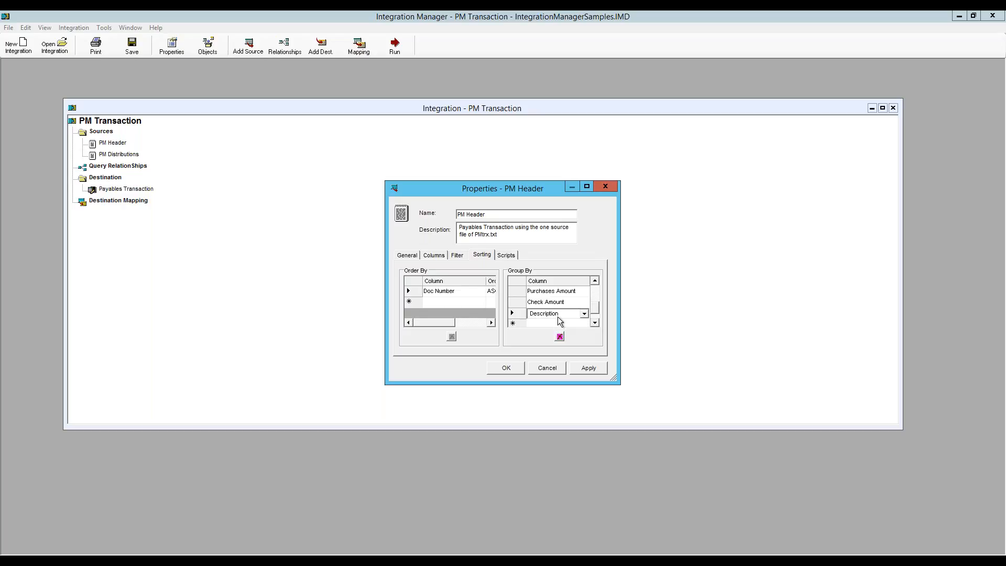
- Compare the Doc Type through Check Amount columns in the Pmtrx workbook with PM Header's grouping, and dismiss the source's properties
key(alt+Tab)
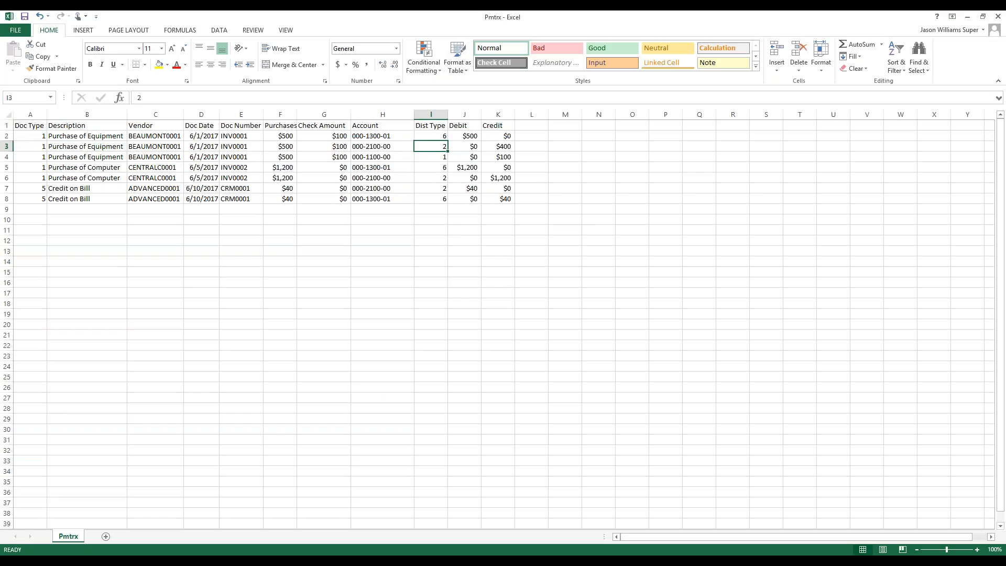
drag(29, 129, 333, 168)
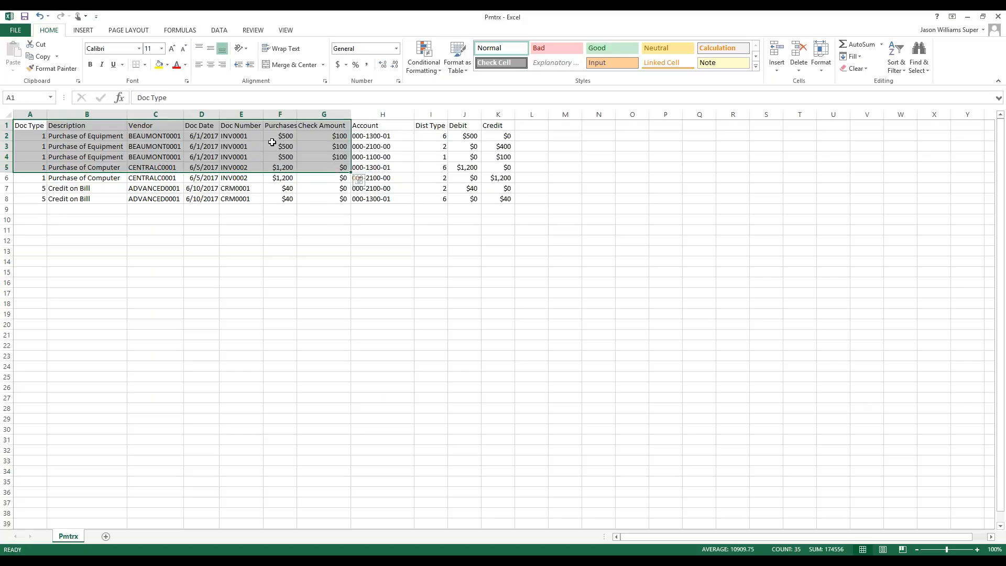
click(204, 560)
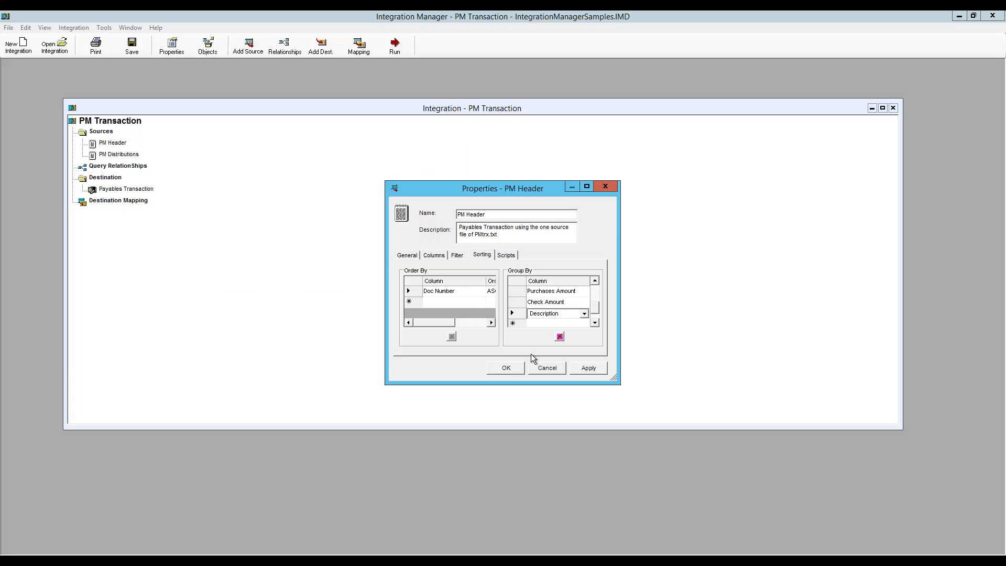
click(547, 367)
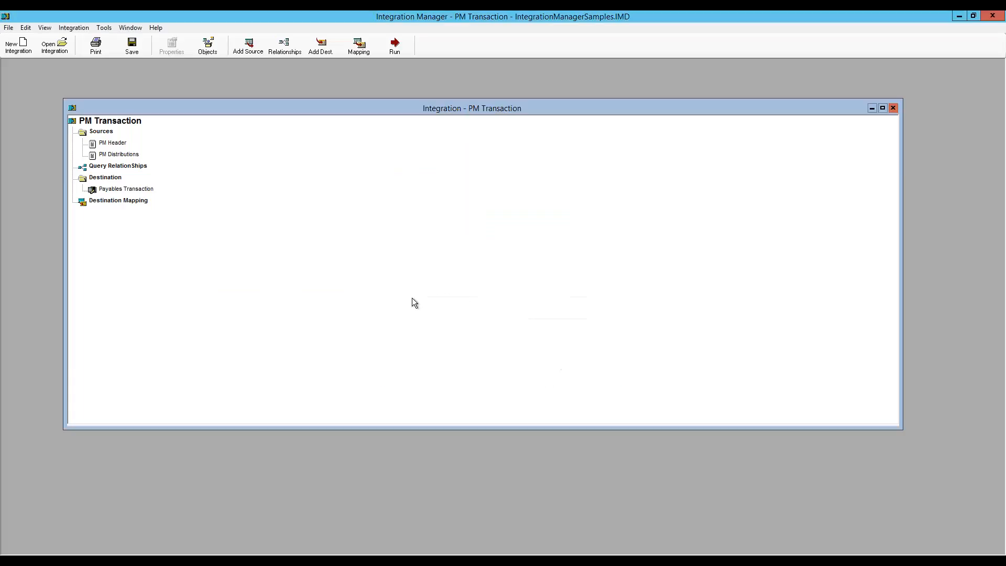
- Open the PM Distributions source's properties and review its columns and sorting settings
double_click(112, 155)
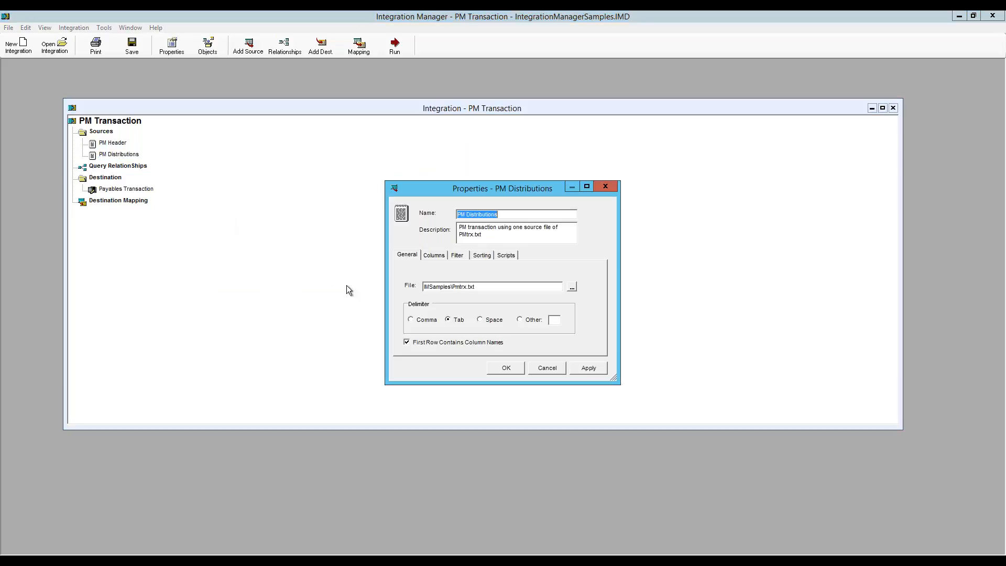
click(432, 256)
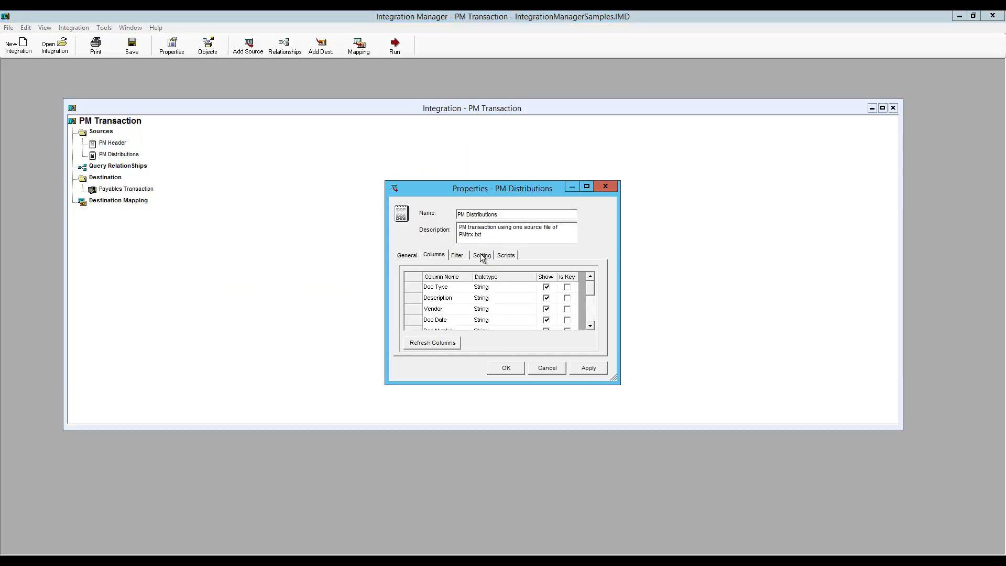
click(482, 256)
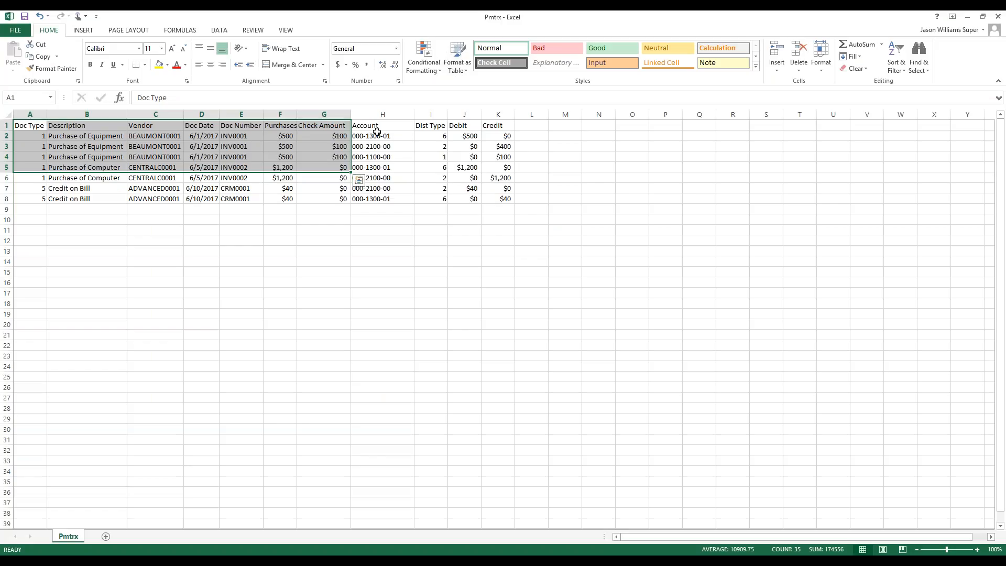
- Compare the Account through Credit columns in the Pmtrx workbook with PM Distributions' Group By columns, and dismiss the source's properties
click(377, 125)
drag(377, 125, 506, 166)
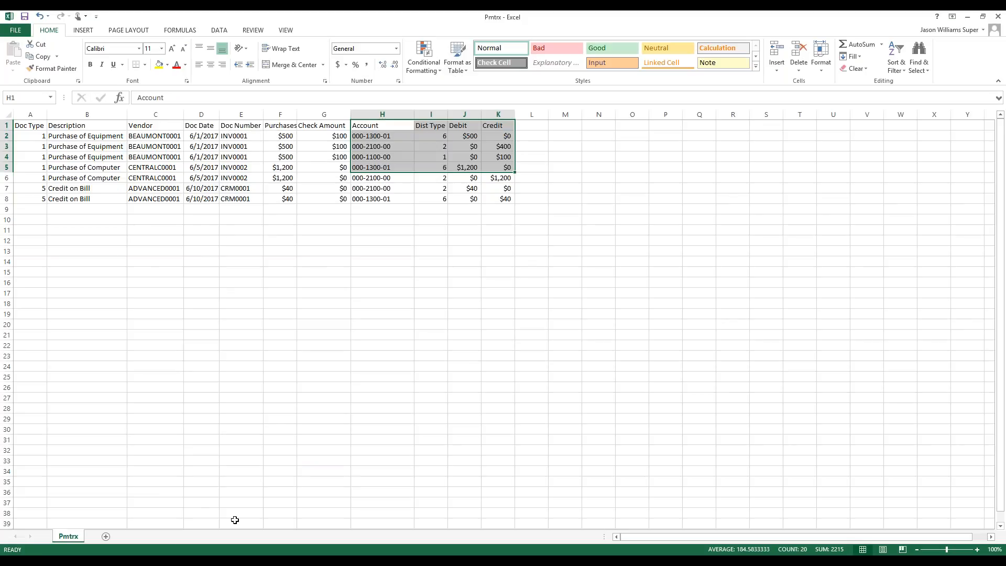
click(202, 551)
click(594, 324)
double_click(595, 324)
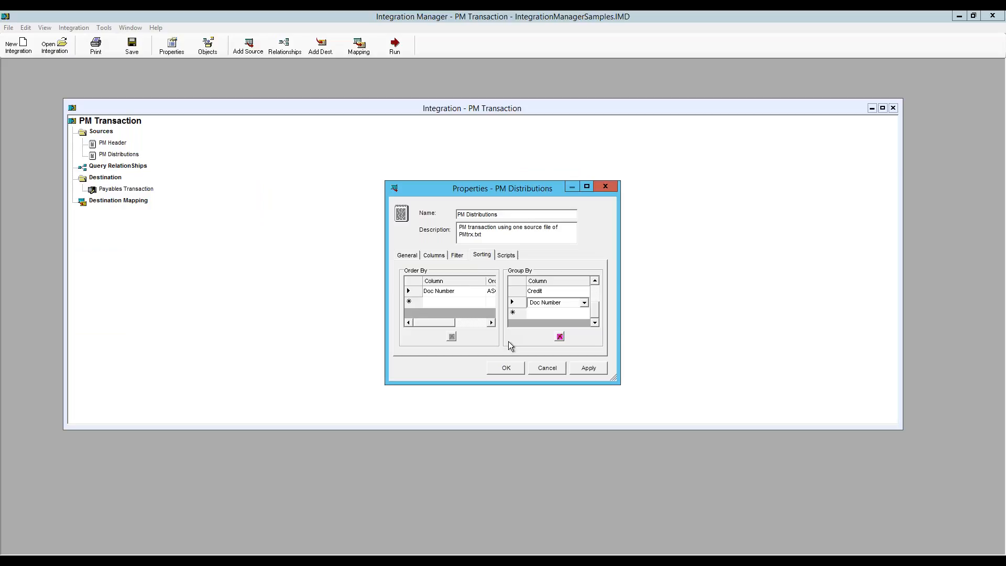
click(546, 368)
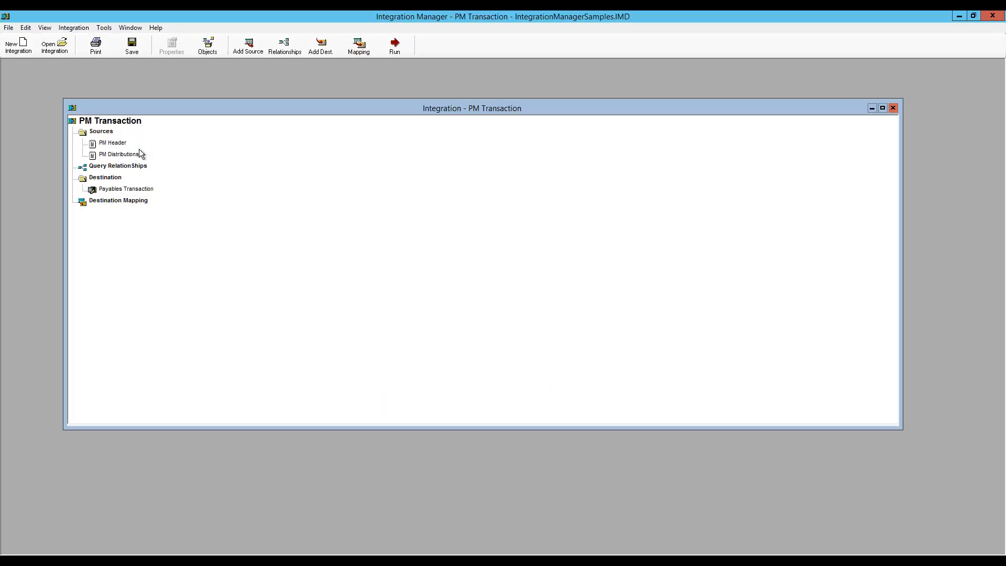
- Examine the relationship between PM Header and PM Distributions, and the Payables Transaction destination's properties
double_click(115, 168)
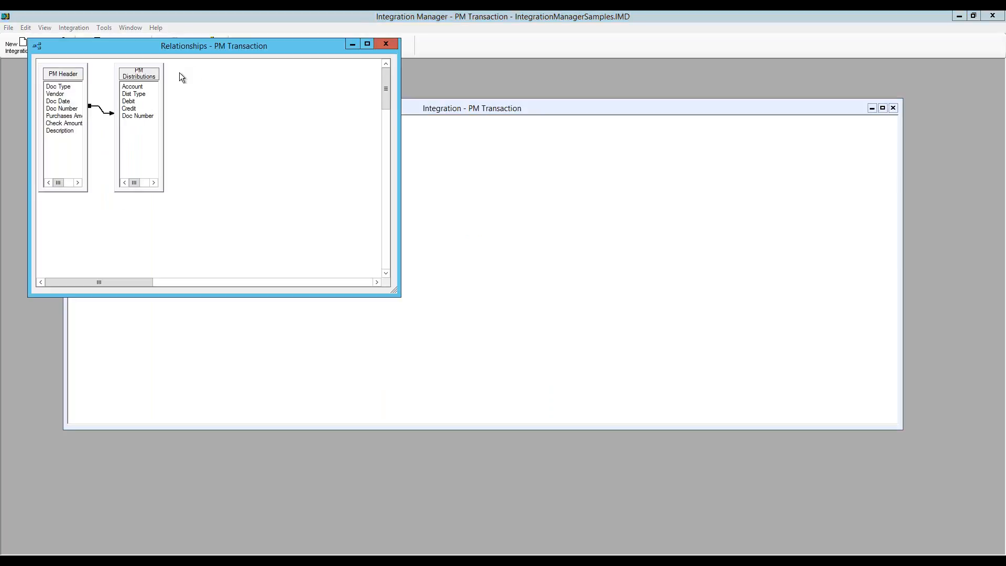
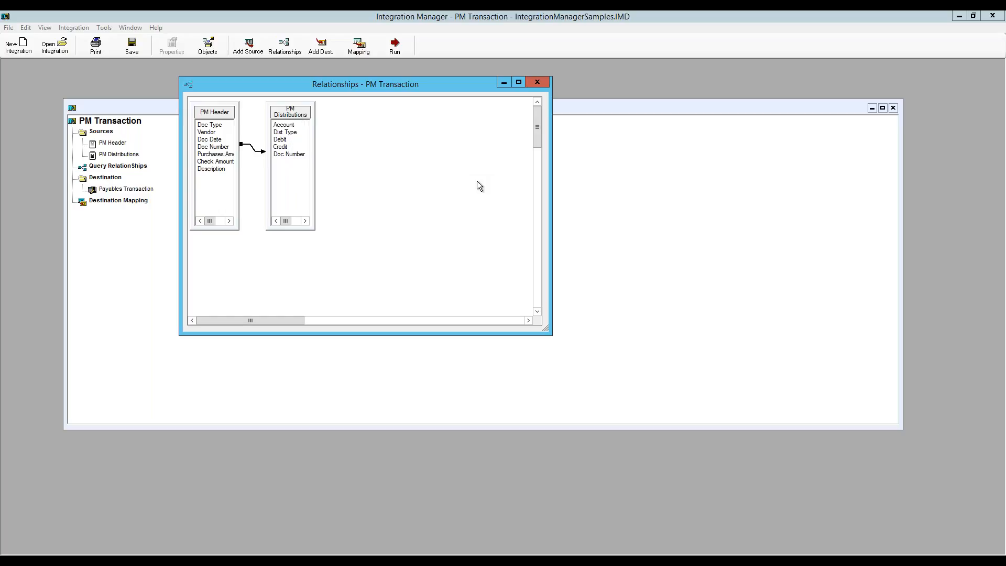
click(538, 82)
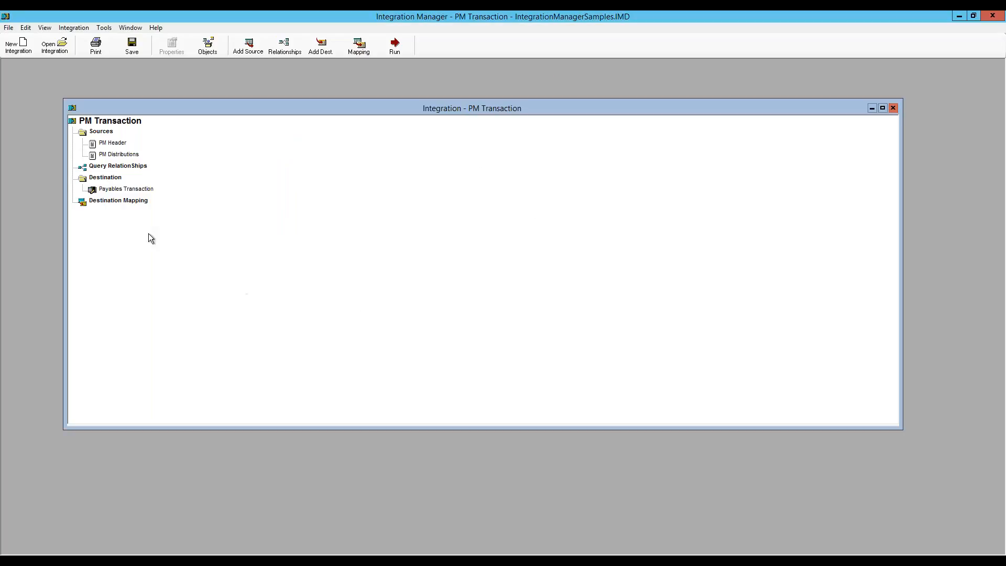
double_click(117, 190)
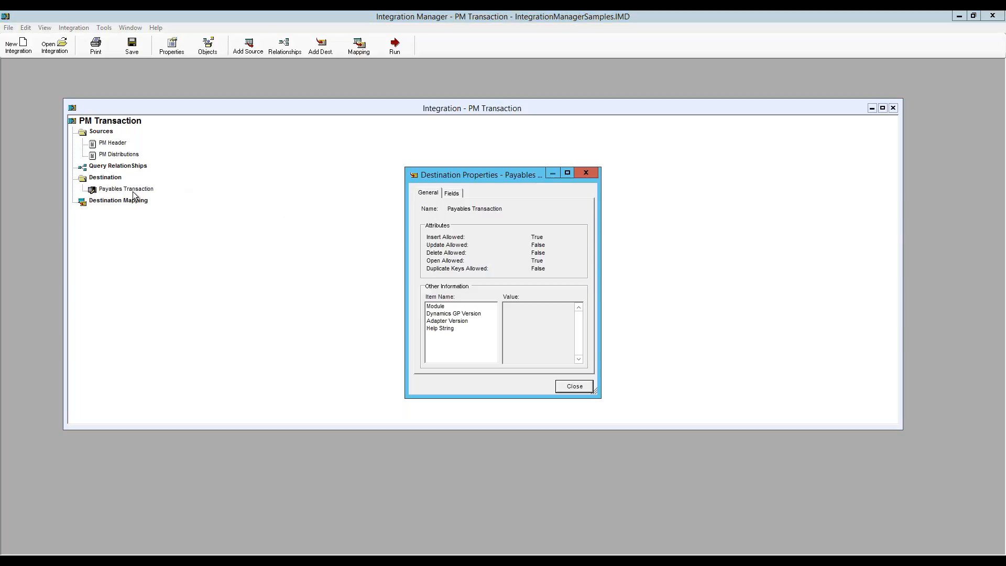
click(573, 386)
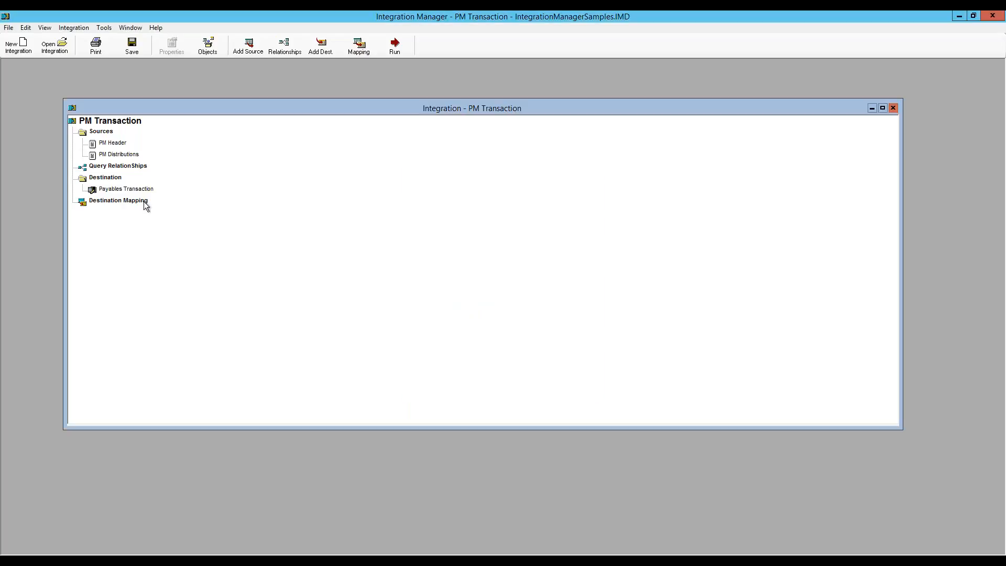
- Open the PM Transaction destination mapping and reposition its window to review the Payables Transaction field rules
double_click(119, 205)
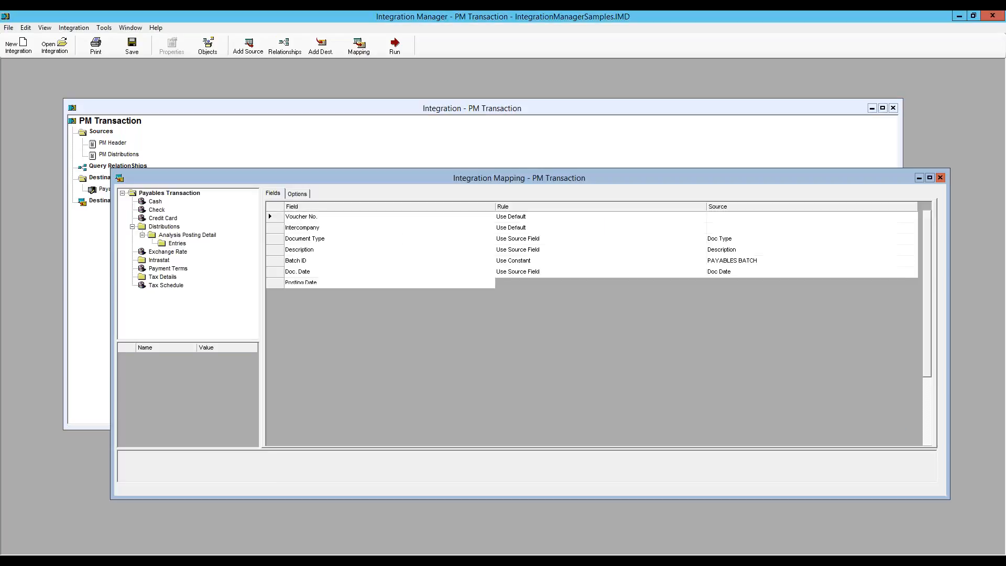
drag(482, 175, 462, 116)
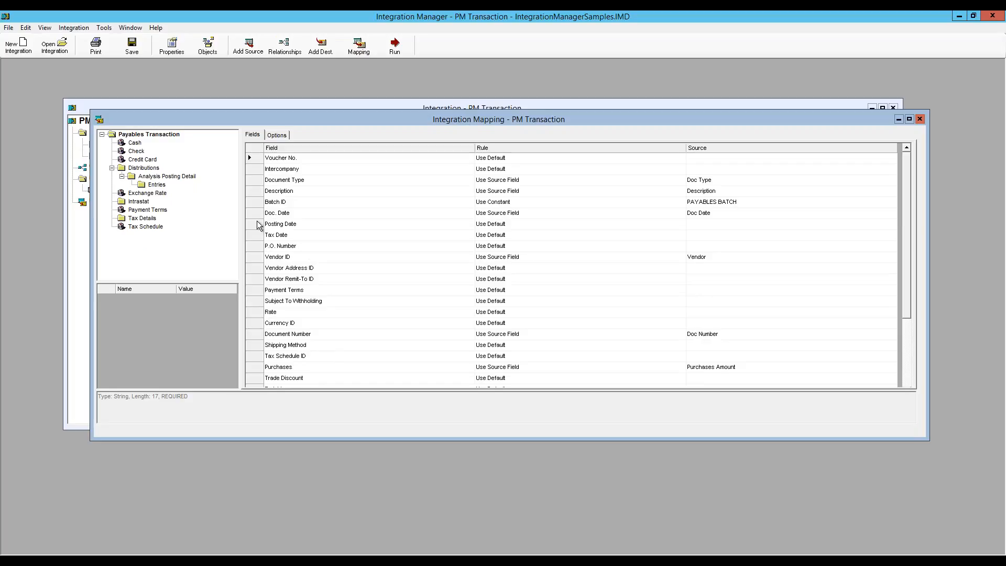
- Review the Payables Transaction mapping options, examining the available rules for Missing Batch and Over Invoice Limit without changing them
click(178, 134)
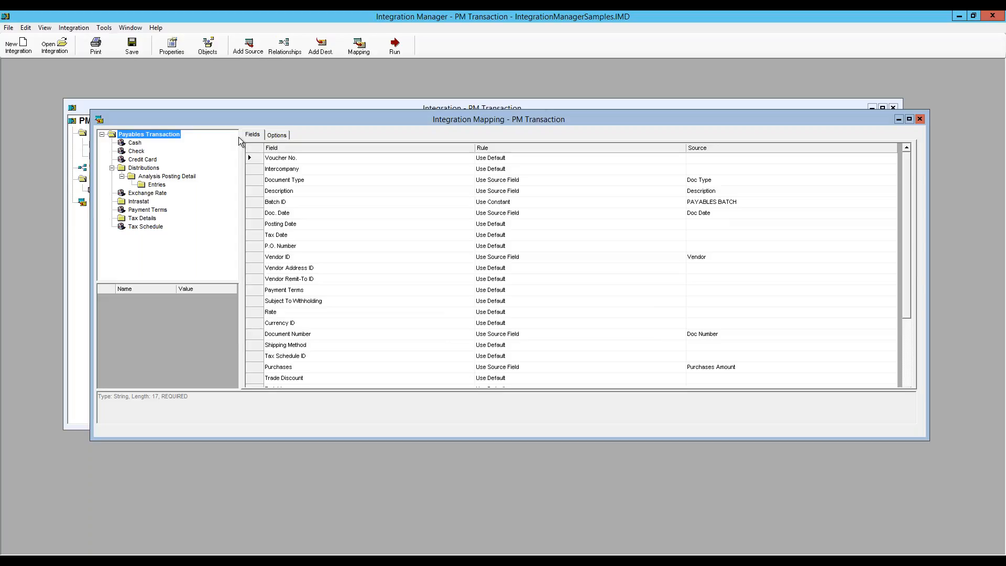
click(273, 135)
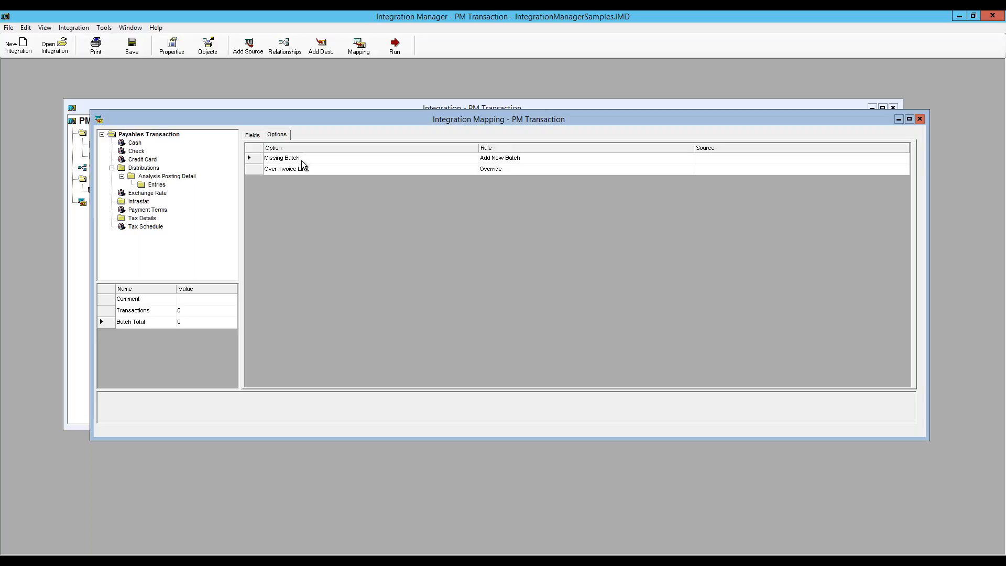
click(500, 159)
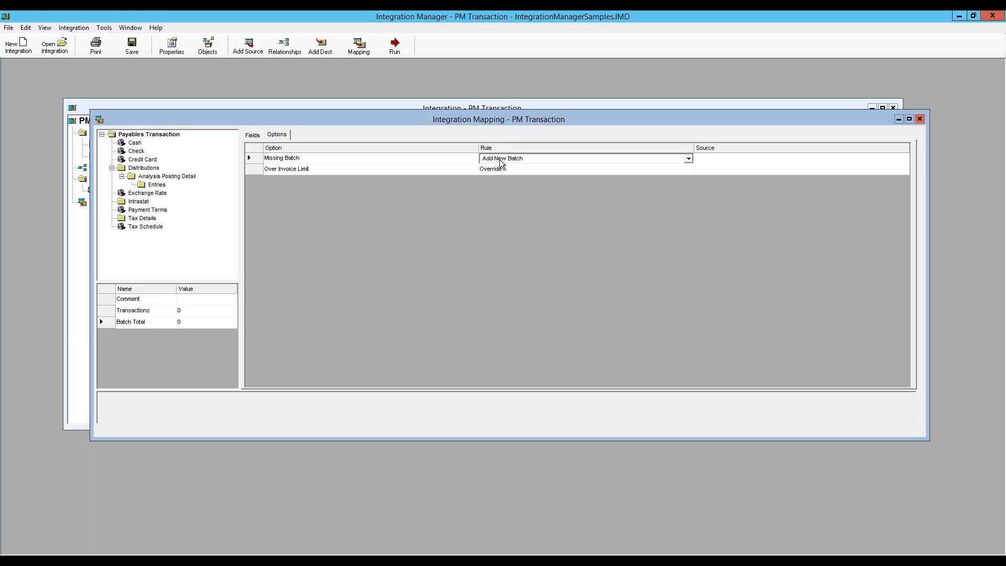
click(501, 160)
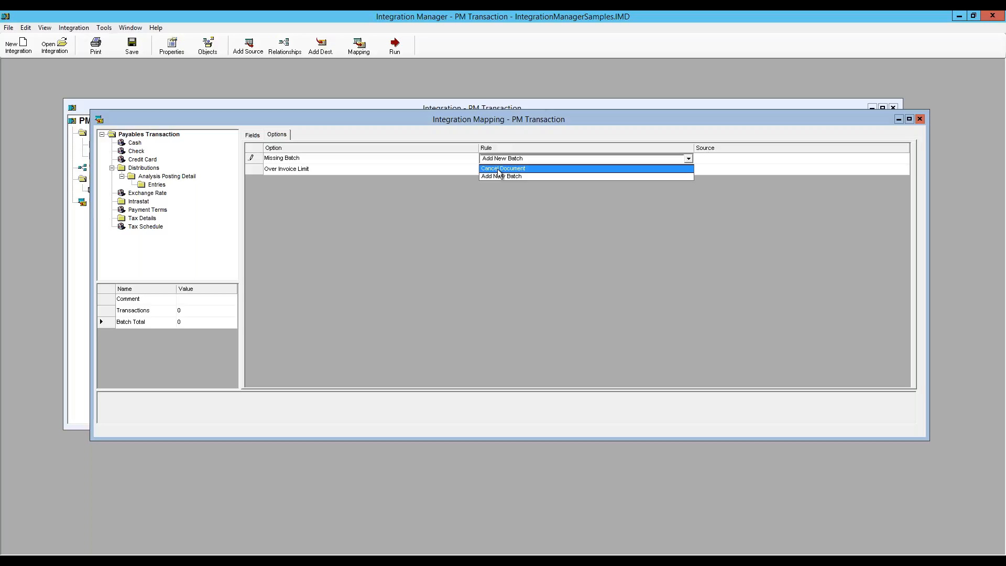
click(512, 146)
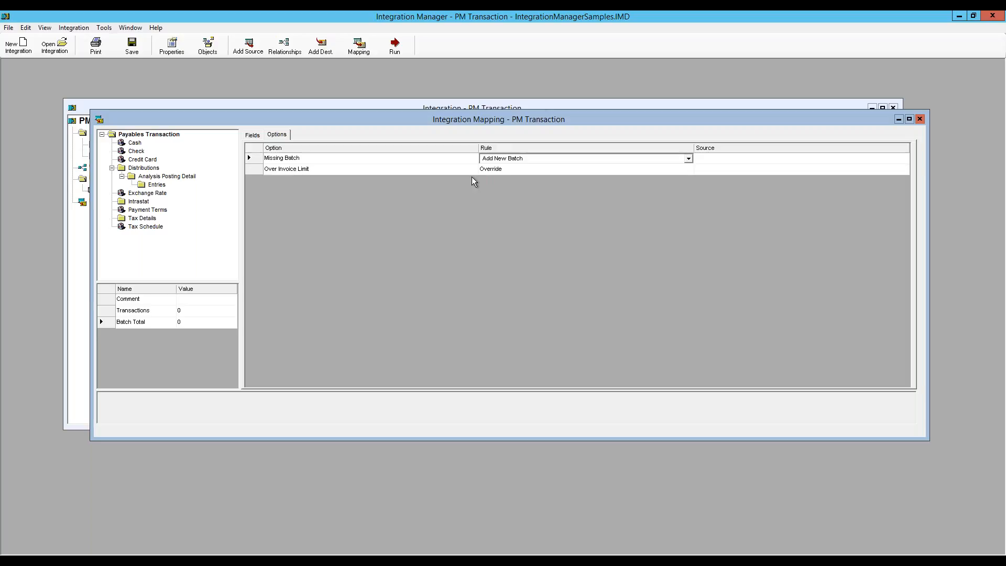
click(507, 172)
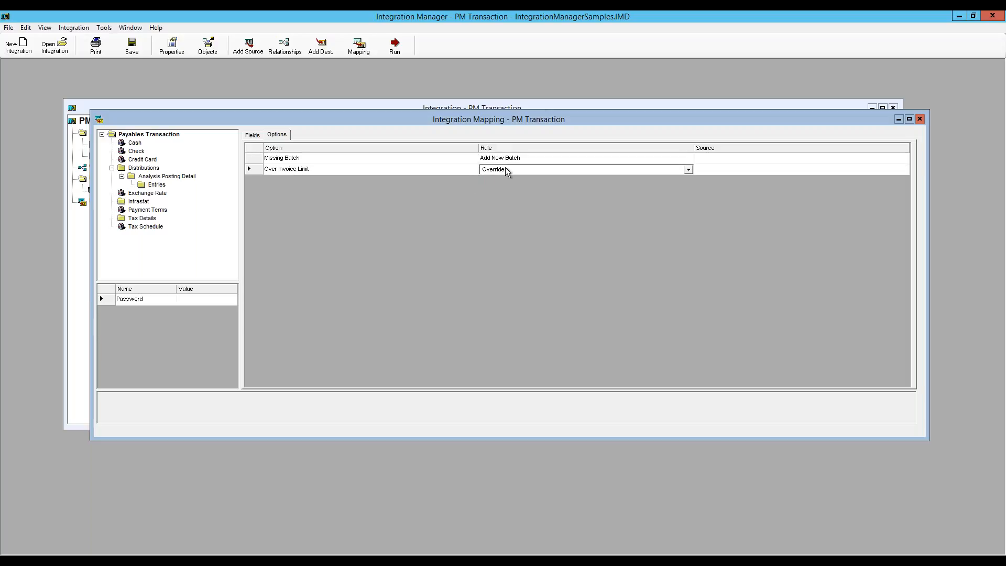
click(507, 171)
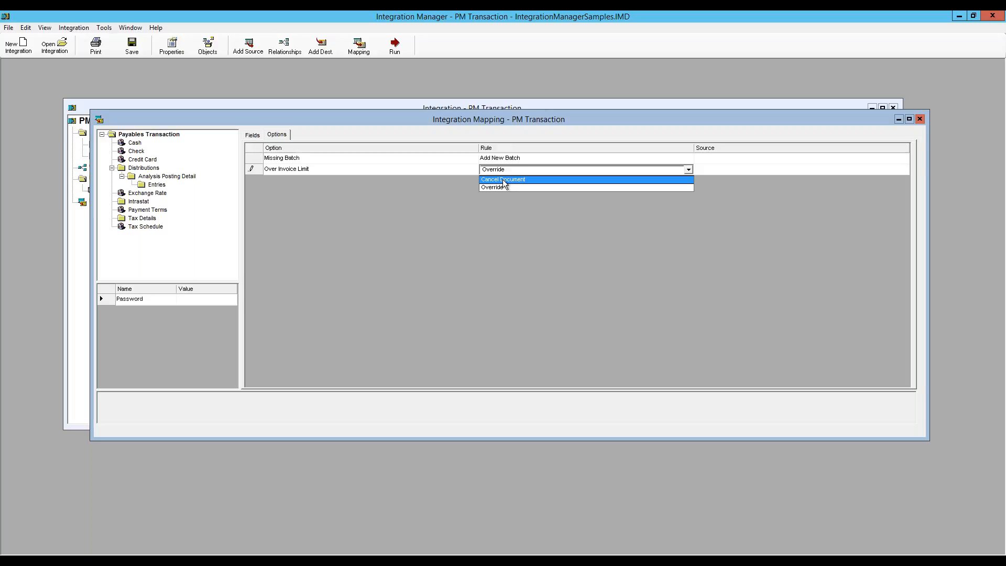
click(505, 171)
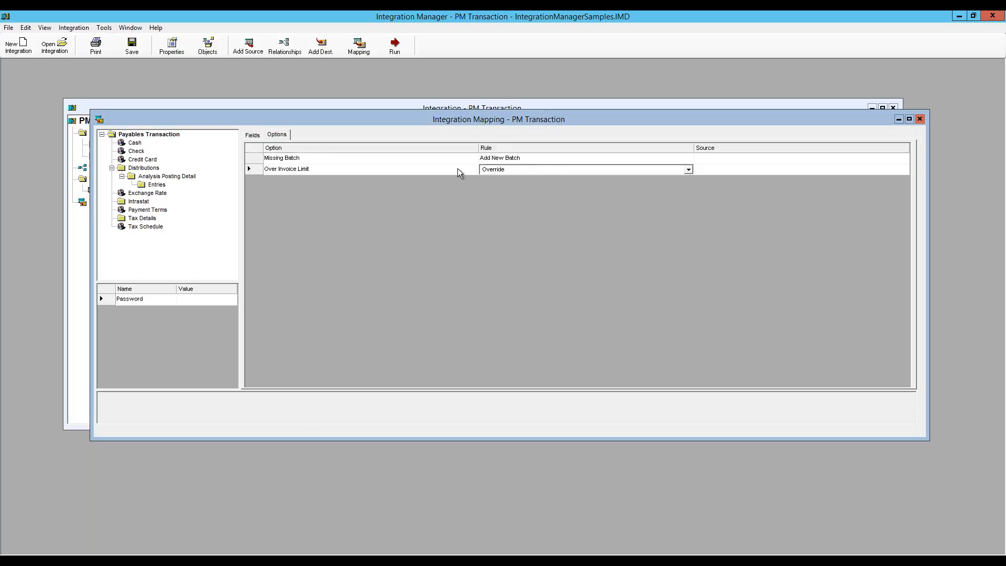
- Return to the mapping's field rules, and check the Voucher No. field in Dynamics GP's Payables Transaction Entry window before dismissing it
click(253, 135)
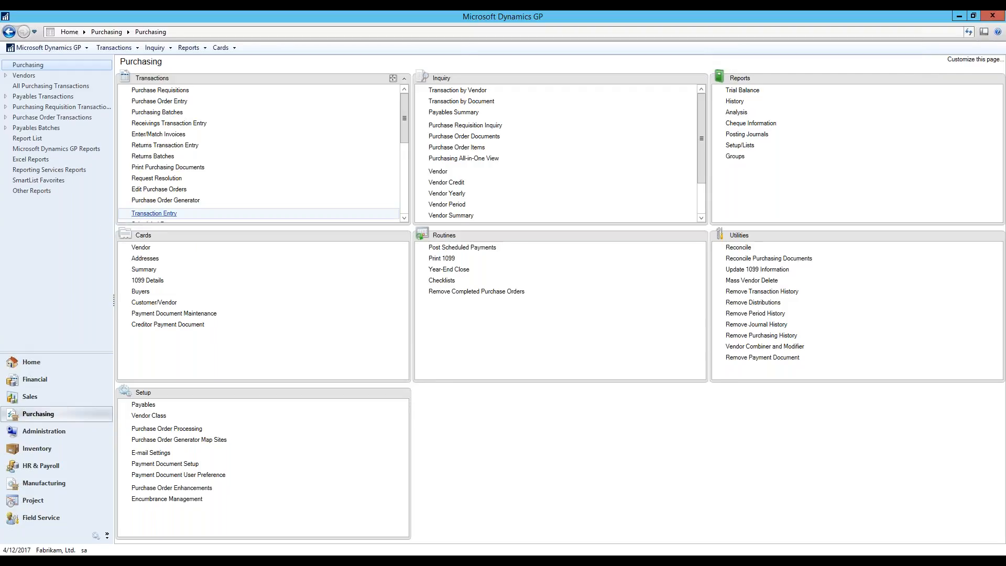
click(153, 213)
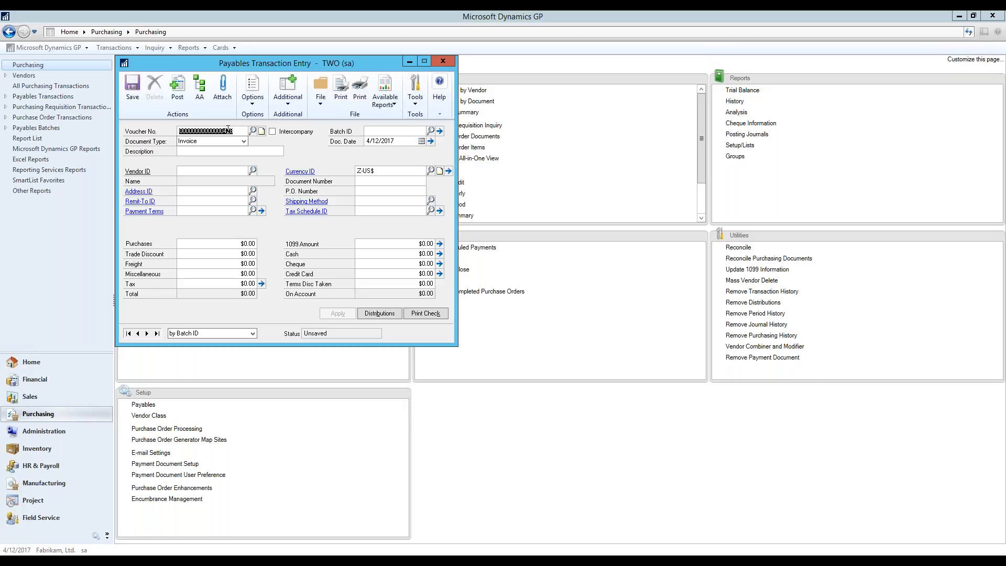
click(441, 61)
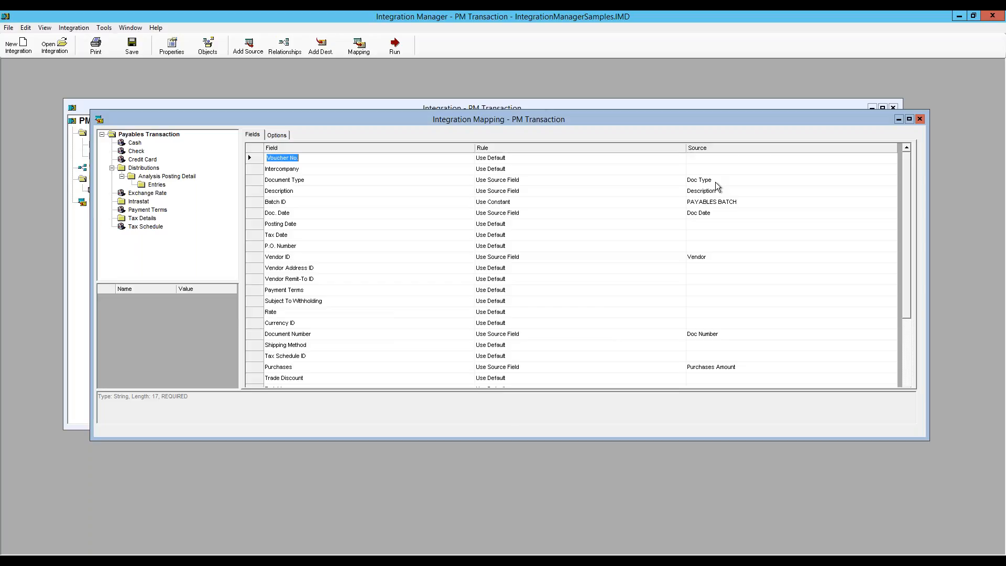
- Check the invoice and credit rows' Doc Type values in the Pmtrx workbook, and inspect the Batch ID field's constant rule in the mapping
key(alt+Tab)
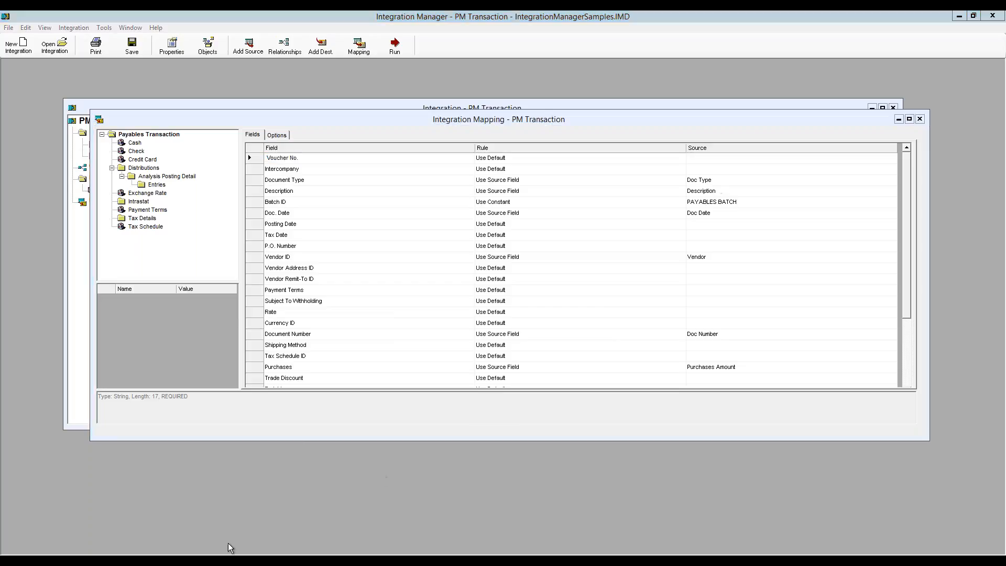
click(36, 138)
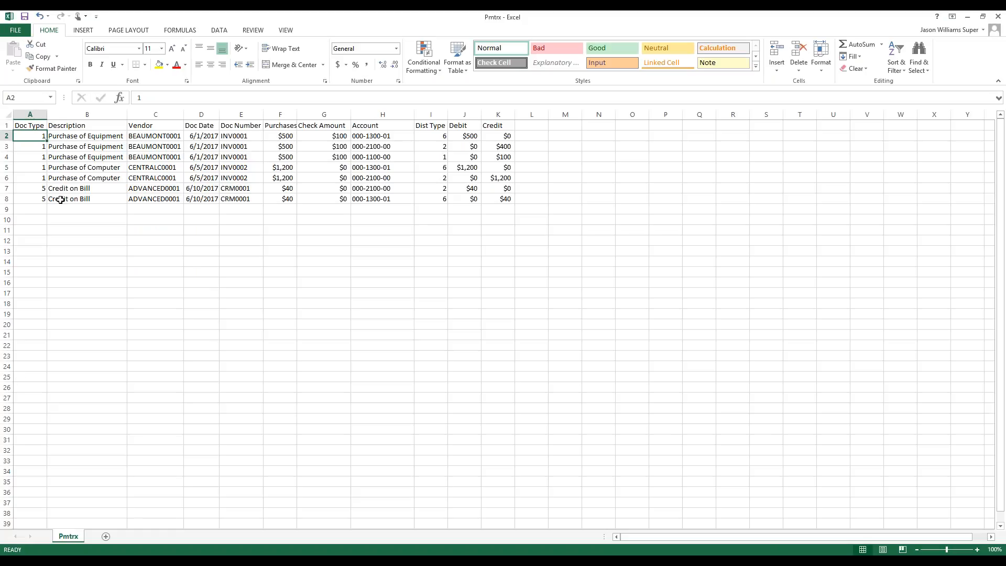
click(33, 188)
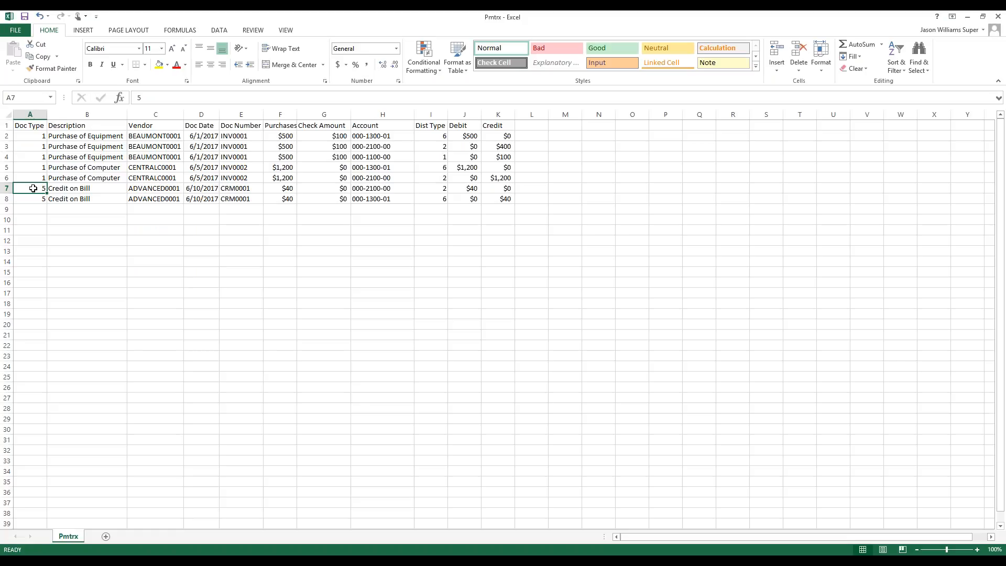
click(37, 138)
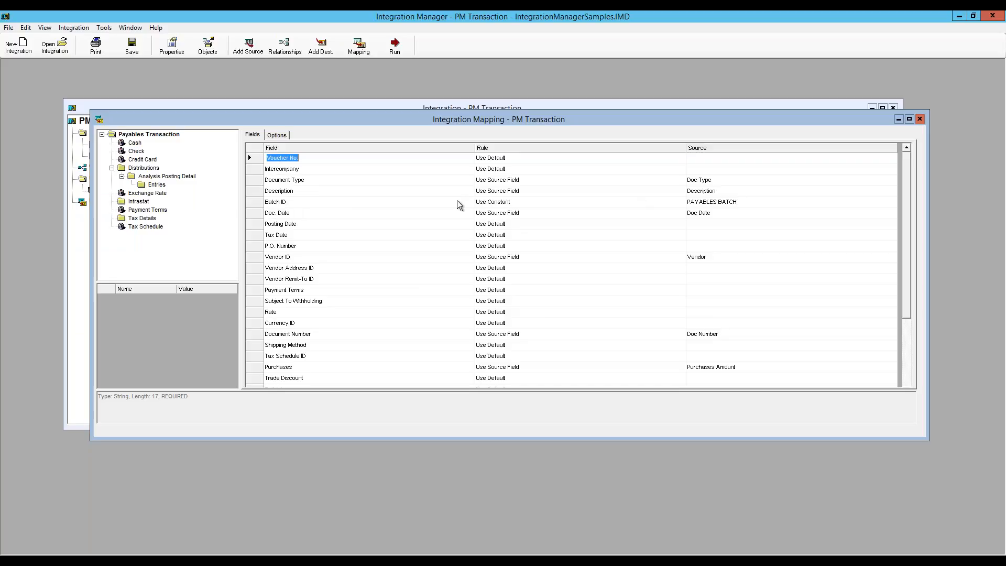
click(508, 201)
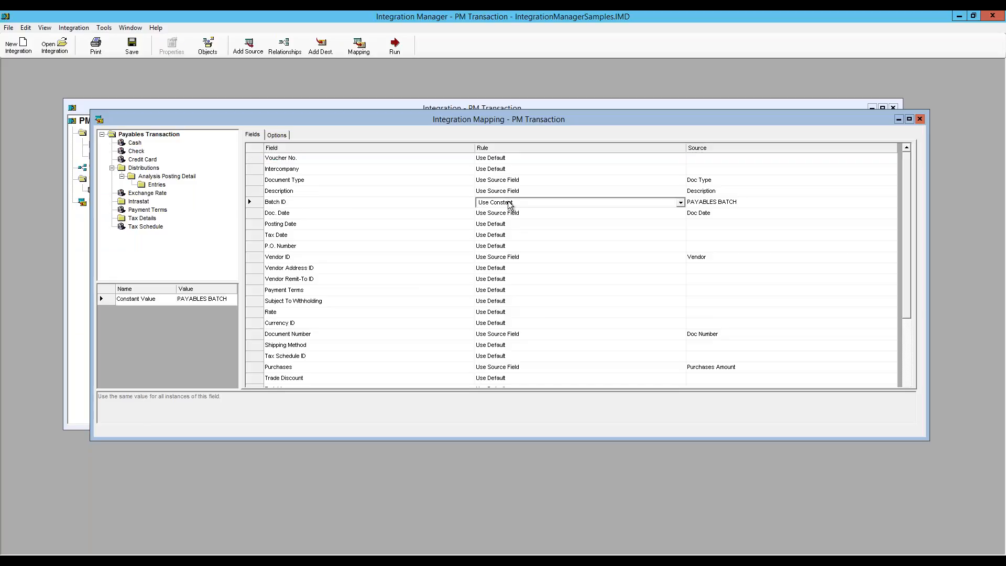
click(736, 204)
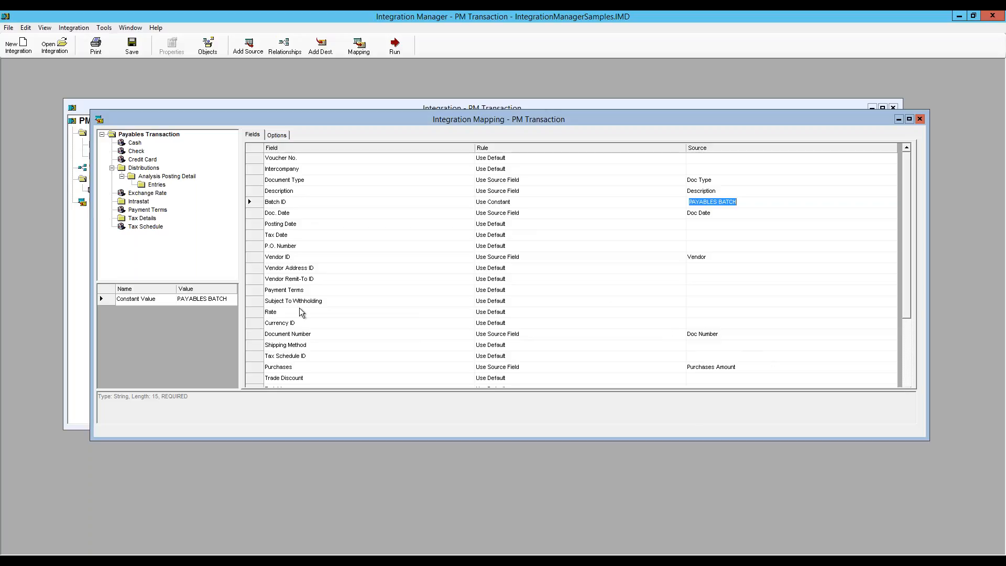
- Examine the Distributions mapping's fields and Record Source option, and move the mapping window aside to reveal the integration's sources
click(143, 168)
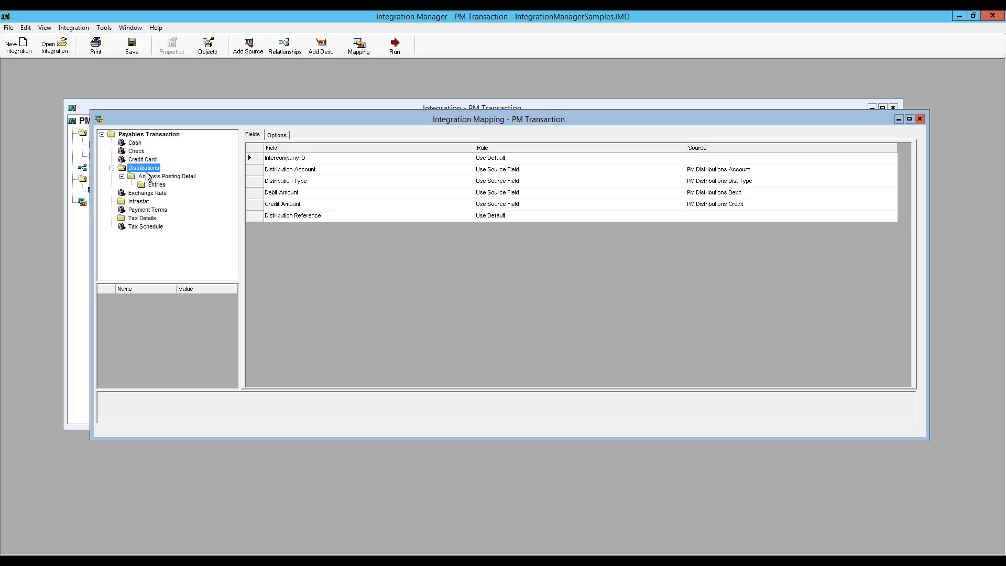
click(272, 136)
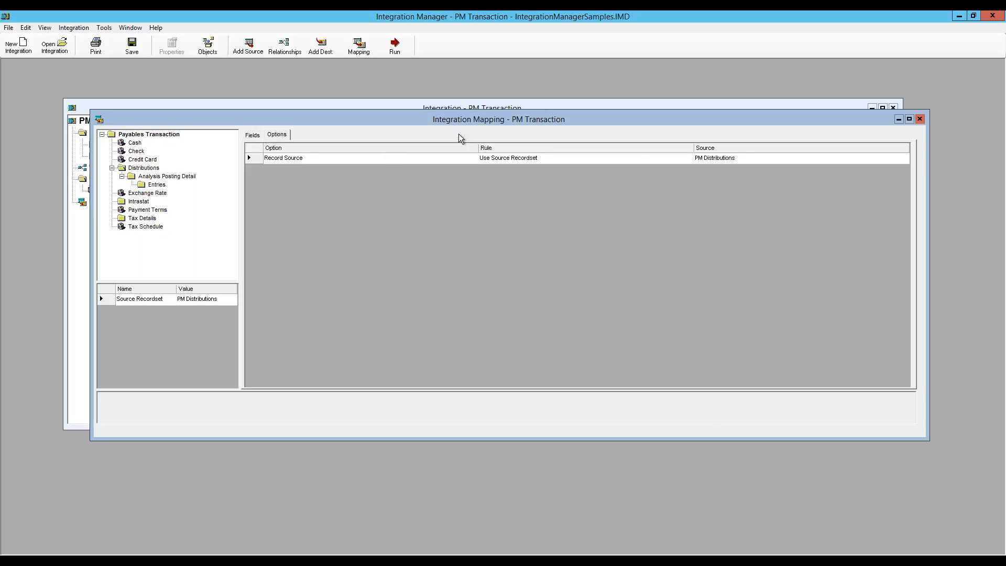
drag(438, 121, 443, 195)
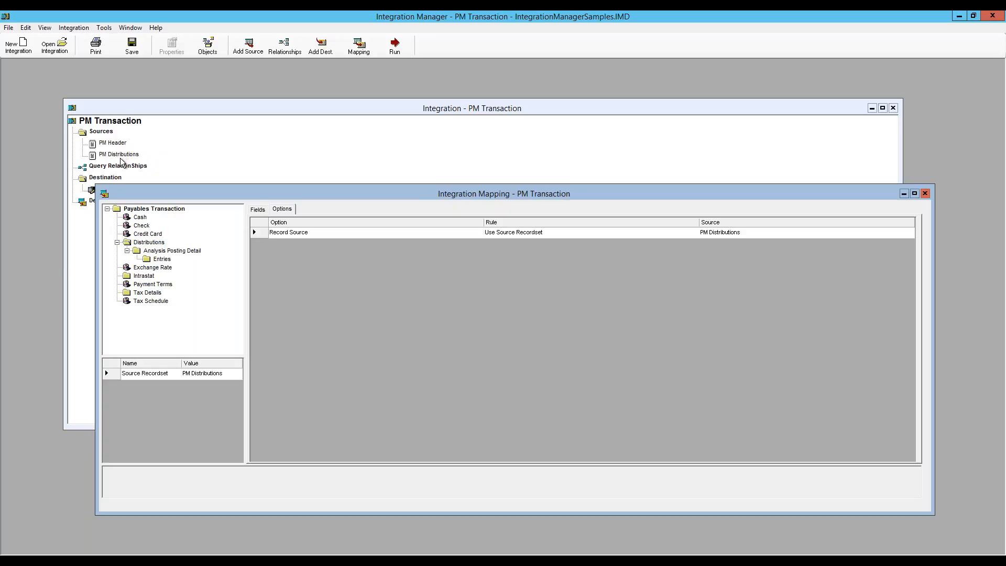
- Inspect the Distribution Account field's source in the Distributions field mapping, repositioning the window to refer to the integration's sources
click(259, 209)
drag(344, 189, 318, 134)
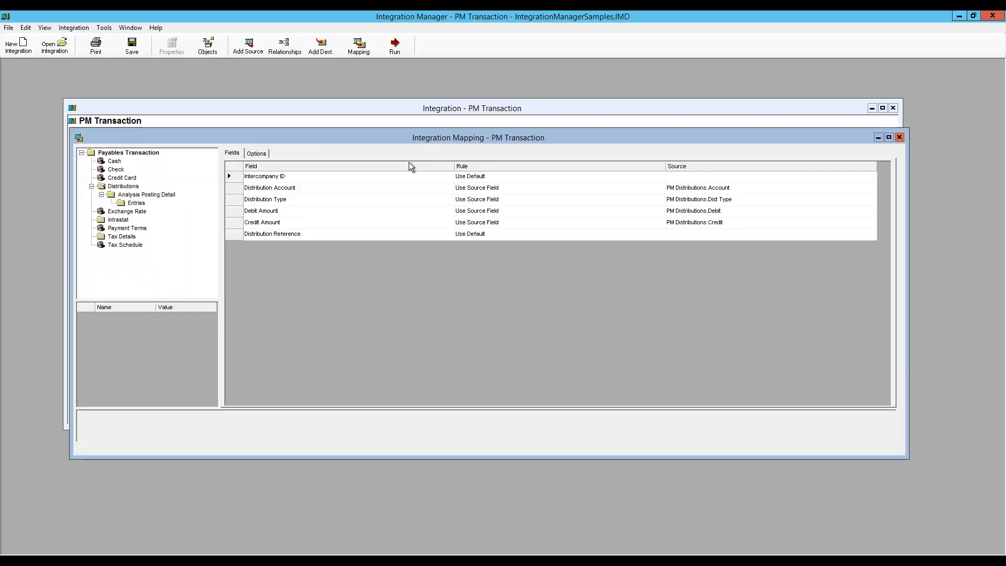
click(679, 191)
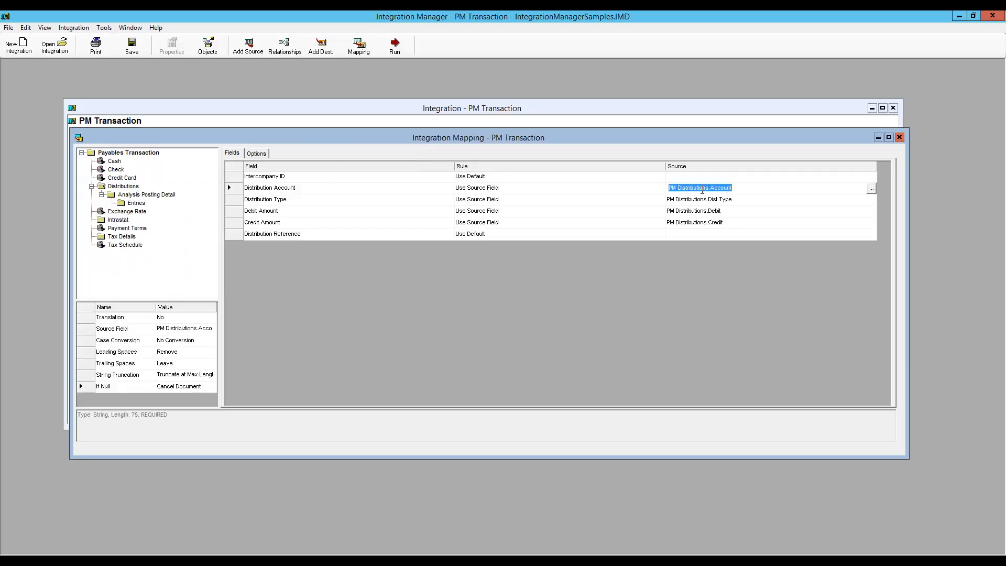
drag(254, 140, 283, 170)
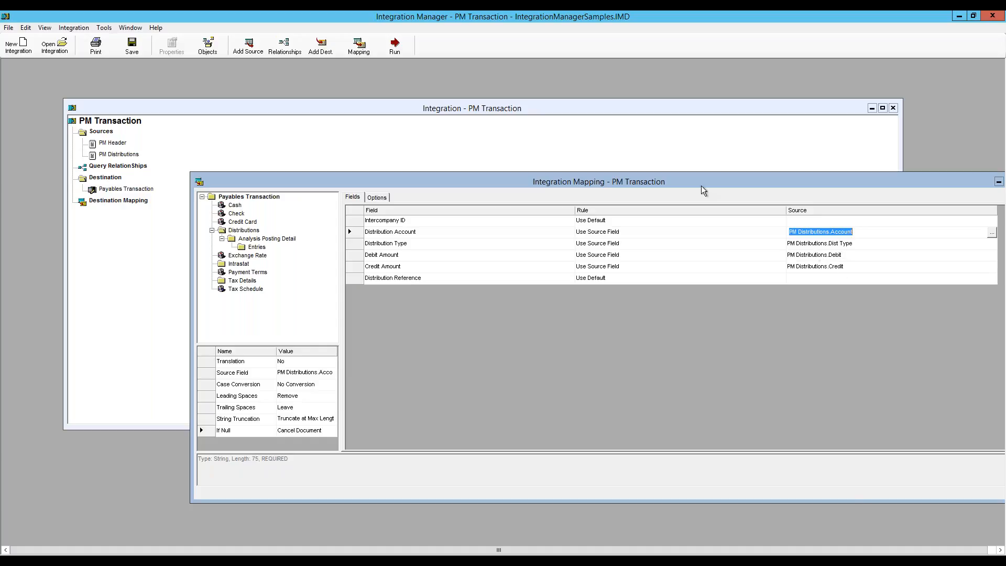
drag(690, 178, 619, 132)
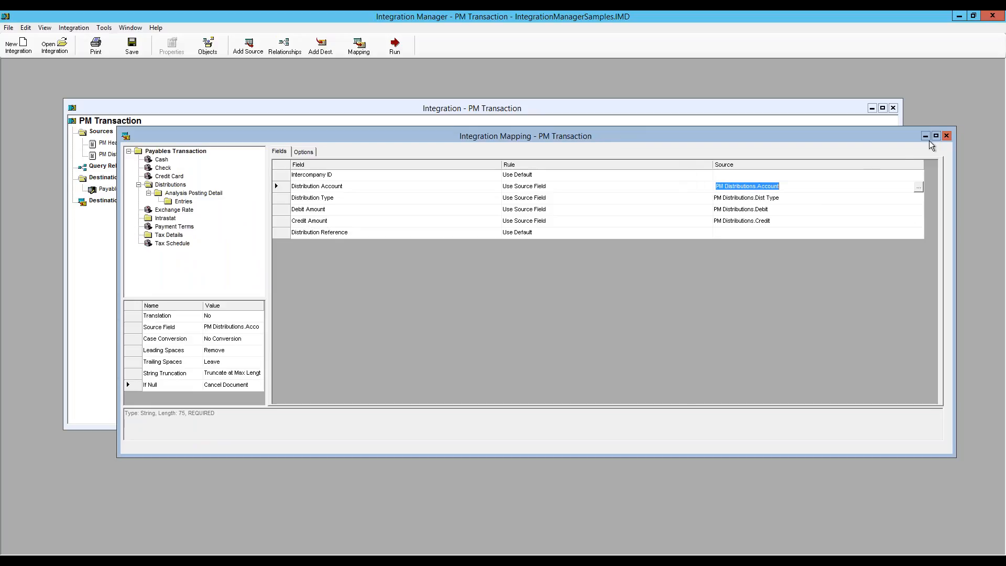
- Close the destination mapping, run the PM Transaction integration, and dismiss its progress window on completion
click(947, 136)
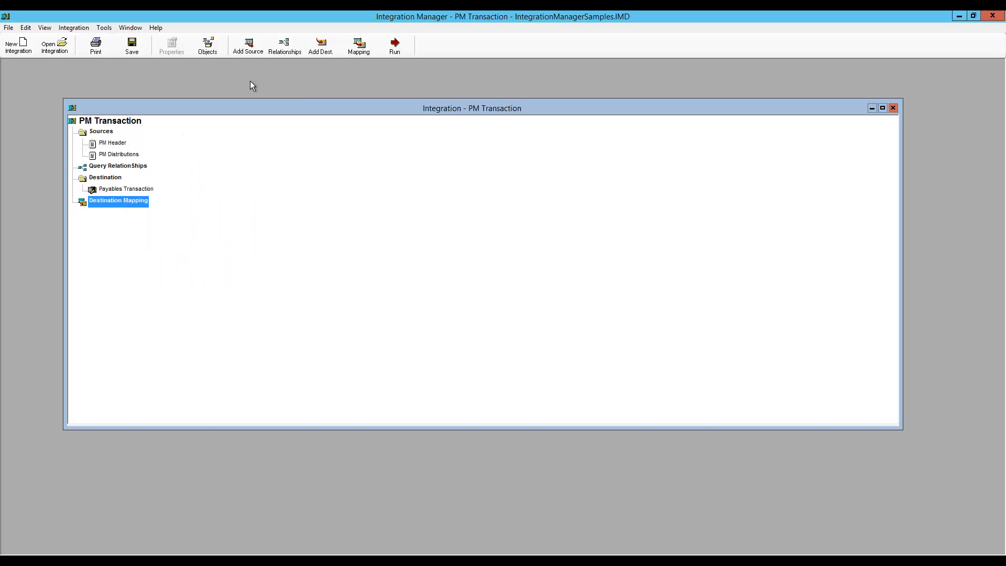
click(394, 47)
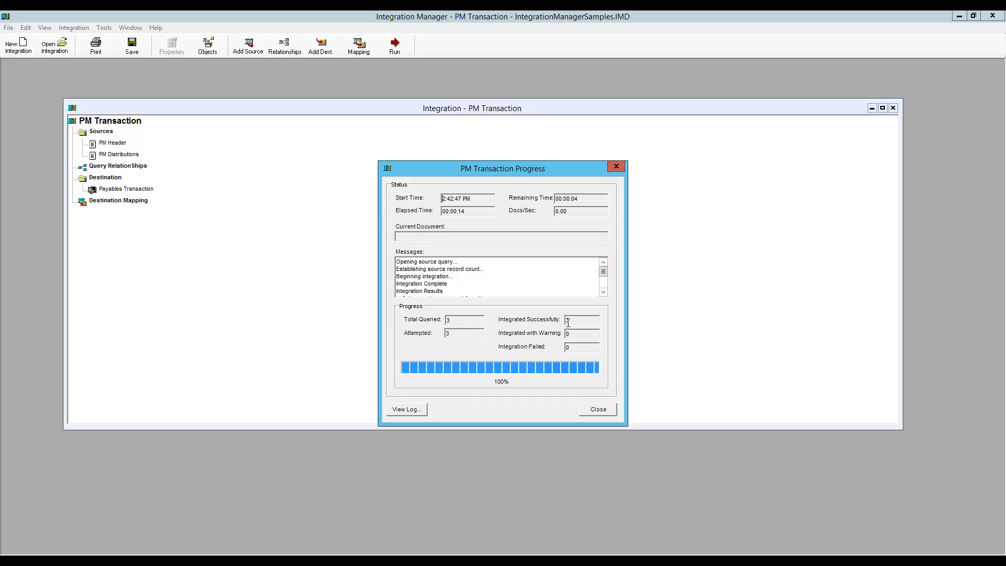
click(598, 410)
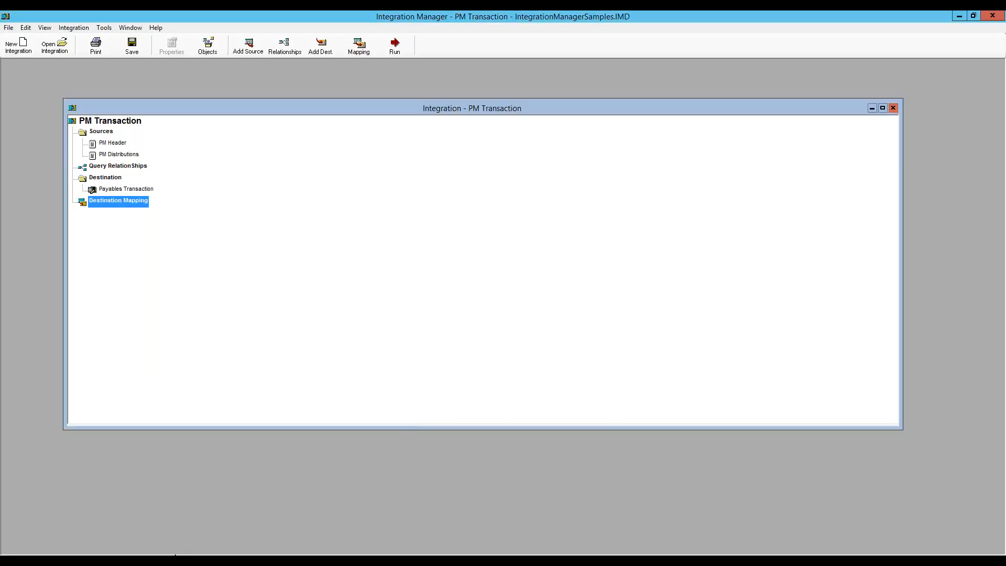
- Switch to Dynamics GP and open the PAYABLES BATCH voucher for vendor ADVANCED0001 in Payables Transaction Entry
click(175, 554)
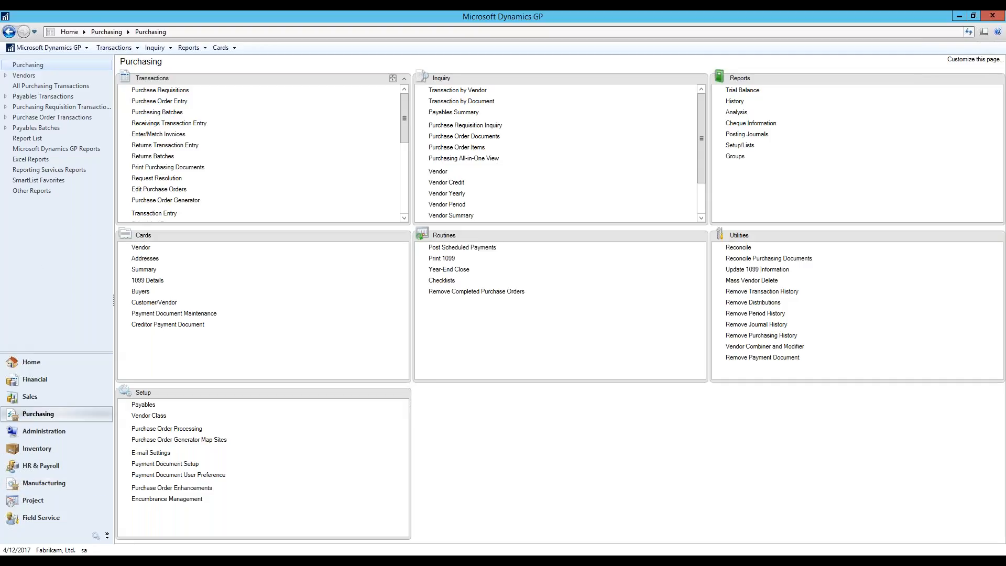
click(157, 214)
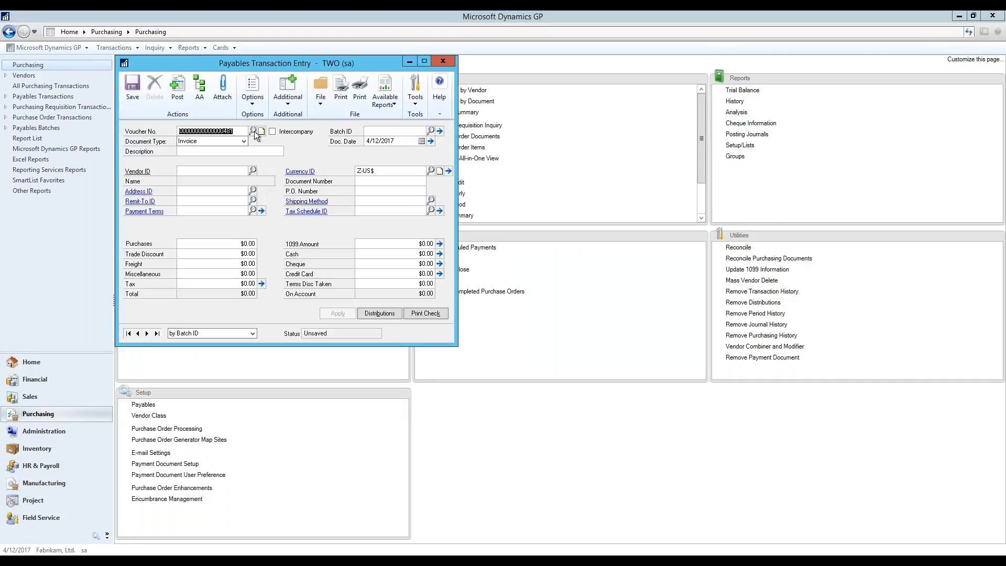
click(252, 131)
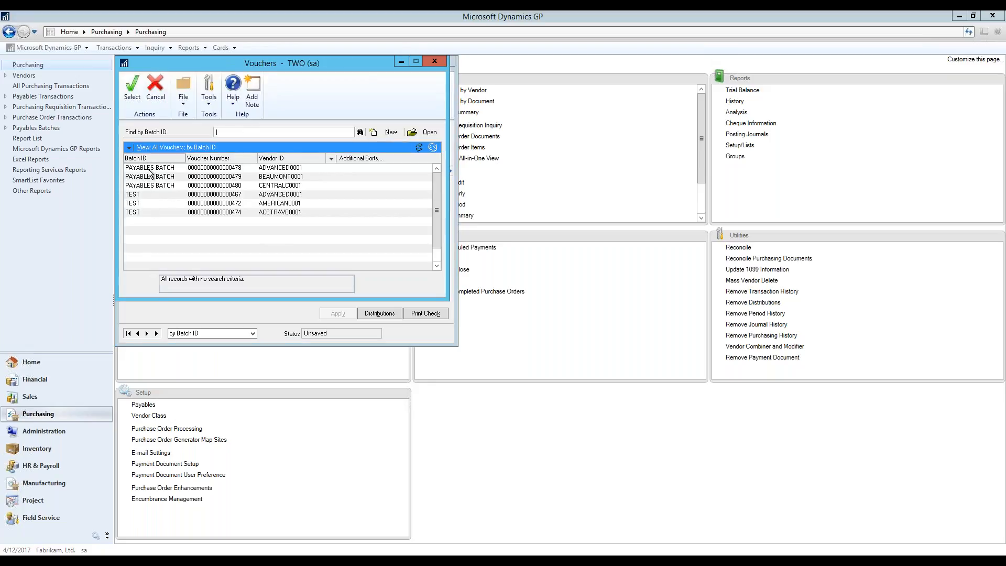
double_click(227, 169)
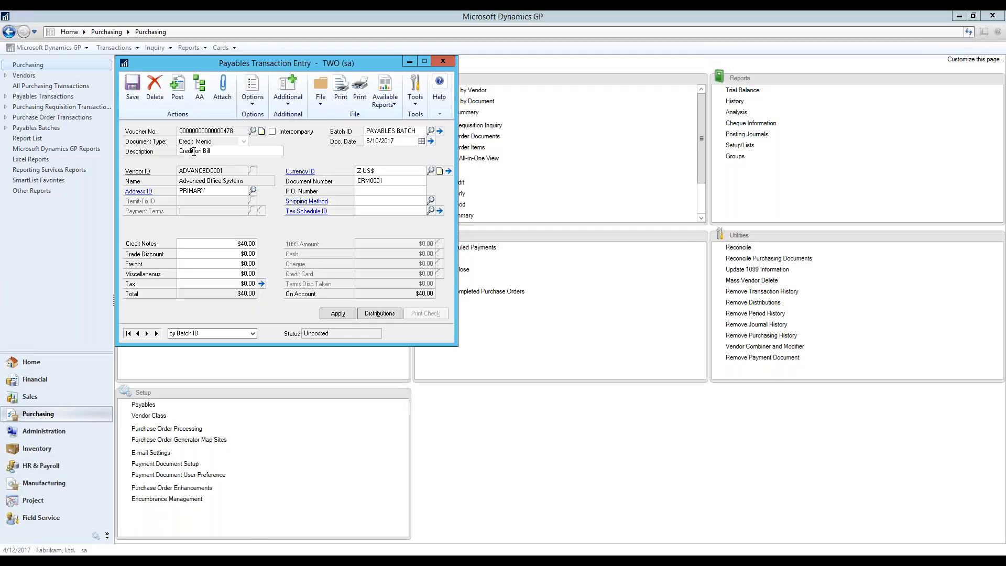
- Compare the credit memo with the first ADVANCED0001 row in the Pmtrx workbook, and open the voucher's distributions
key(alt+Tab)
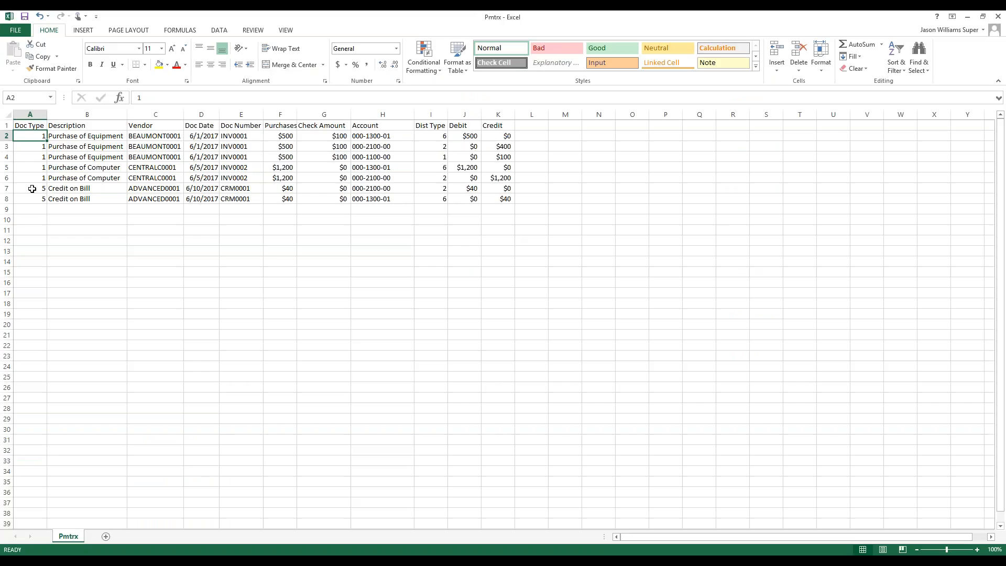
click(31, 188)
click(169, 190)
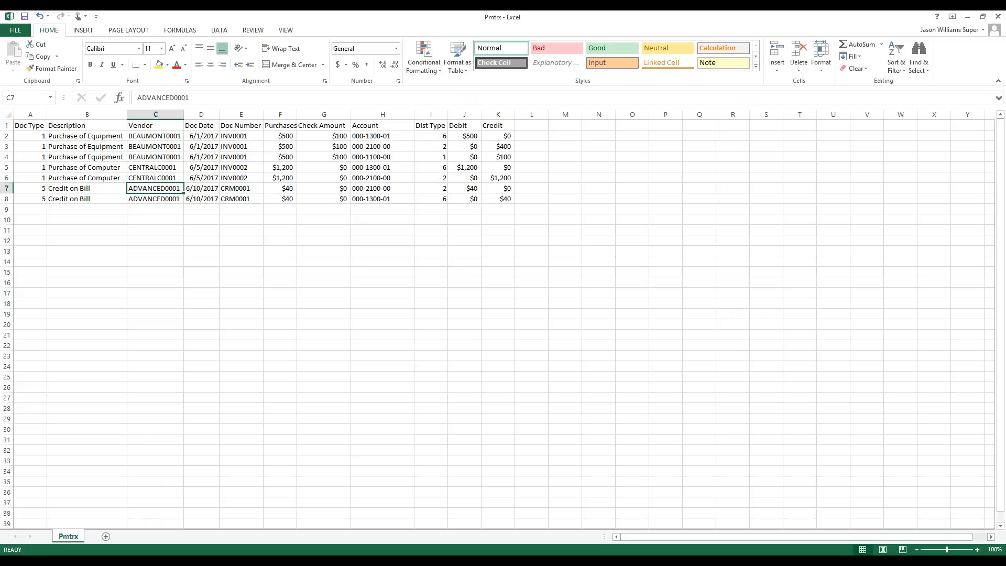
click(187, 534)
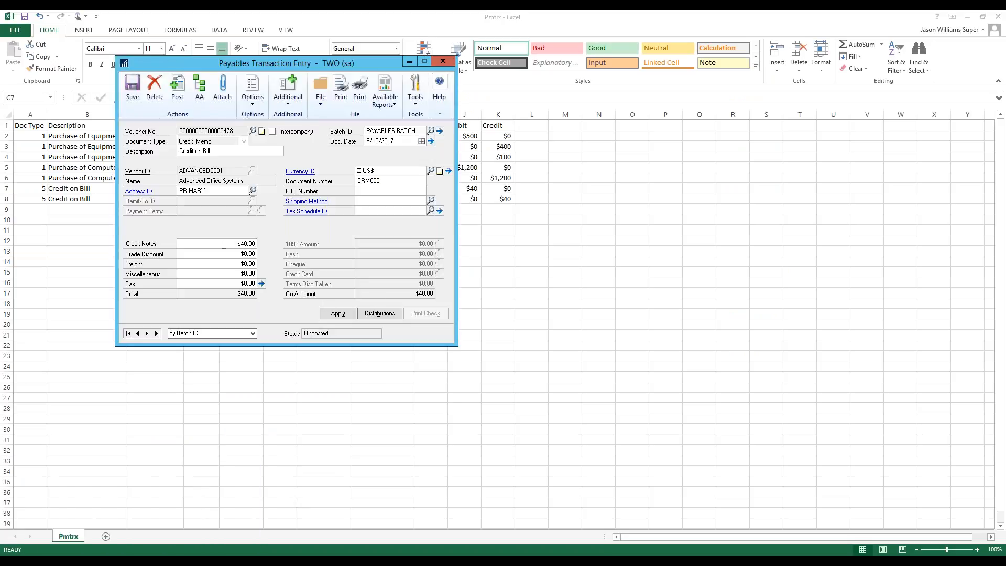
click(375, 313)
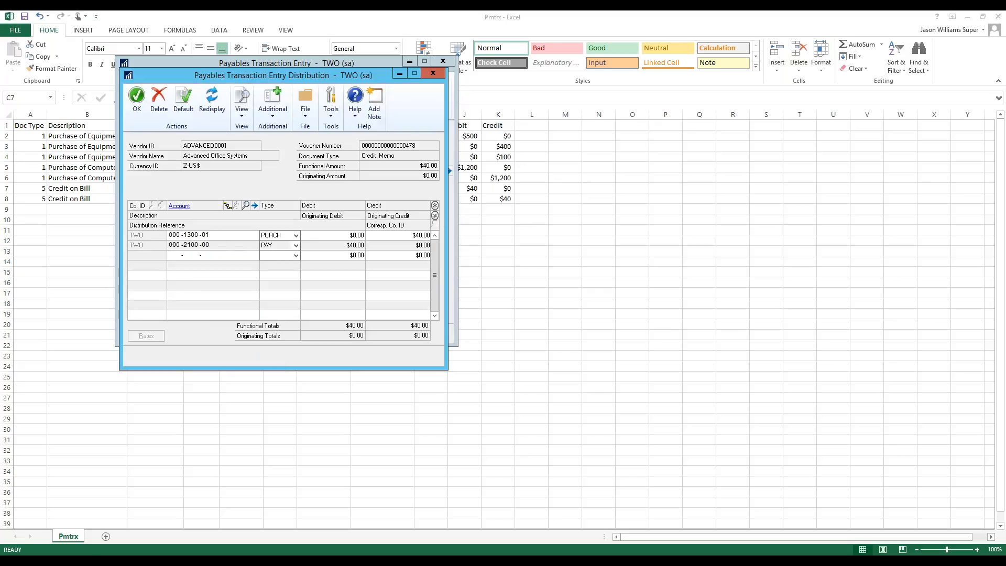
- Expand the credit memo's distribution lines to show account descriptions, close the distributions, and close Payables Transaction Entry, saving the transaction
click(435, 217)
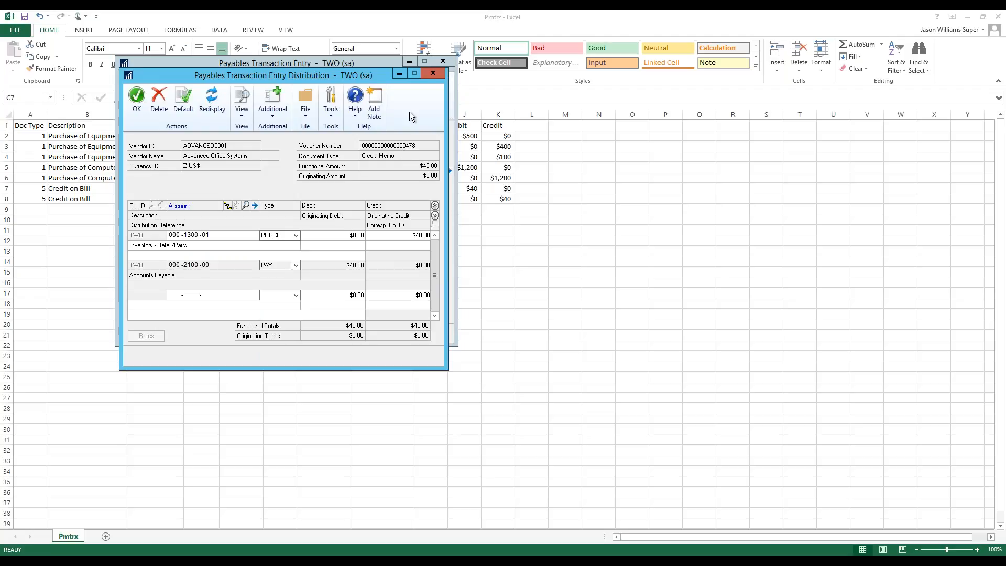
click(422, 73)
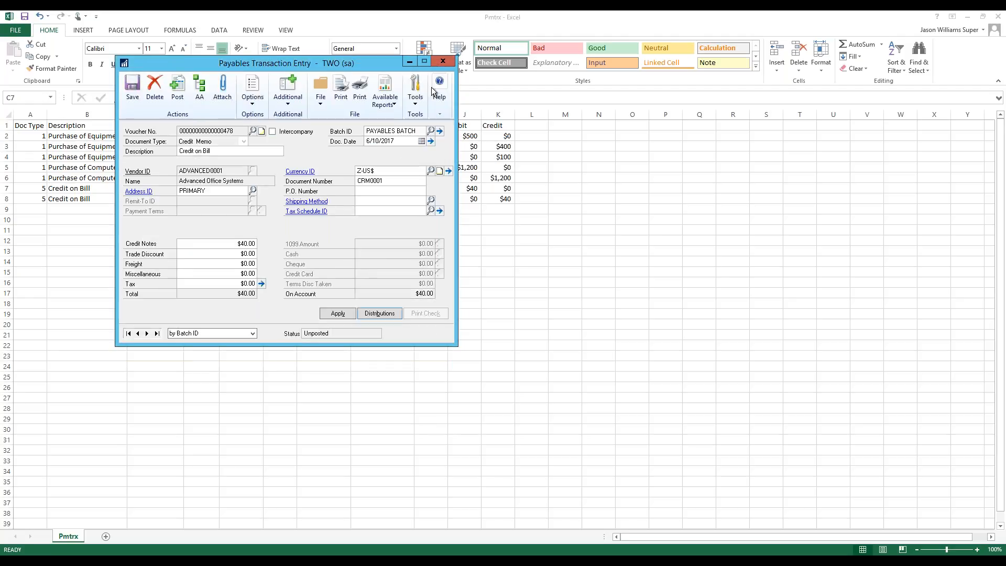
click(443, 61)
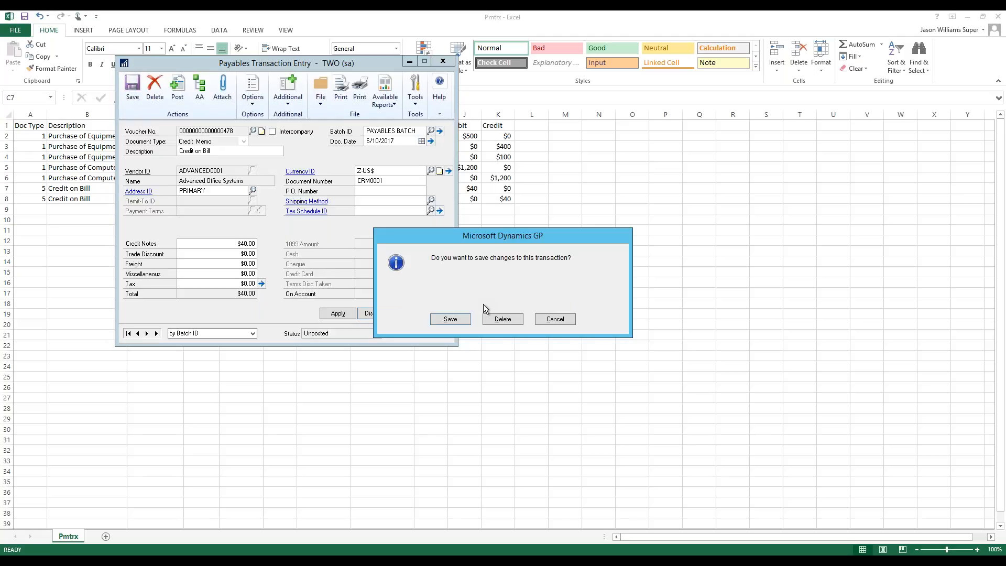
click(454, 319)
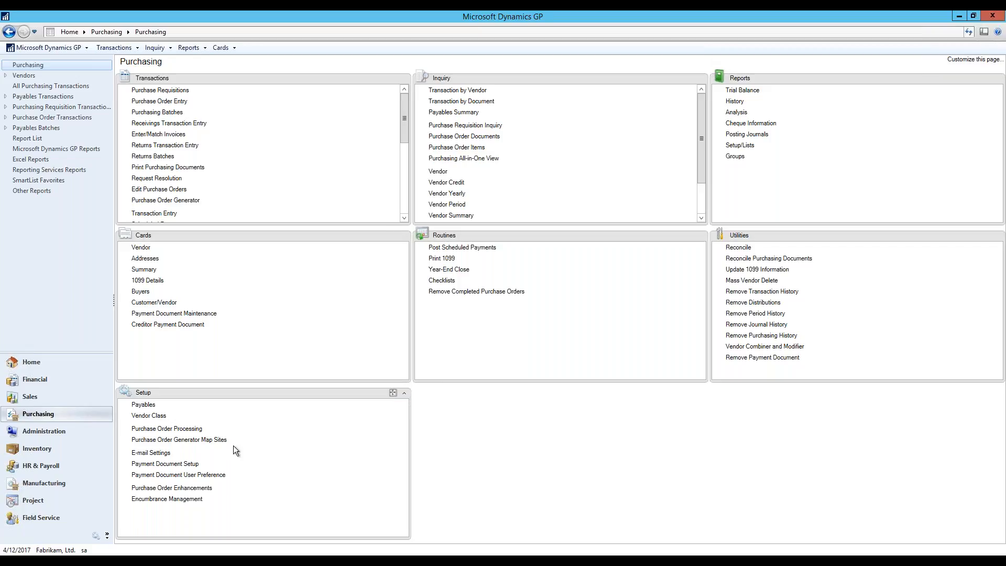
- Minimize the remote session, switch to the Integration Manager Training presentation in PowerPoint, and present from the current slide, advancing to the Comparison slide
mouse_move(552, 10)
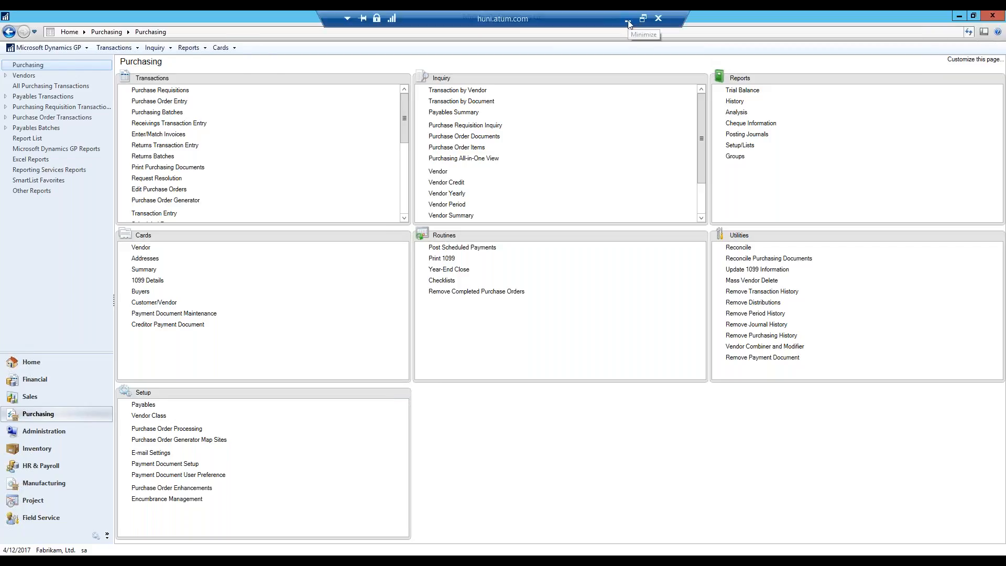
click(628, 22)
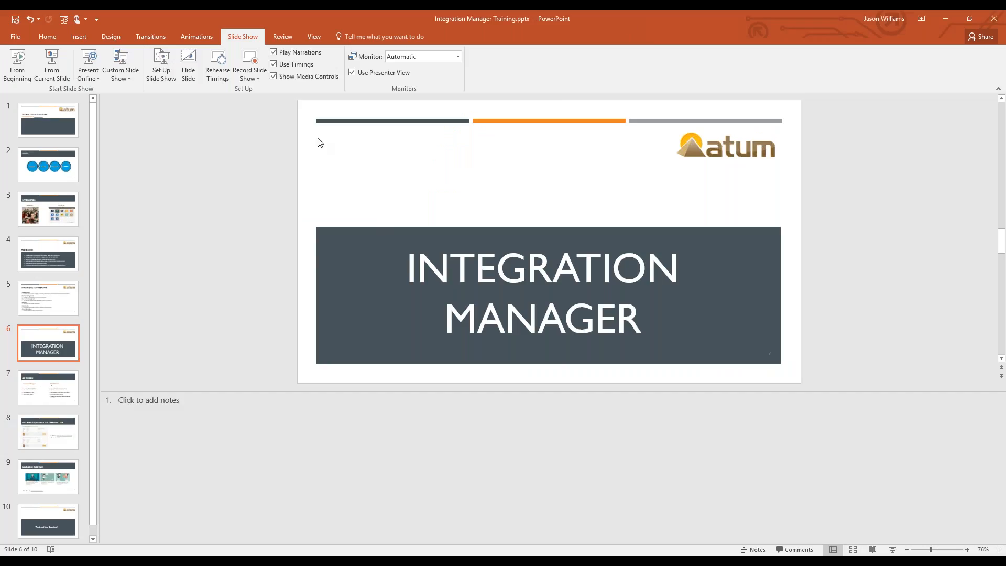
key(shift+F5)
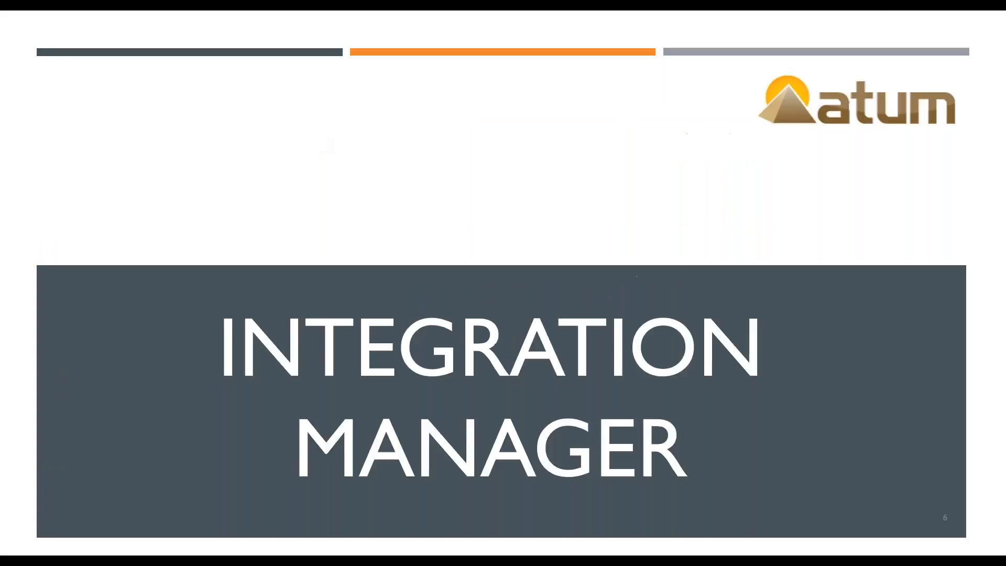
key(Right)
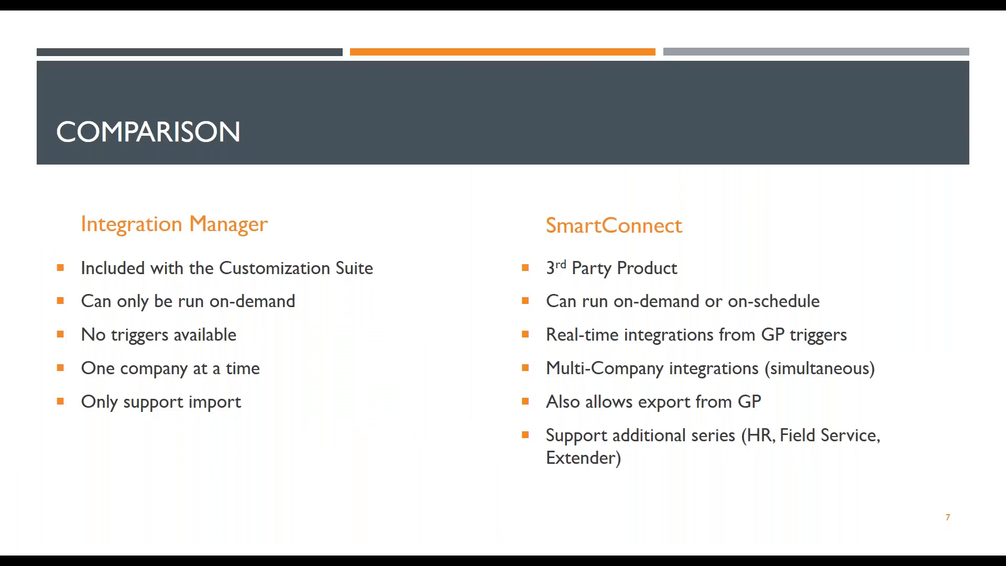